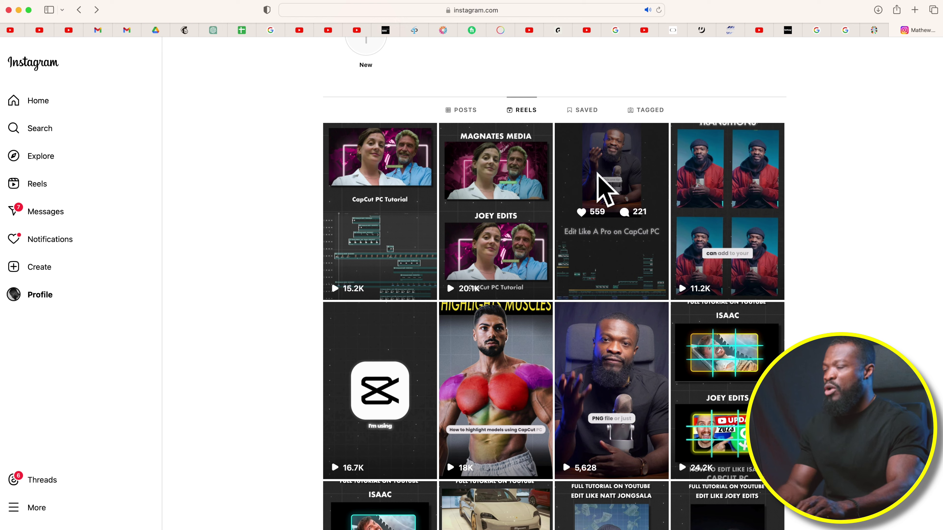
Open the "Edit Like A Pro on CapCut PC" reel from the profile's reels and copy its web address
click(610, 181)
click(520, 11)
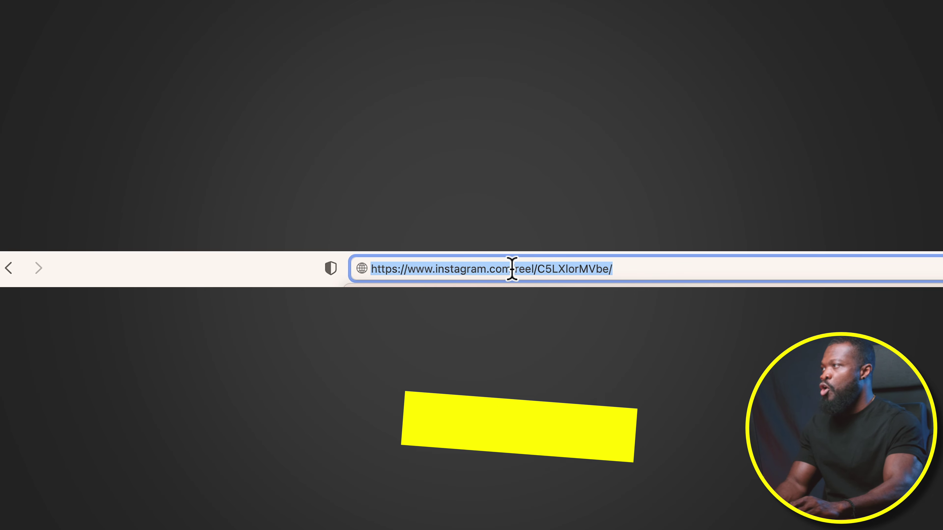
key(super+c)
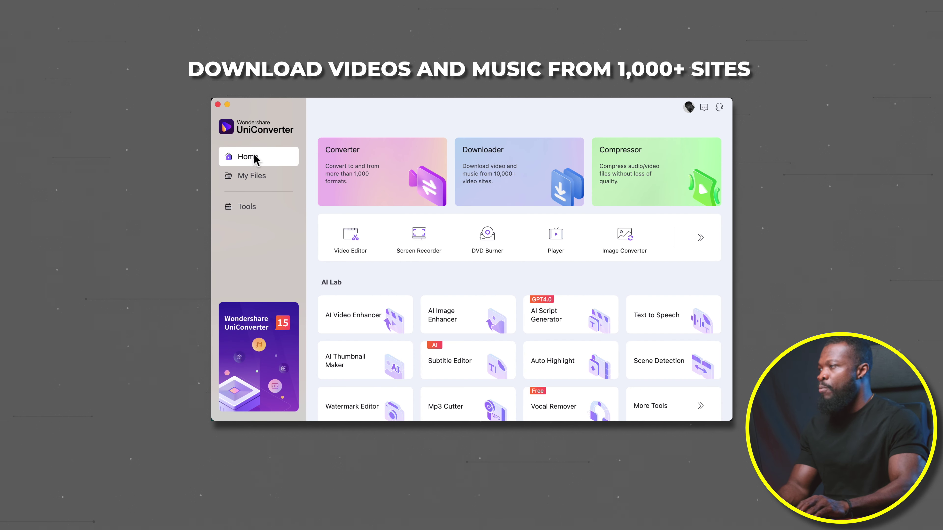
Switch to Wondershare UniConverter and download the reel from the copied link with the Downloader, ending at the finished downloads
click(512, 177)
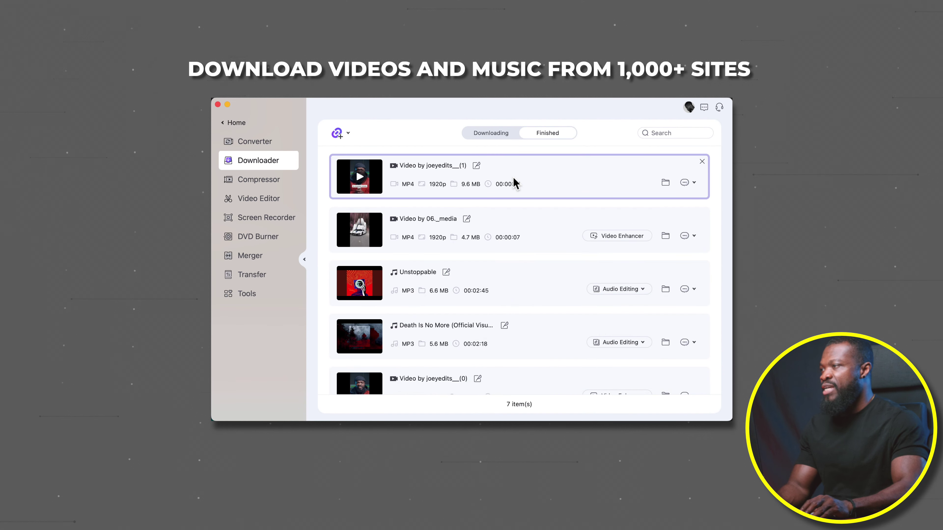
click(480, 135)
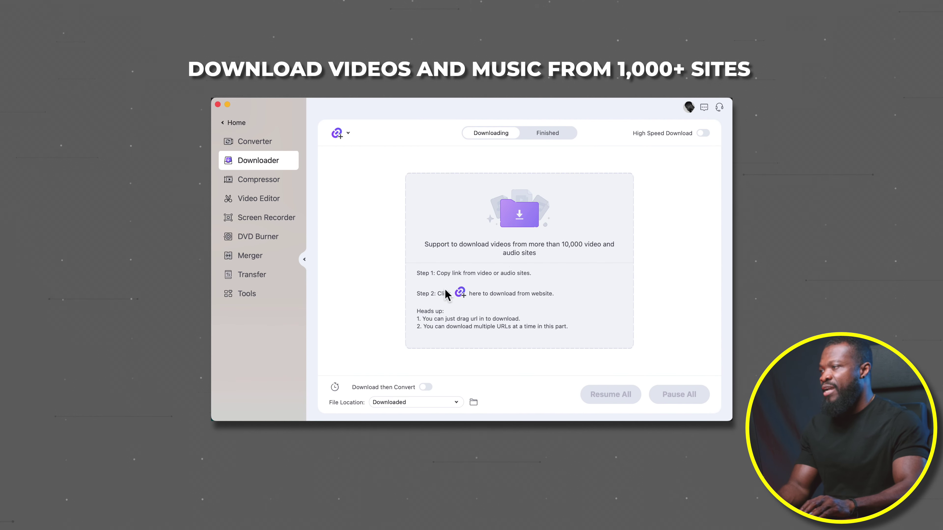
click(517, 221)
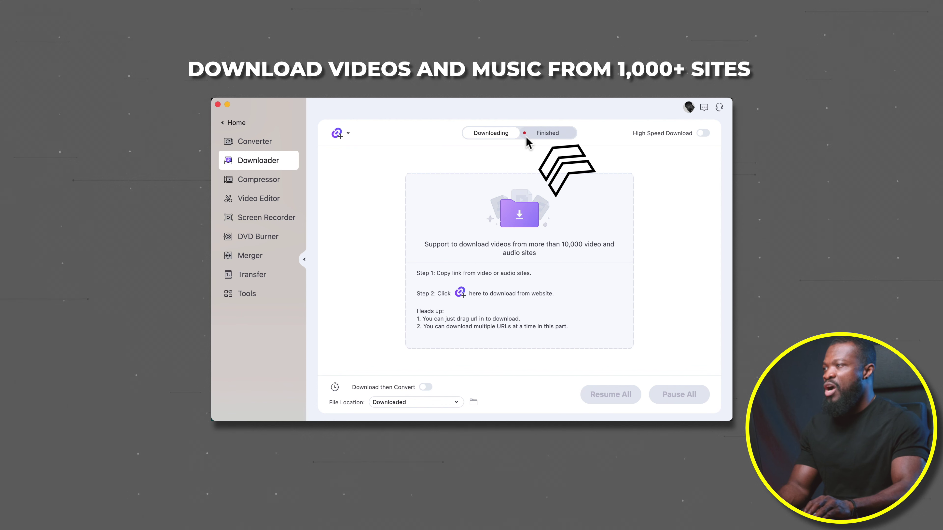
click(551, 134)
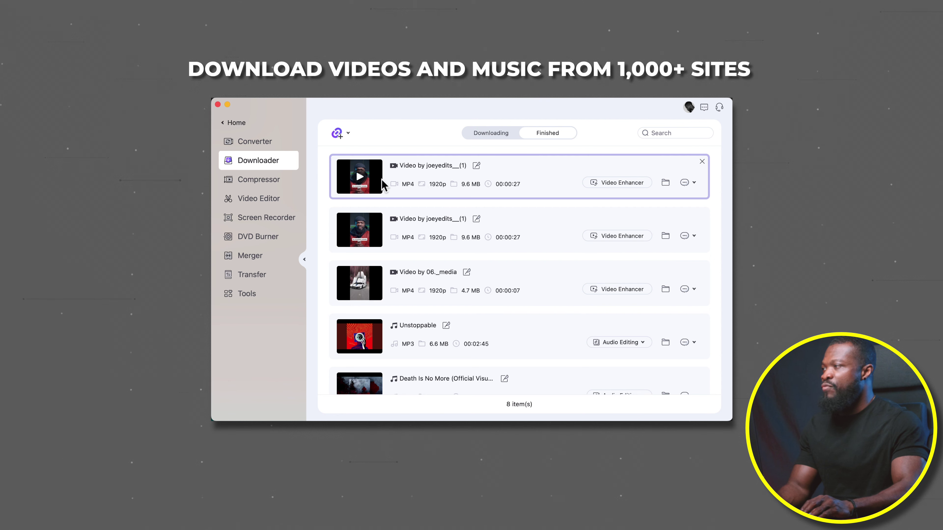
Open the folder holding the newly downloaded reel and place the video on CapCut's timeline above the A roll
click(668, 186)
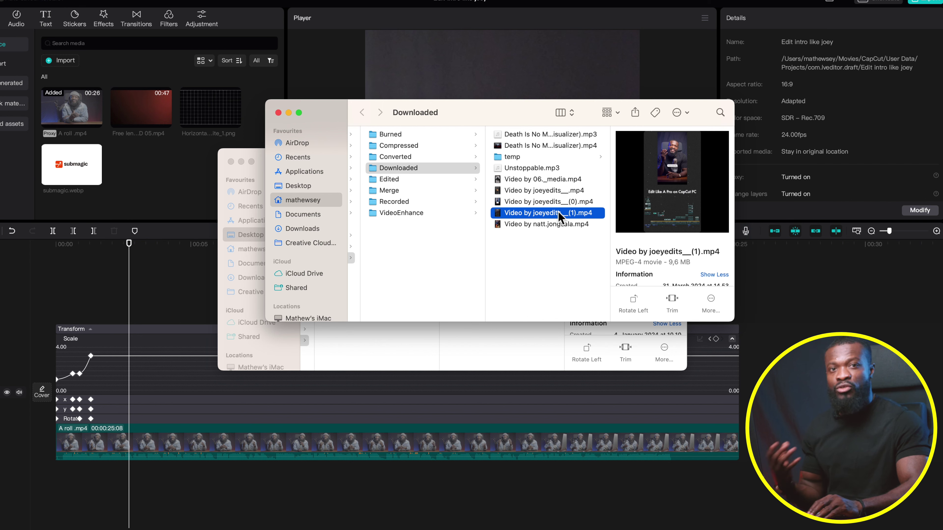
drag(559, 218, 148, 293)
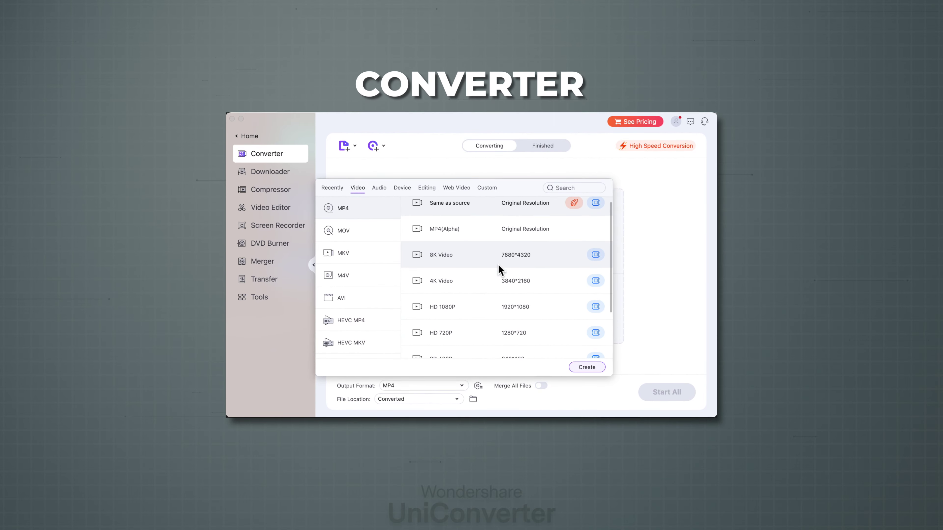
Examine the MP4 output resolutions in UniConverter's Converter and the high-quality compression setting in its Compressor
scroll(497, 266, down, 2)
scroll(613, 289, up, 2)
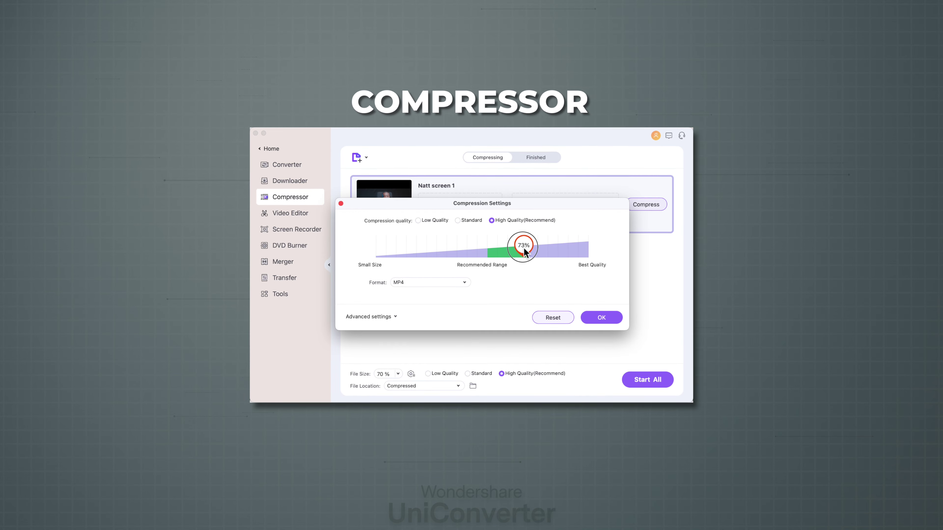
drag(543, 253, 568, 253)
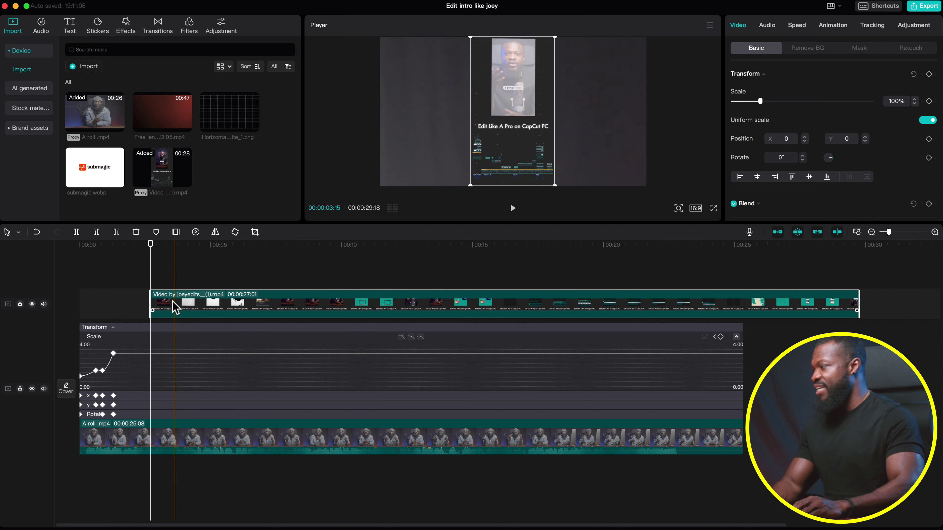
Move the reel clip to start just after the A roll's last zoom keyframe and hide the A roll's keyframe animation
drag(185, 312, 154, 316)
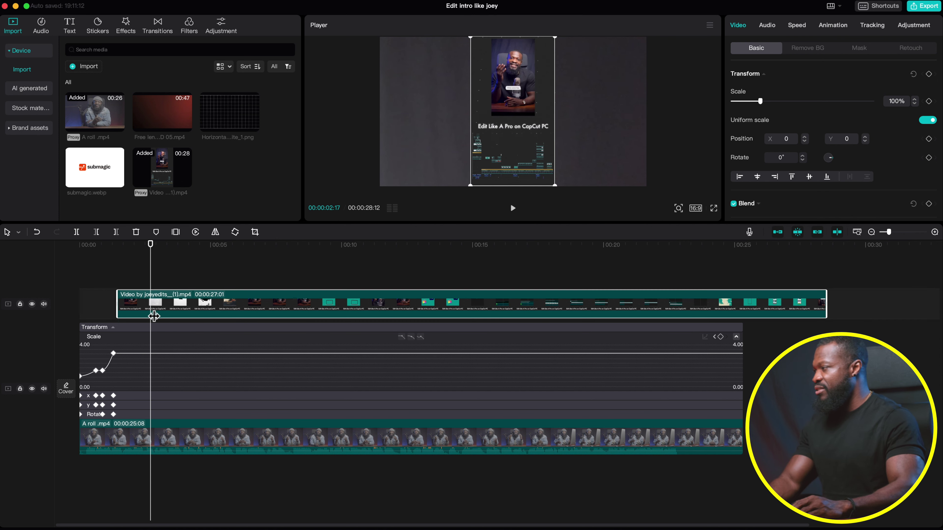
click(151, 444)
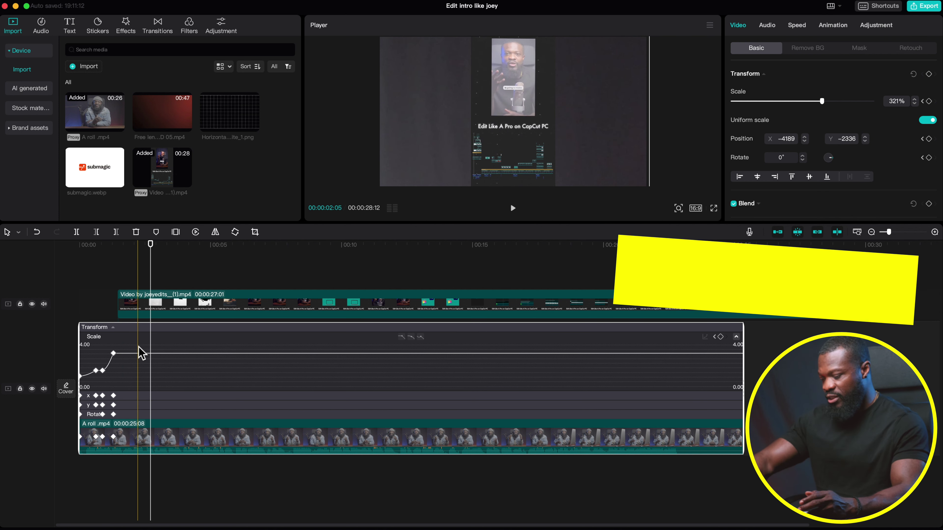
key(alt+k)
Set the scale of the reel clip above the A roll to 75%
click(126, 357)
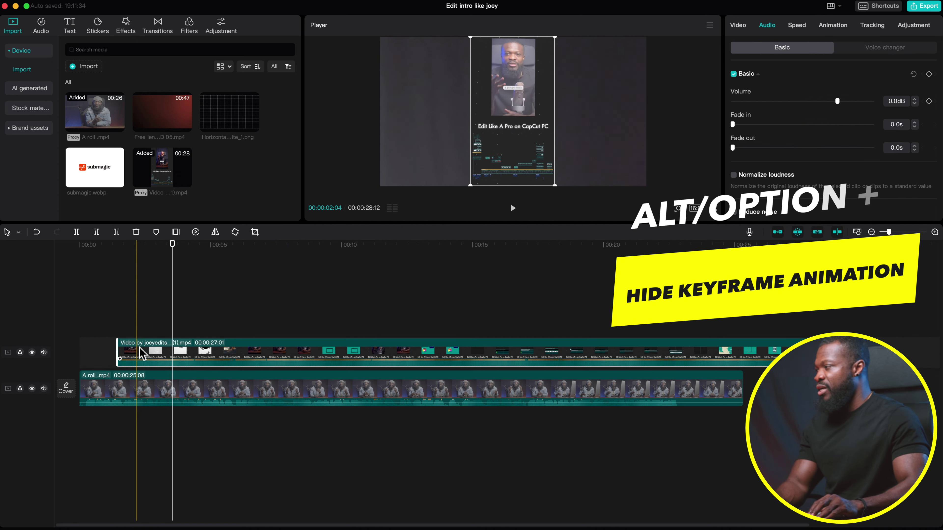
click(147, 362)
click(142, 351)
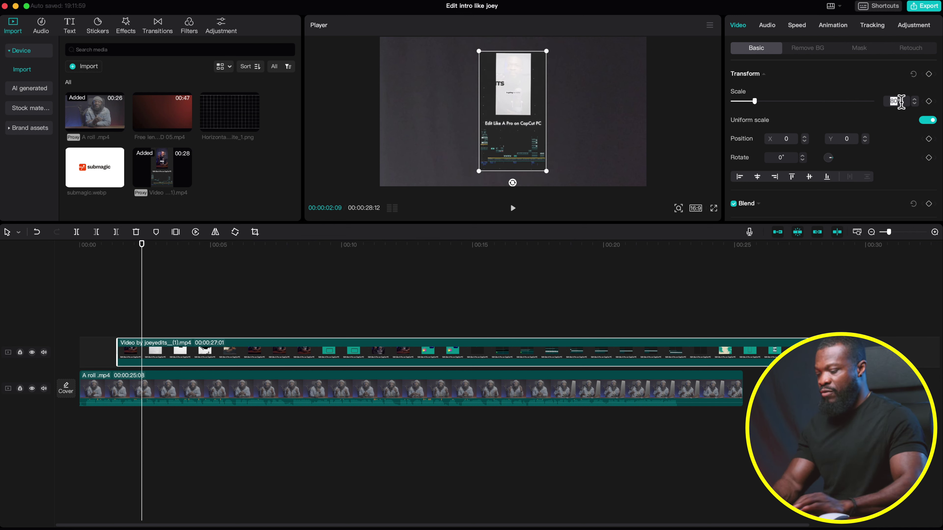
click(127, 303)
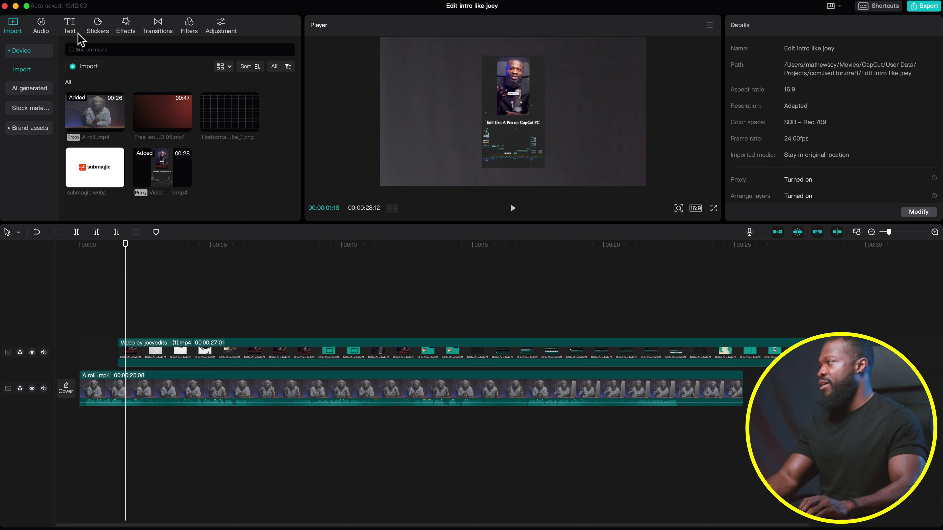
Add the white clip from the stock material favorites at the reel's start, on a track between the reel and the A roll
click(21, 110)
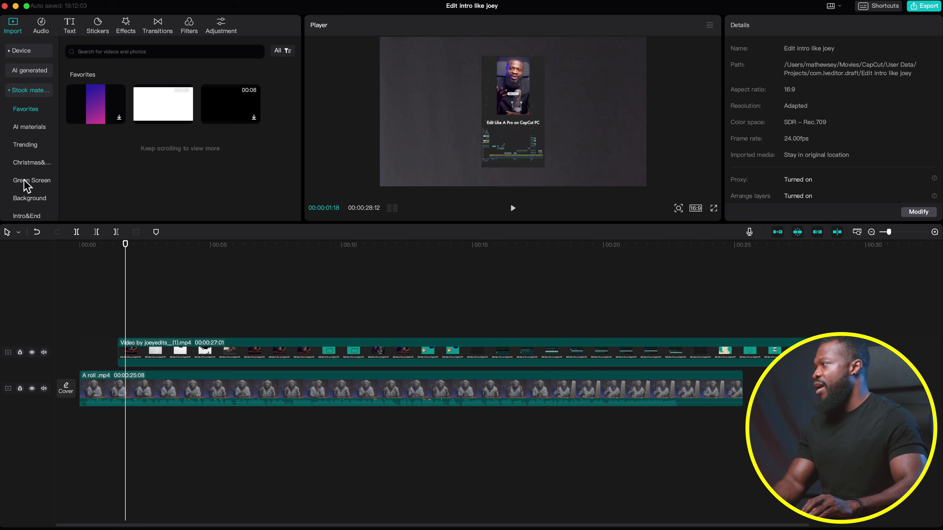
scroll(26, 171, down, 2)
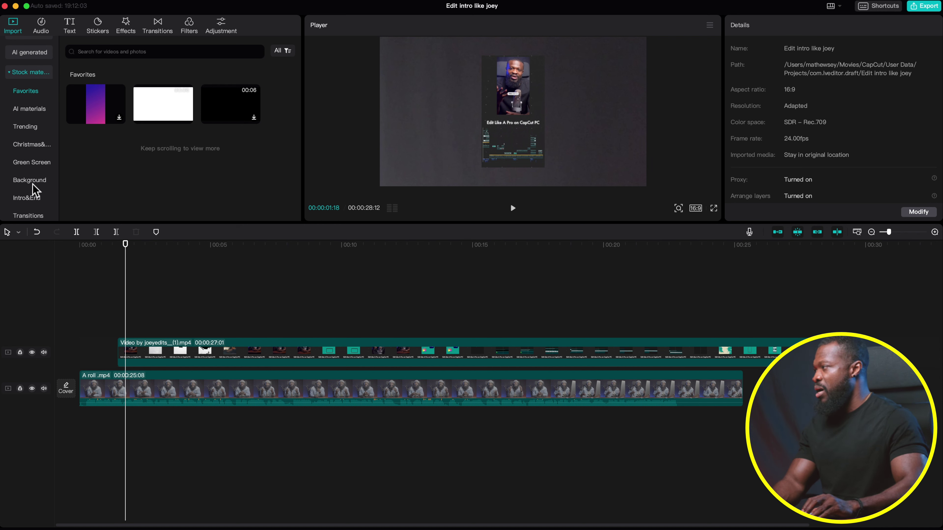
drag(145, 106, 120, 359)
mouse_move(147, 324)
mouse_down()
mouse_move(150, 371)
mouse_move(154, 320)
mouse_up()
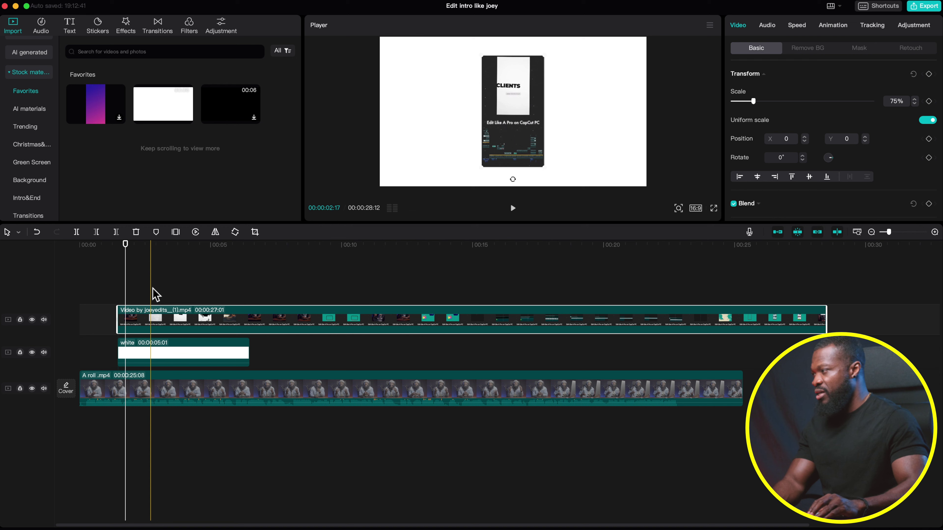
Slow the white clip to 0.4x for a duration of 14.3 s and trim the reel clip to the same end point
click(171, 245)
click(191, 357)
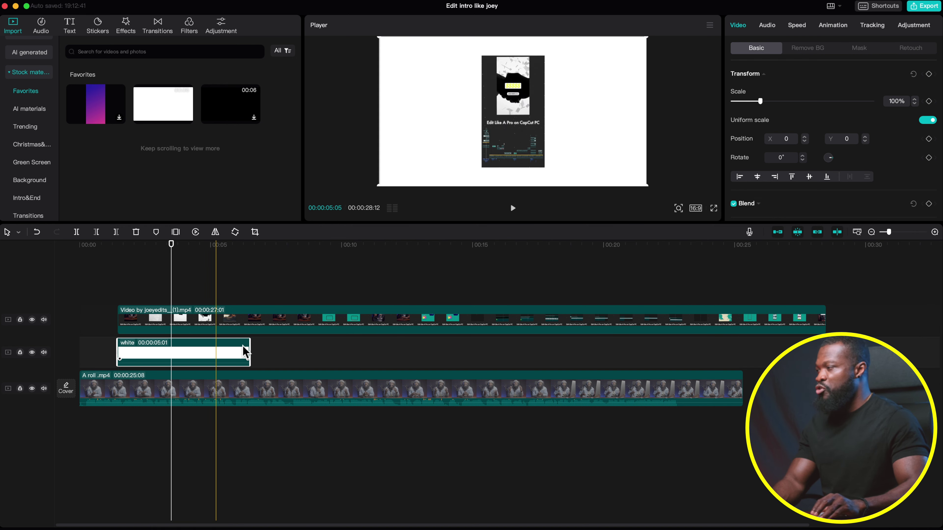
click(233, 329)
click(192, 357)
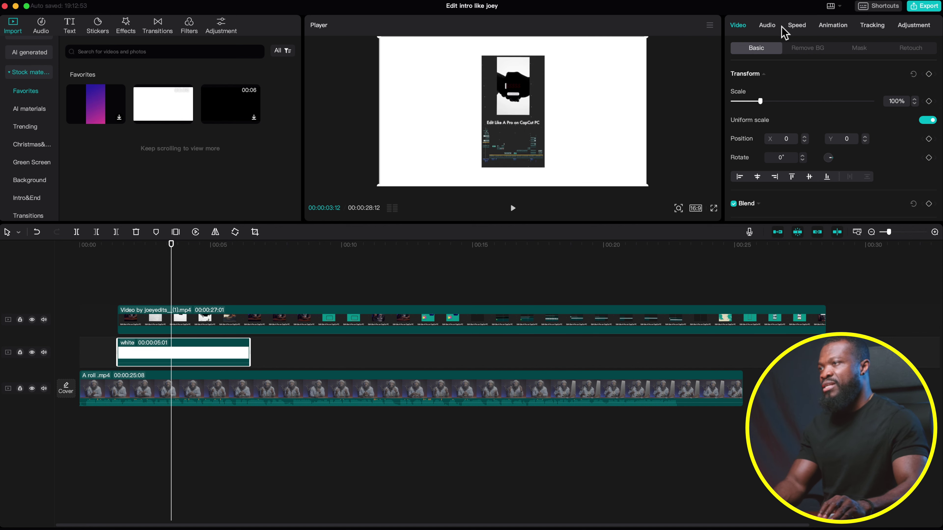
click(796, 26)
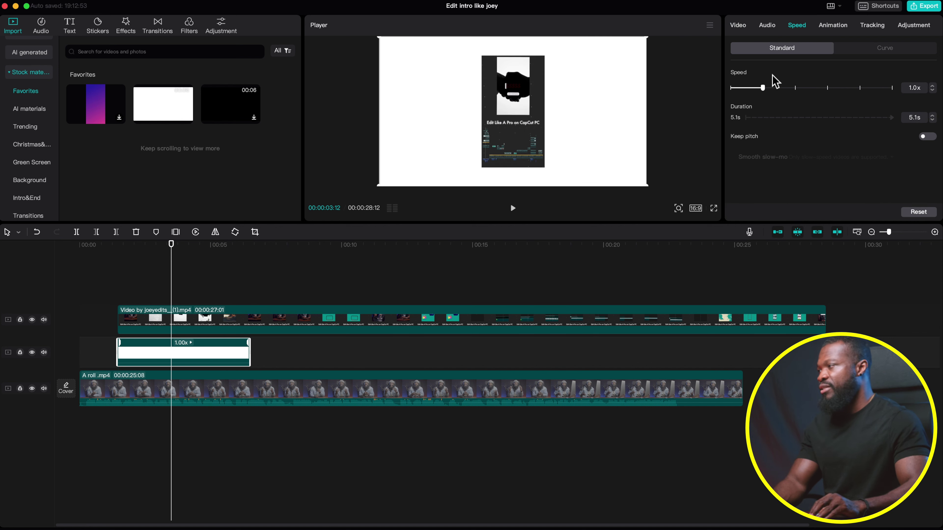
drag(253, 347, 383, 348)
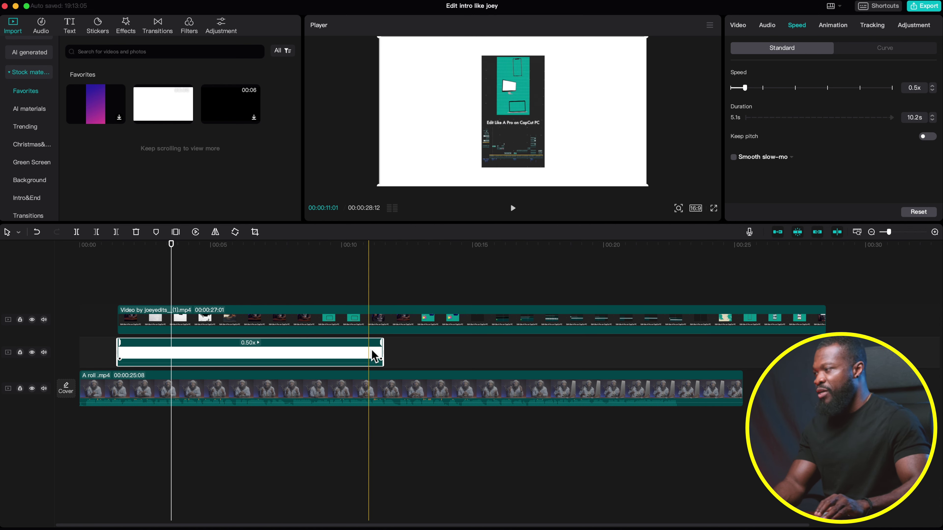
drag(383, 347, 492, 347)
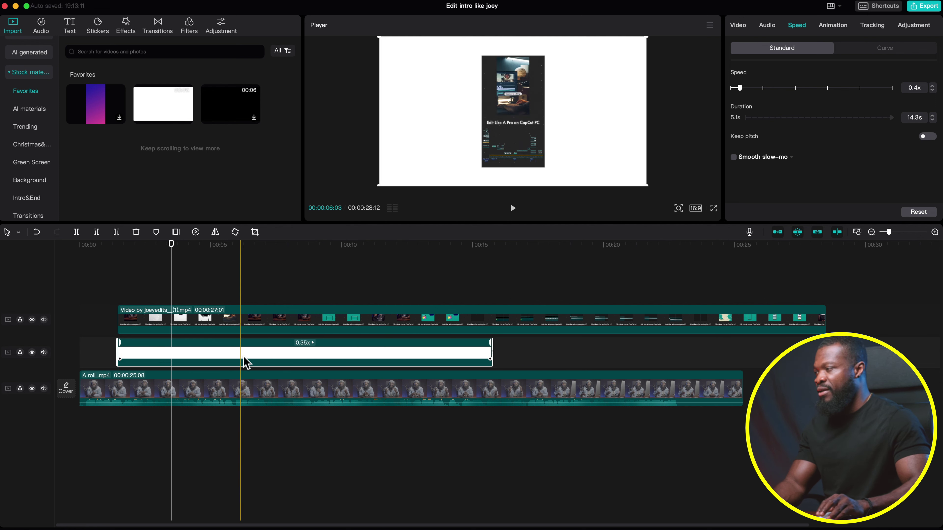
click(494, 322)
drag(827, 323, 489, 327)
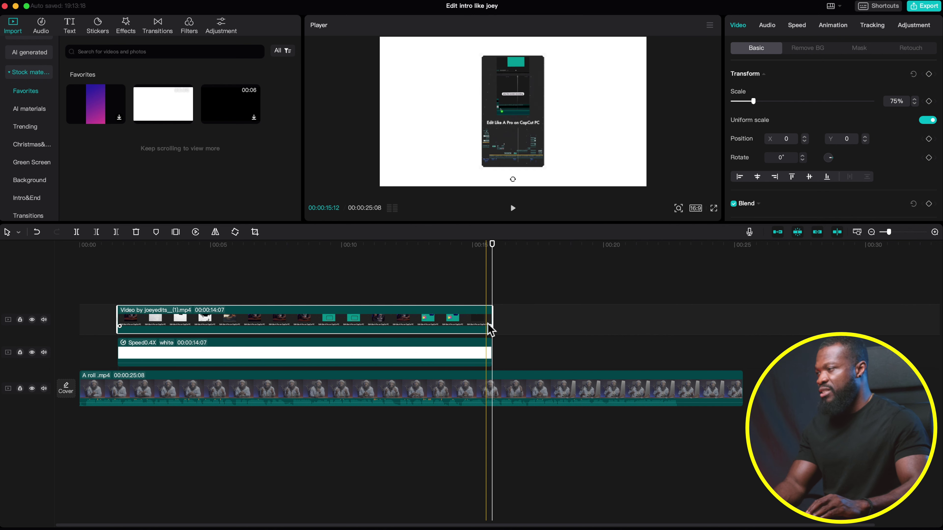
Apply a rectangle mask of 482 by 841 to the white clip so it forms a thin border around the reel
click(232, 356)
click(277, 260)
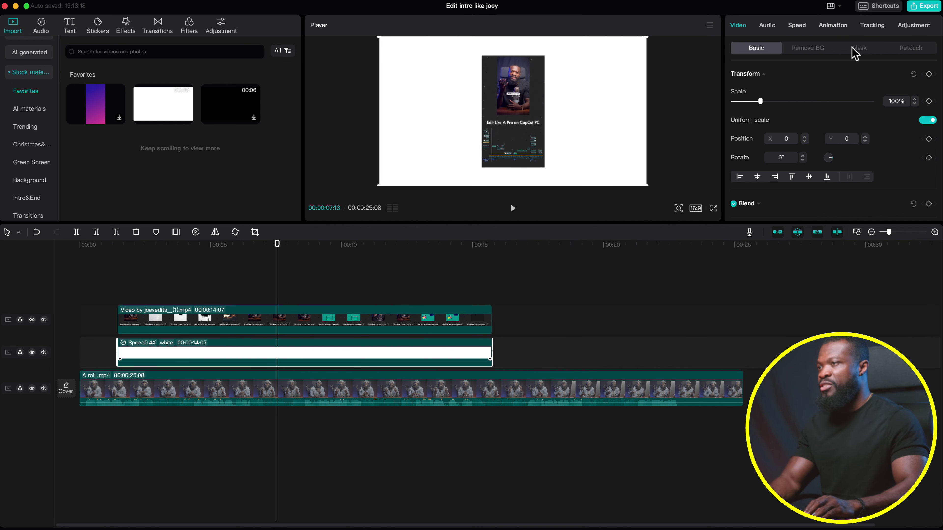
click(859, 49)
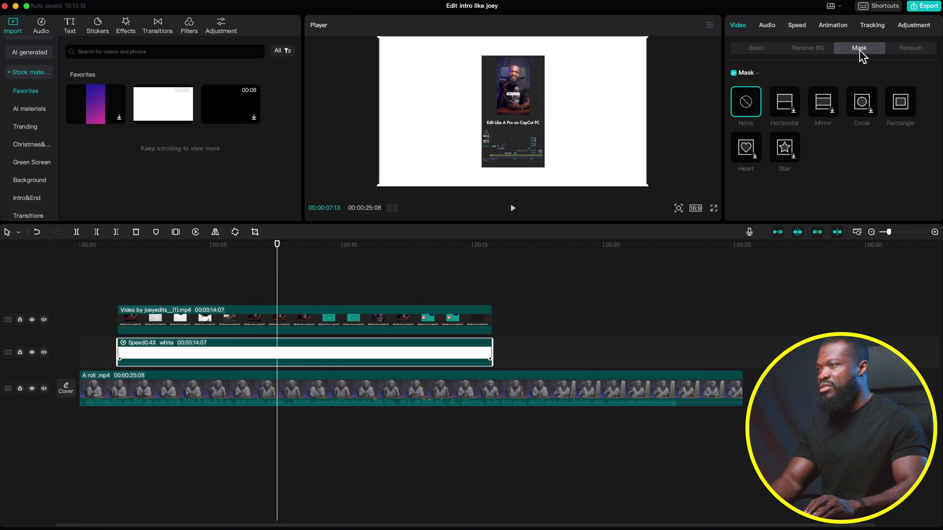
click(901, 101)
drag(514, 45, 515, 56)
drag(446, 111, 480, 115)
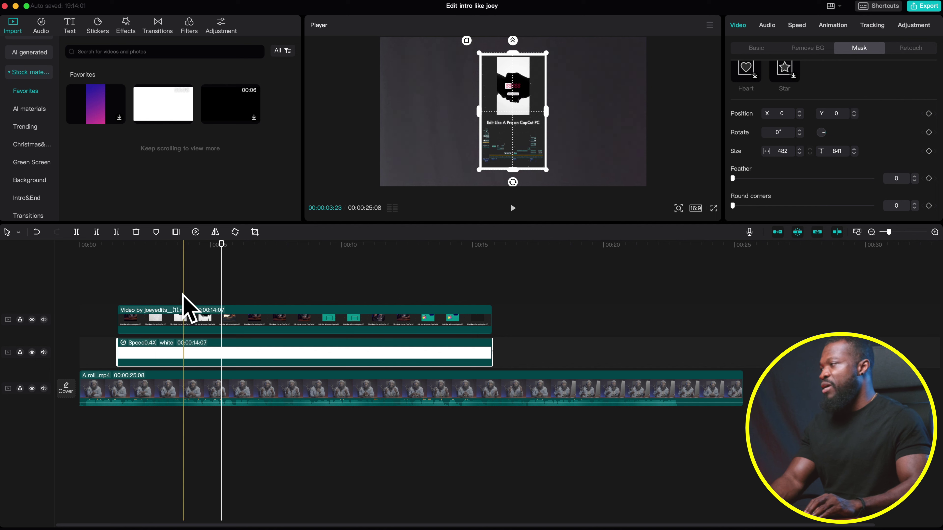
Combine the reel and white clips into a compound clip and set its scale to 90%
click(186, 330)
shift+click(188, 347)
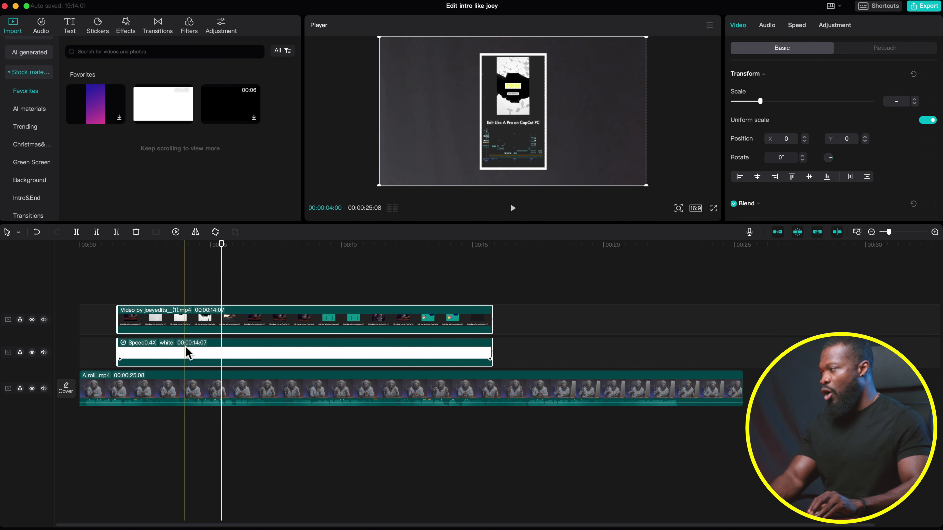
key(alt+g)
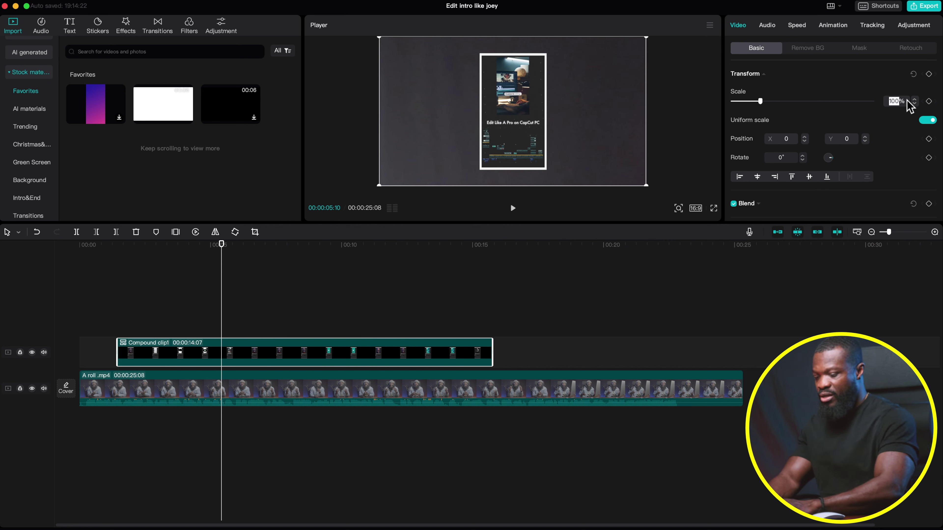
text(0)
key(Return)
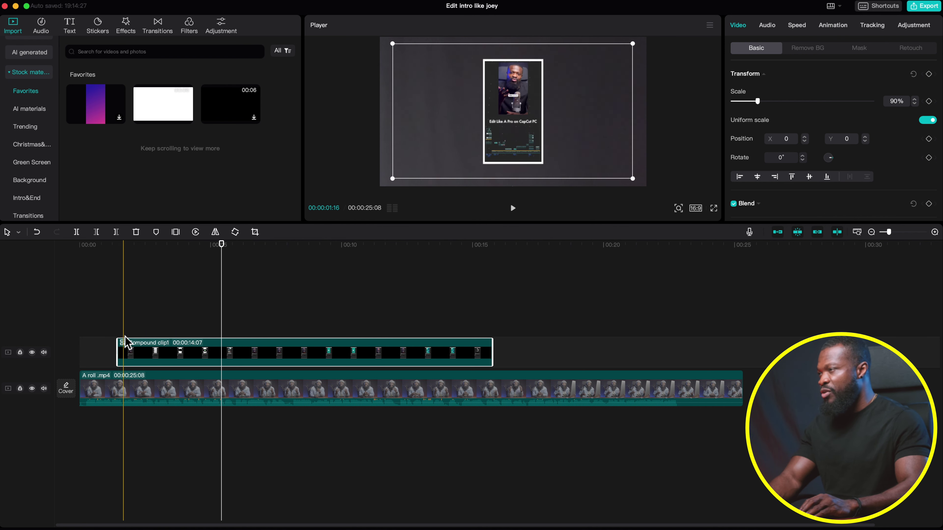
Move the compound clip slightly earlier on the timeline and give it the Slide Left in-animation
click(106, 376)
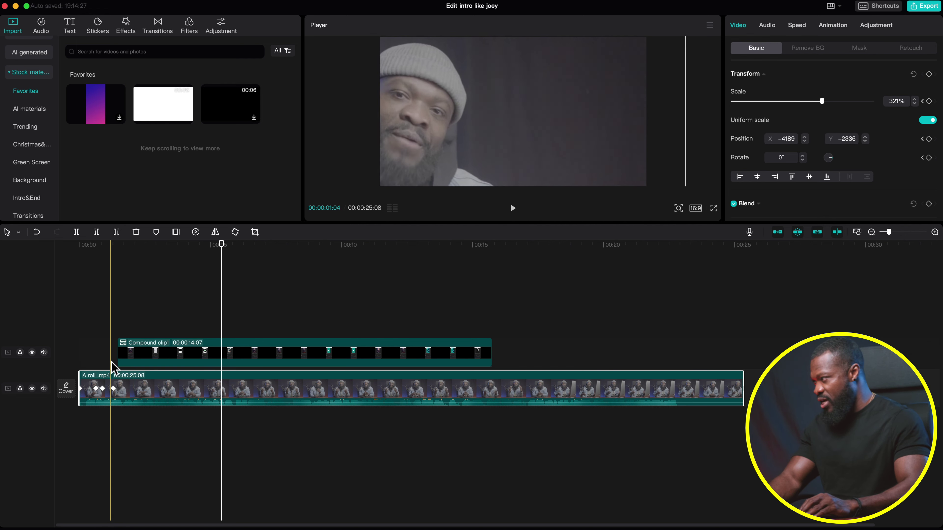
drag(133, 362, 123, 362)
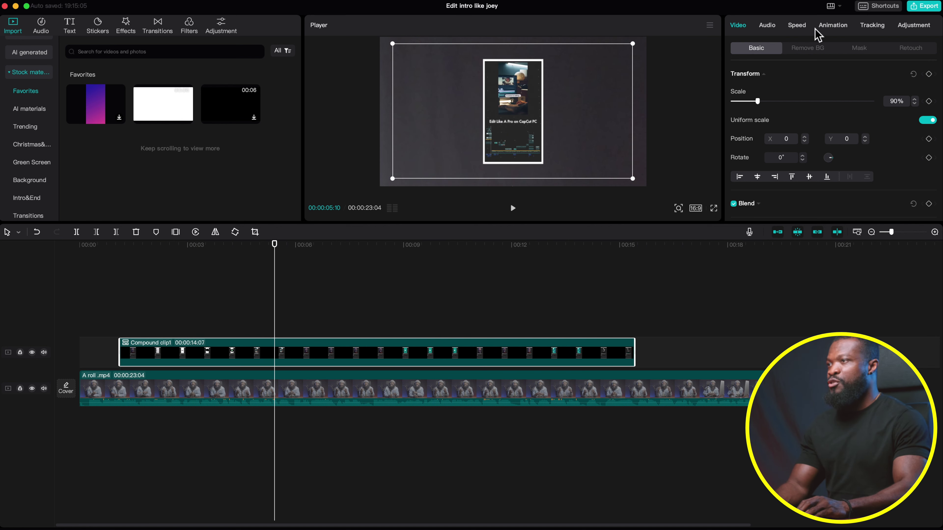
click(832, 26)
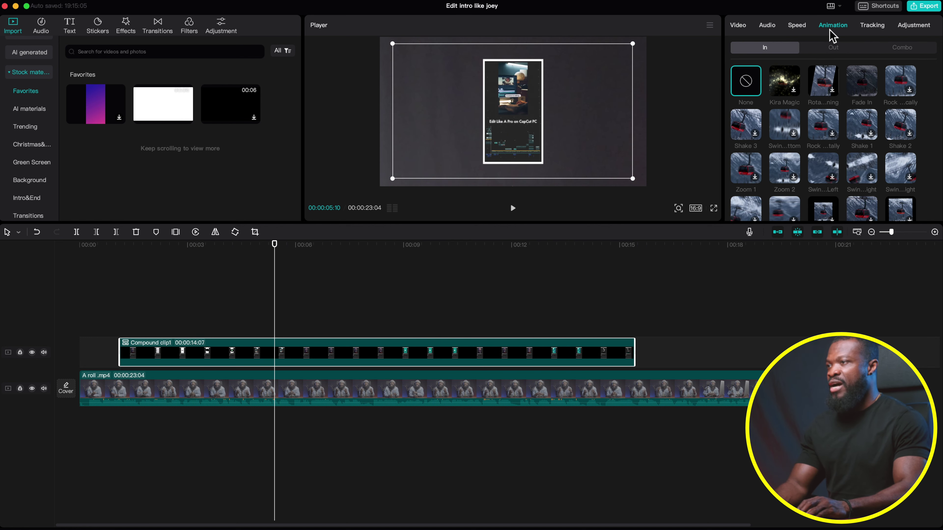
scroll(814, 120, down, 10)
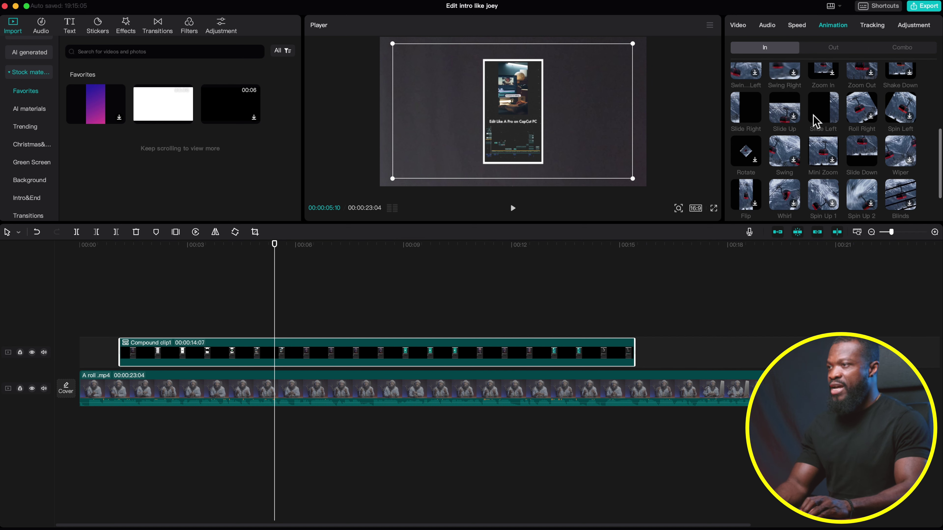
click(814, 119)
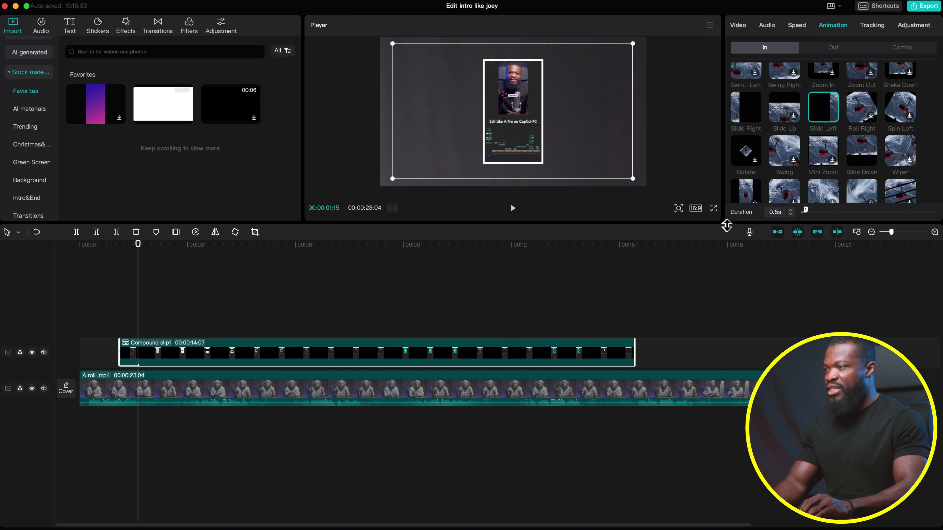
Enlarge the upper editing area and set the compound clip's Slide Left in-animation duration to 1.5 s
drag(727, 225, 725, 259)
click(791, 245)
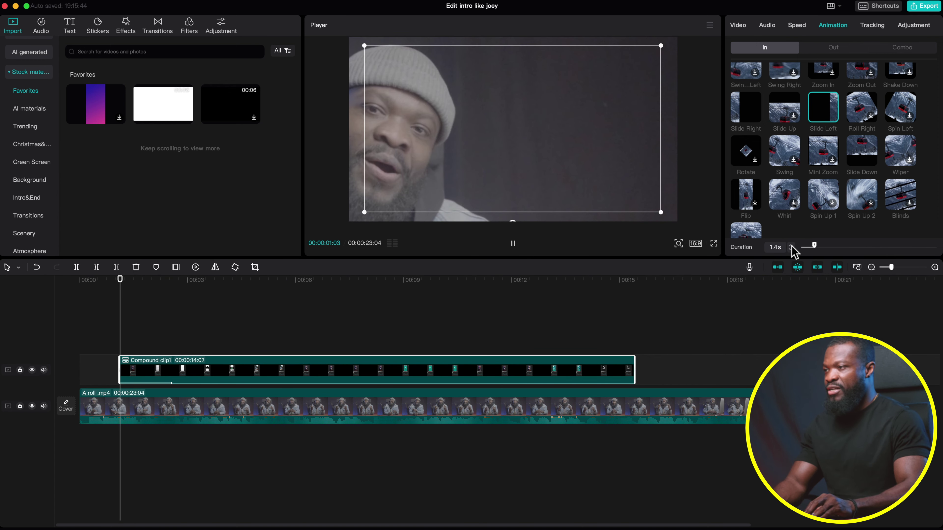
click(791, 245)
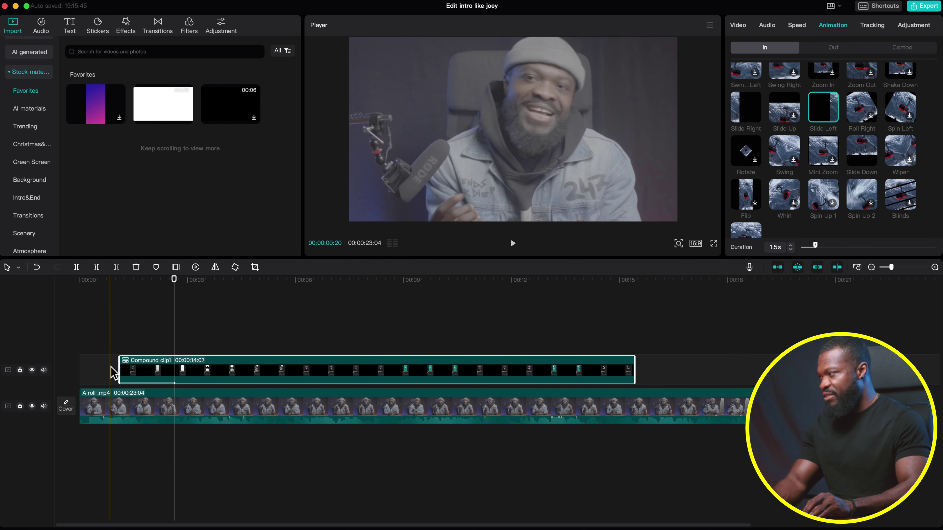
Move the compound clip earlier on the timeline so it starts about half a second into the A roll, near its zoom keyframes
click(109, 378)
click(111, 406)
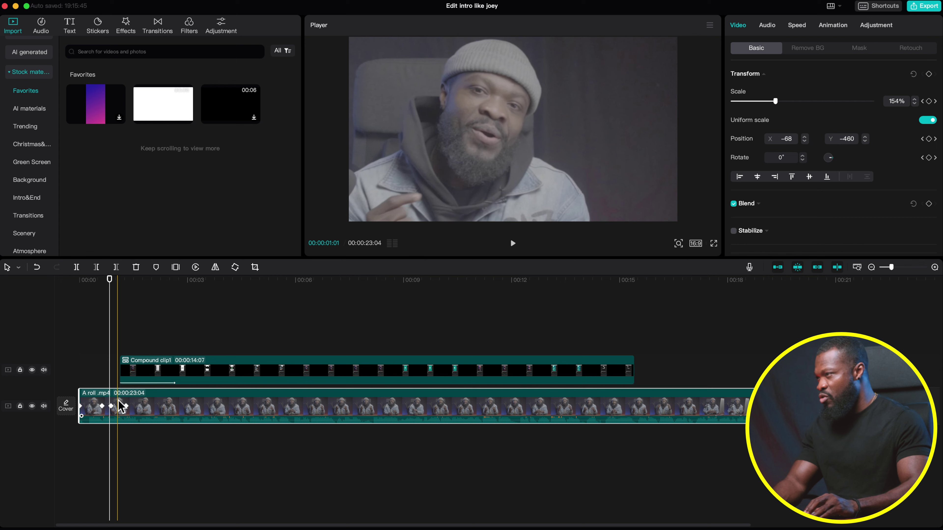
click(134, 372)
drag(137, 377, 132, 376)
click(132, 412)
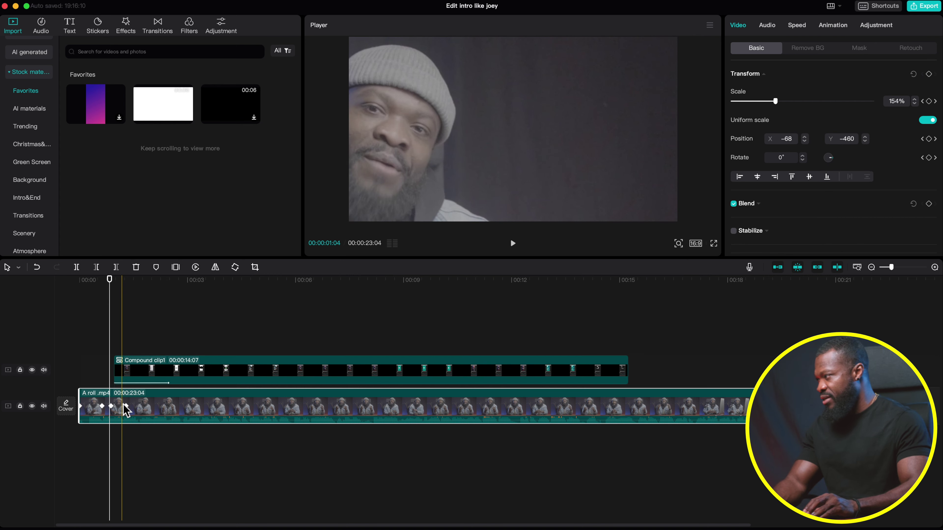
drag(146, 372, 133, 373)
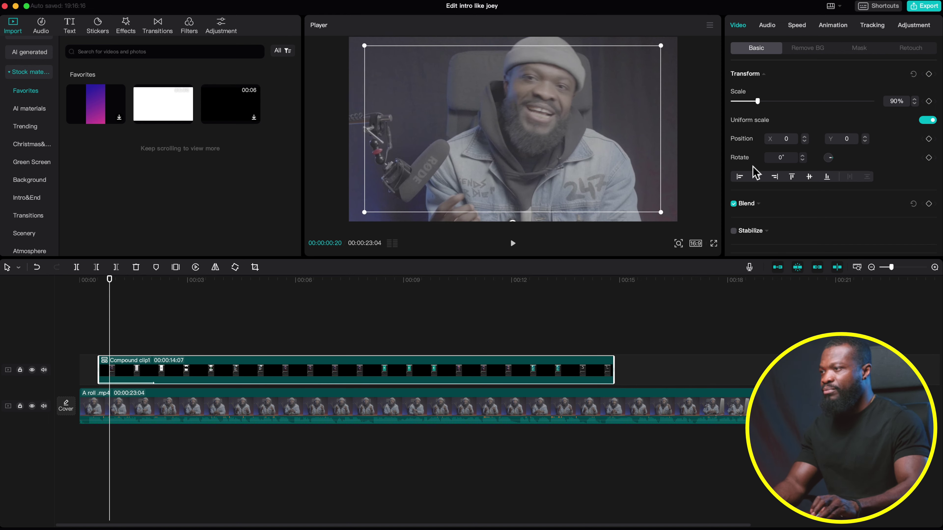
Keyframe the compound clip's opacity from 0% at 00:00:01:03 to 100% at 00:00:02:03 so it fades in
scroll(798, 112, down, 2)
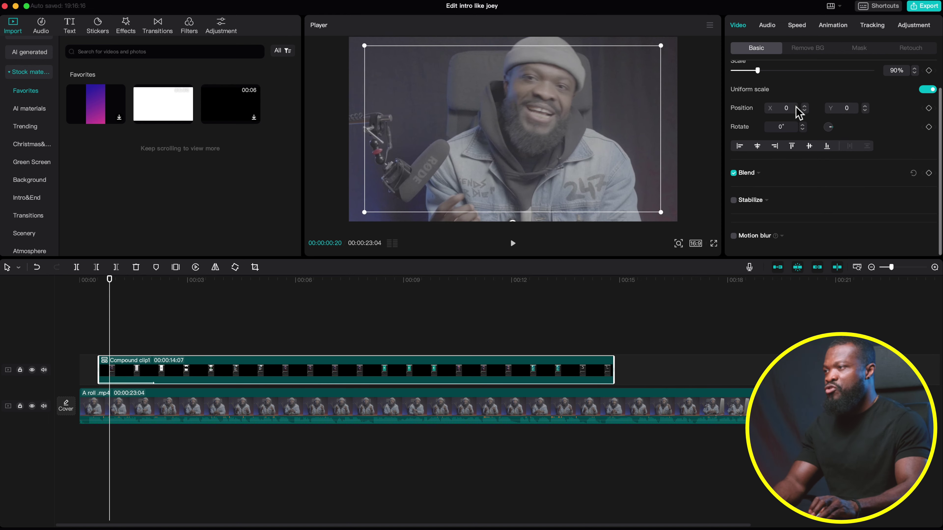
click(764, 179)
drag(110, 279, 120, 280)
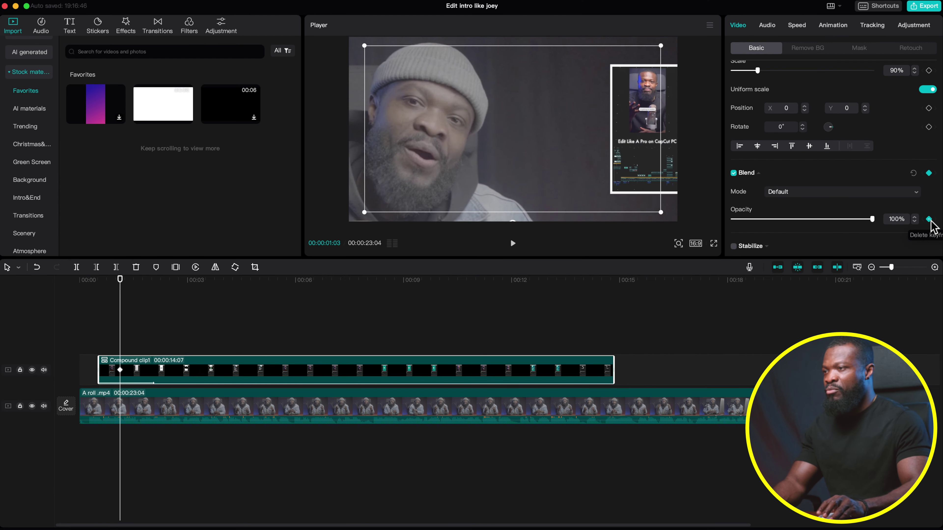
click(153, 284)
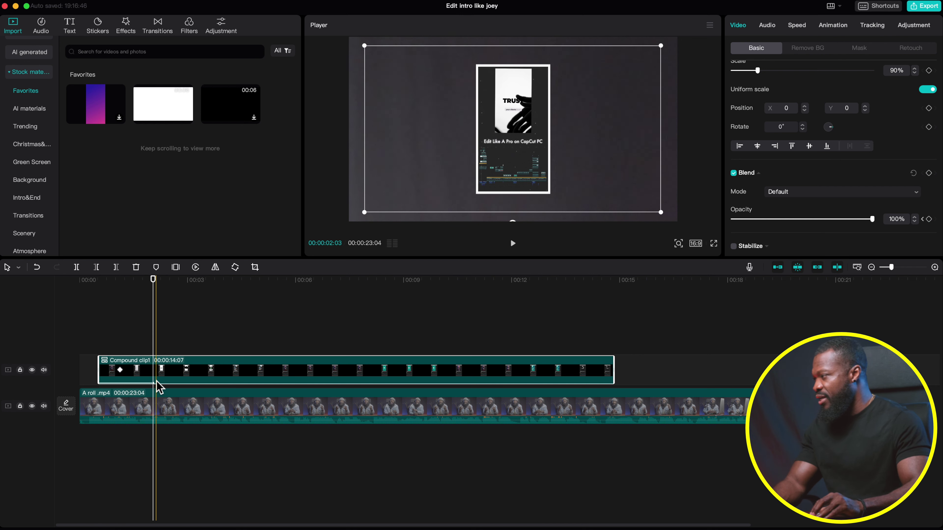
click(923, 219)
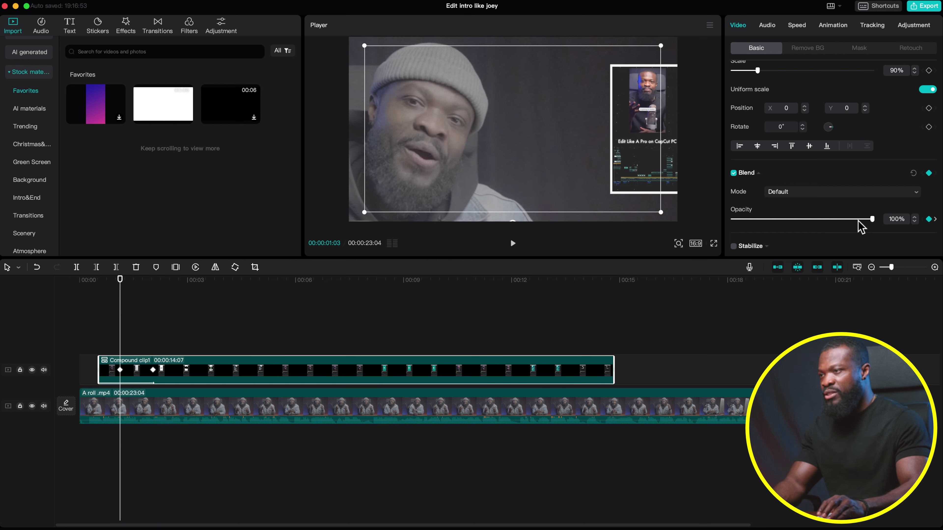
drag(873, 219, 655, 227)
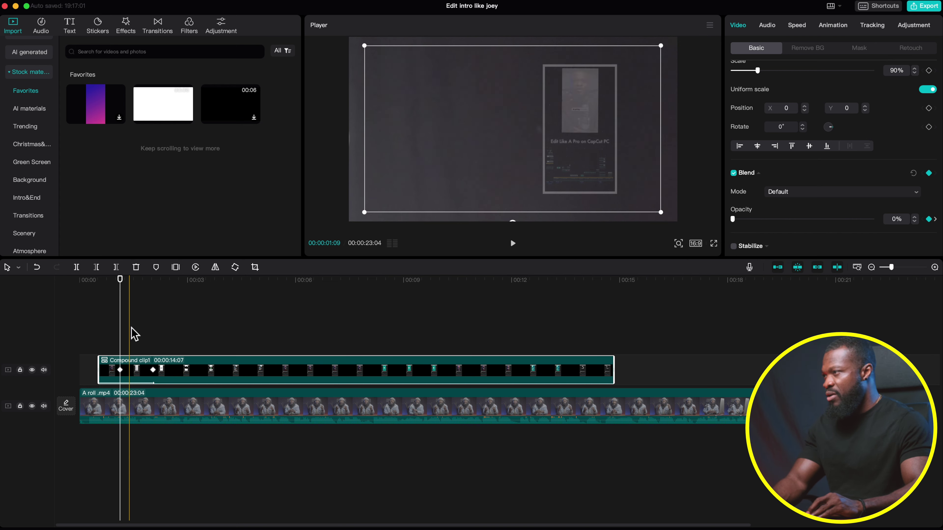
click(138, 333)
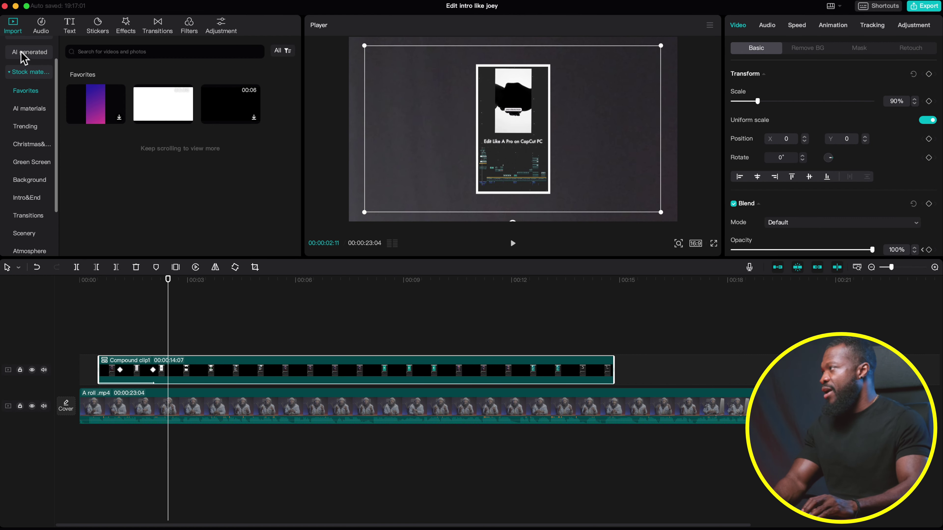
Place the Horizontal white_1.png grid beneath the reel compound clip, extended to 00:00:13:10, and disable the compound clip
click(26, 71)
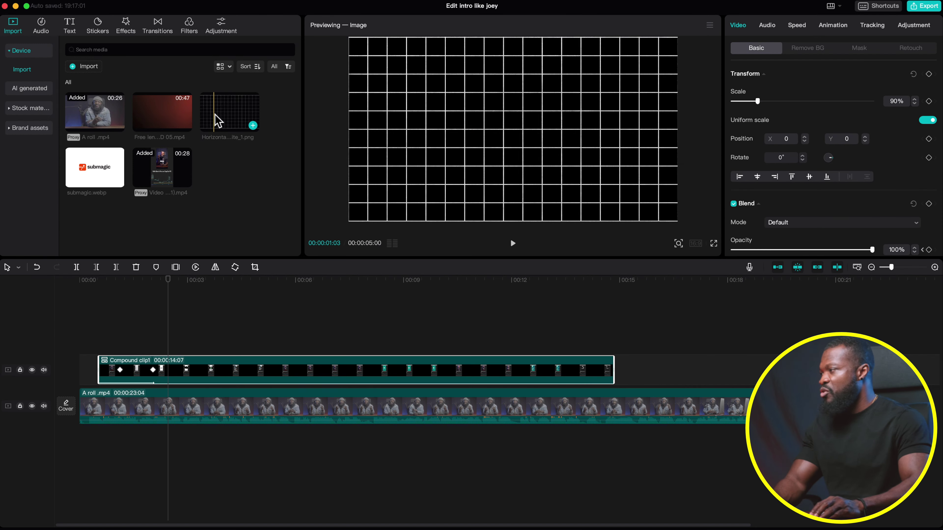
drag(212, 120, 135, 372)
drag(279, 370, 582, 370)
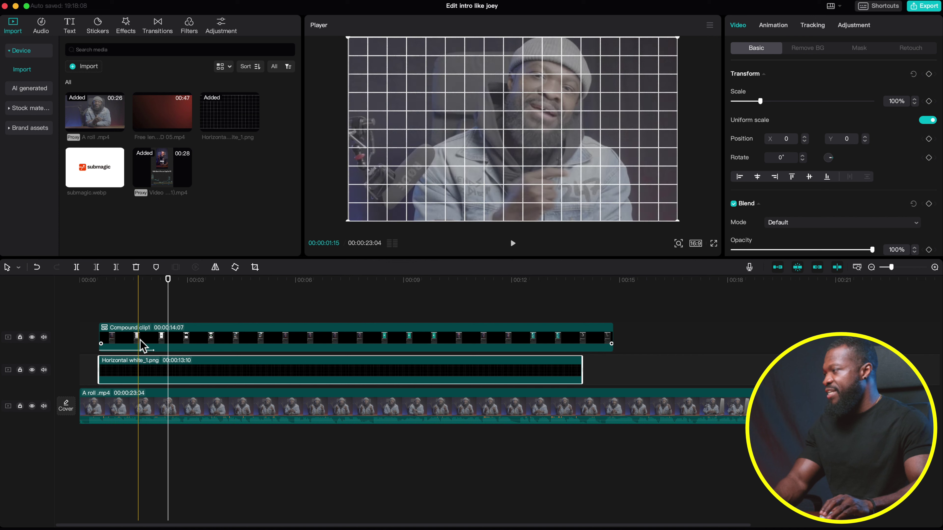
click(184, 343)
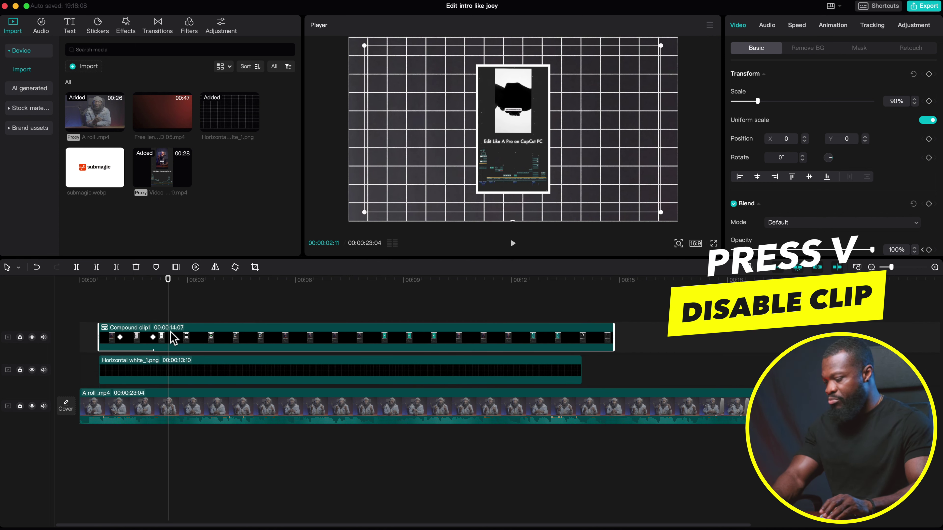
key(v)
Duplicate the grid image onto its own track and offset the copy to position X 107, Y -95 for a denser grid
click(144, 373)
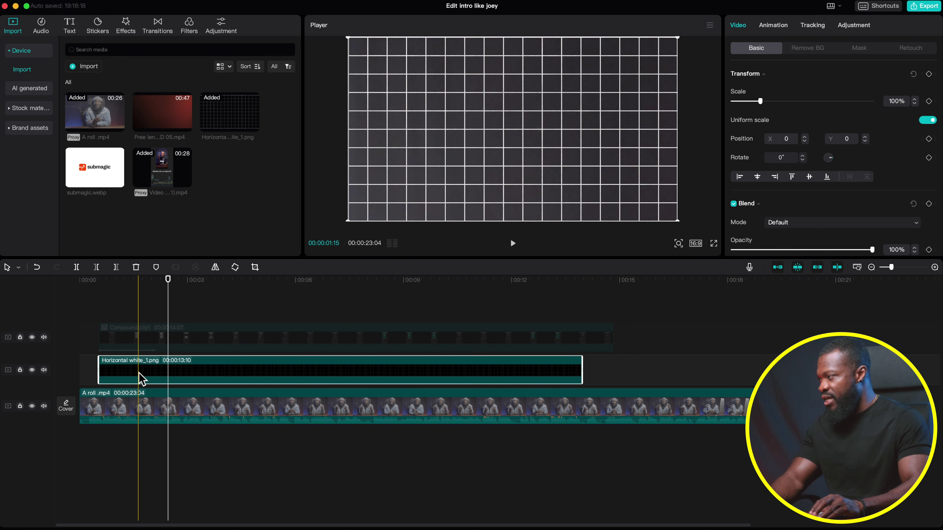
mouse_move(140, 374)
mouse_down()
mouse_move(137, 348)
mouse_move(141, 389)
mouse_up()
mouse_move(516, 95)
mouse_down()
mouse_move(523, 98)
mouse_move(505, 105)
mouse_move(526, 98)
mouse_up()
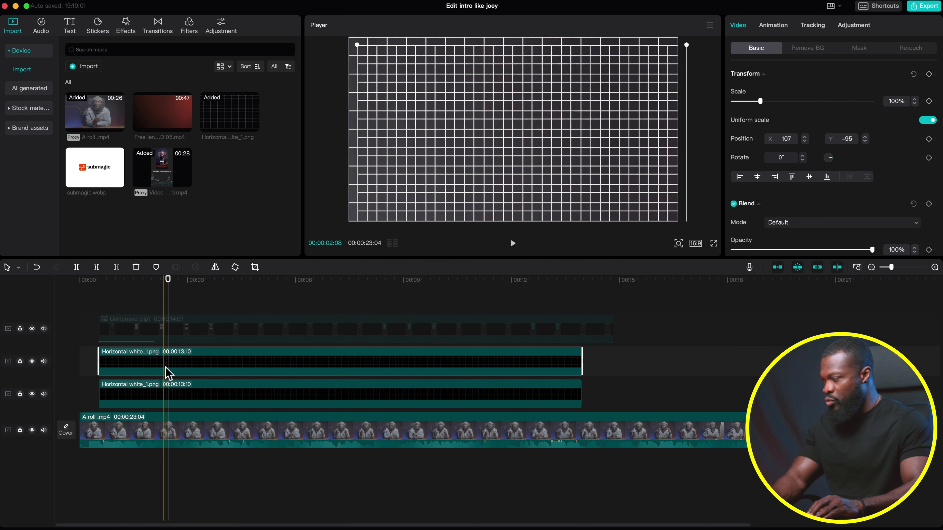
Combine both grid clips into a compound clip, scaled to 108% and positioned at X -123, Y 89
shift+click(170, 386)
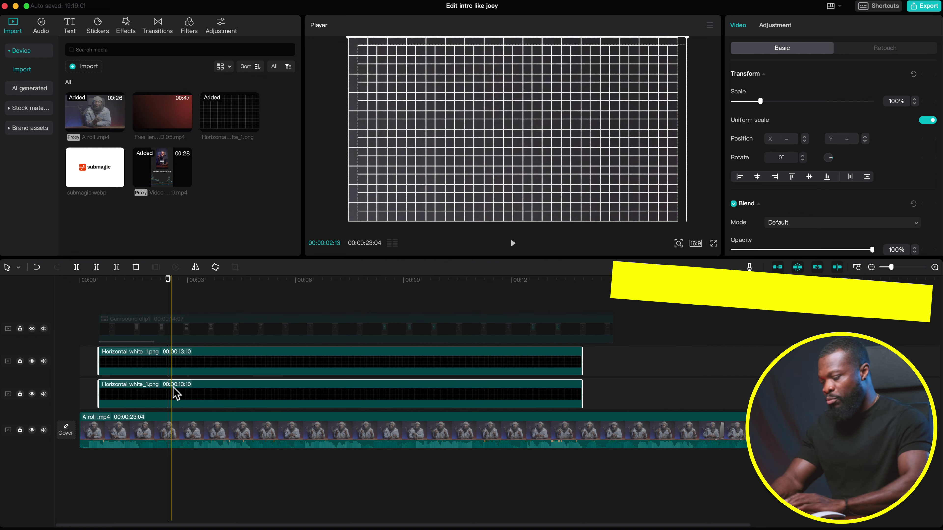
key(alt+g)
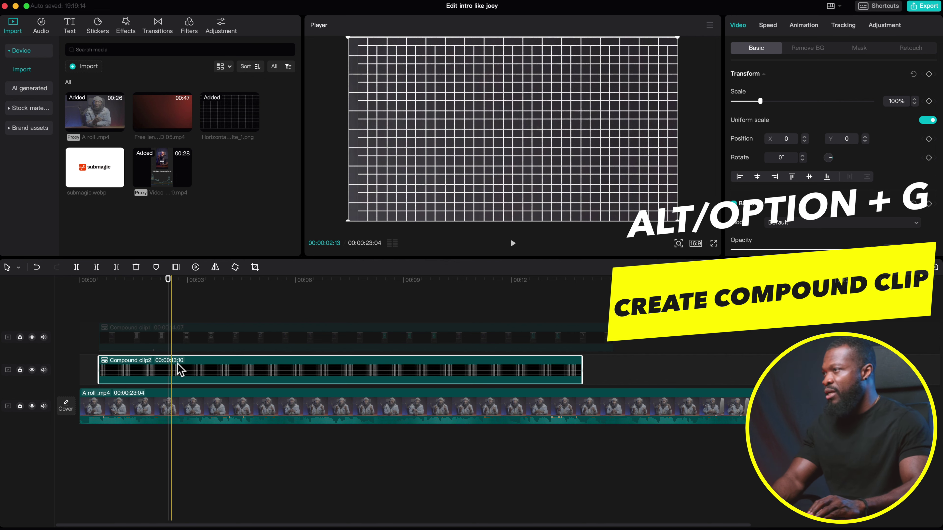
drag(760, 101, 762, 101)
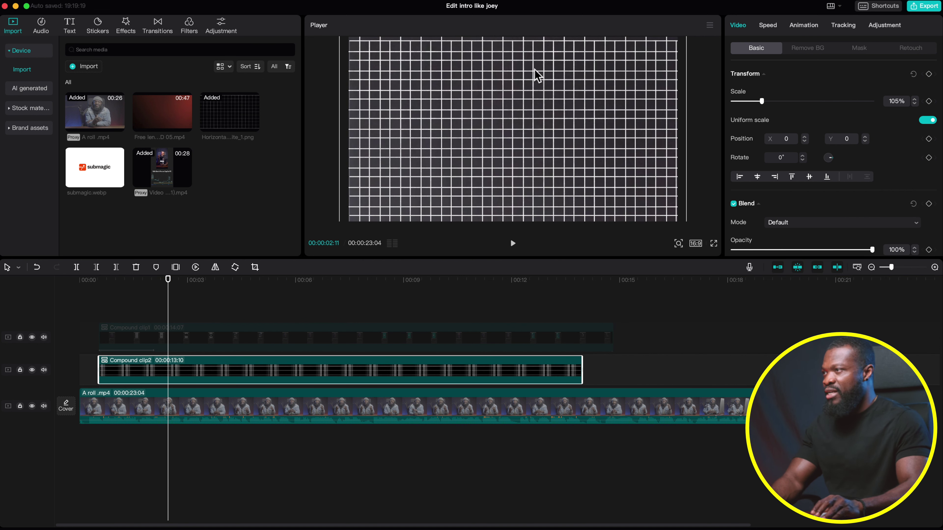
drag(459, 134, 448, 134)
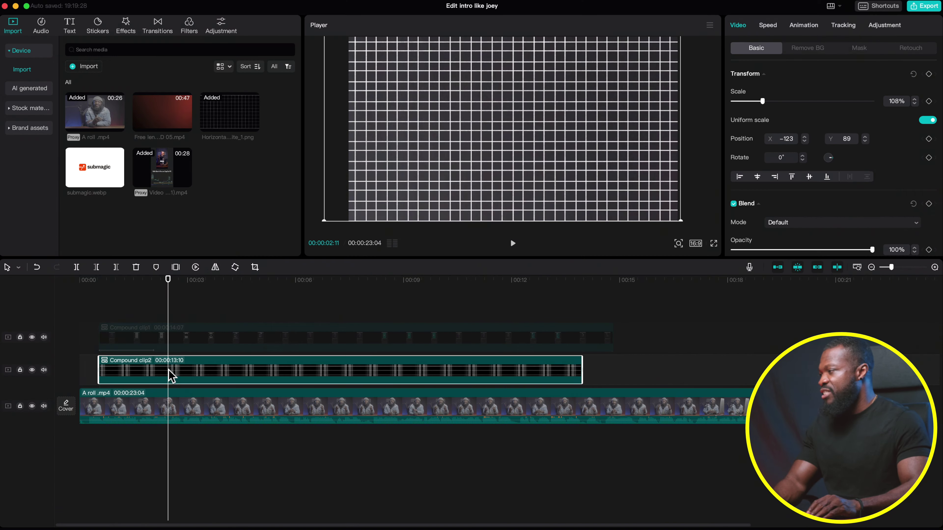
Create a freeze frame from the grid compound clip and delete the remaining grid pieces before and after it
right_click(169, 371)
mouse_move(198, 335)
click(303, 348)
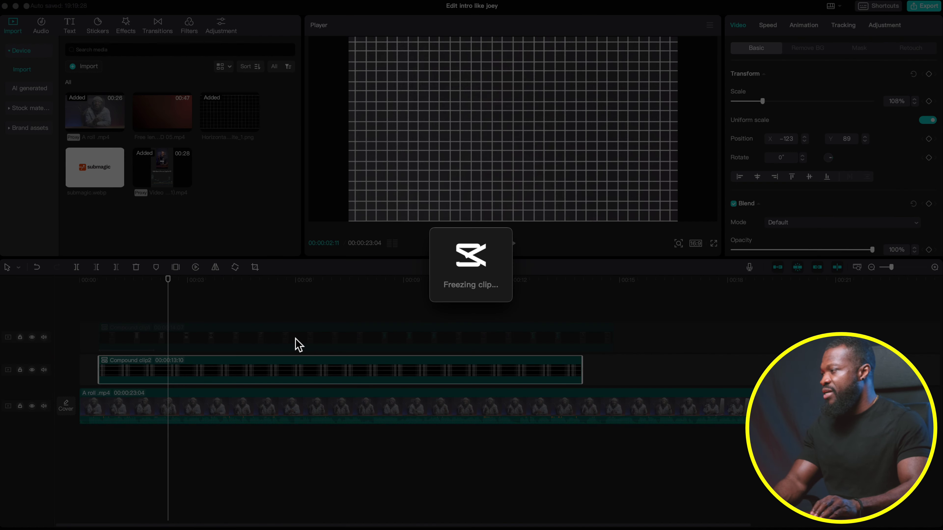
key(Delete)
click(132, 369)
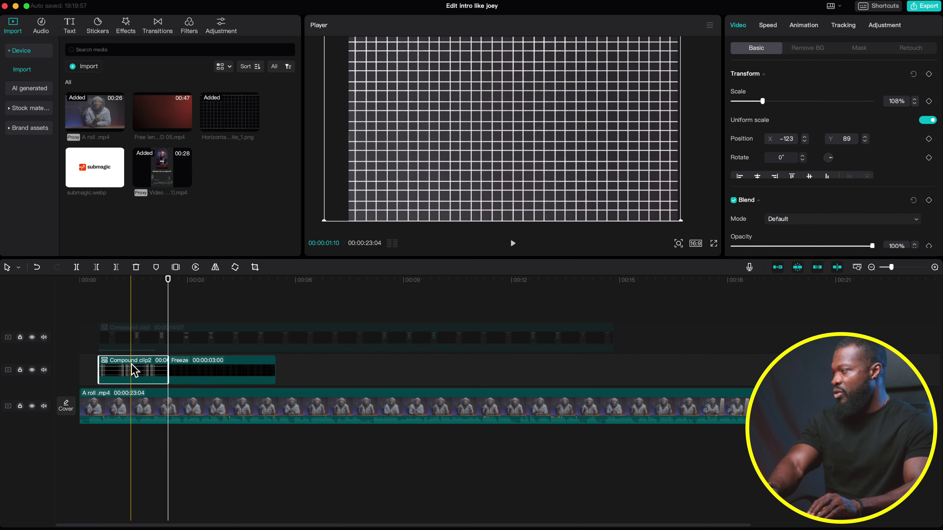
key(Delete)
Move the freeze clip to the start of the reel compound clip and extend it to 00:00:09:11
drag(194, 373, 136, 373)
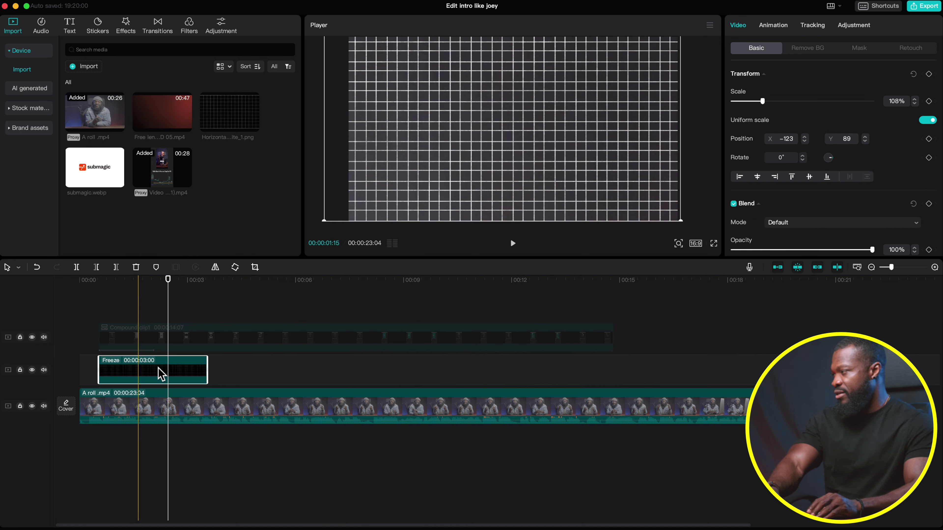
drag(210, 372, 440, 372)
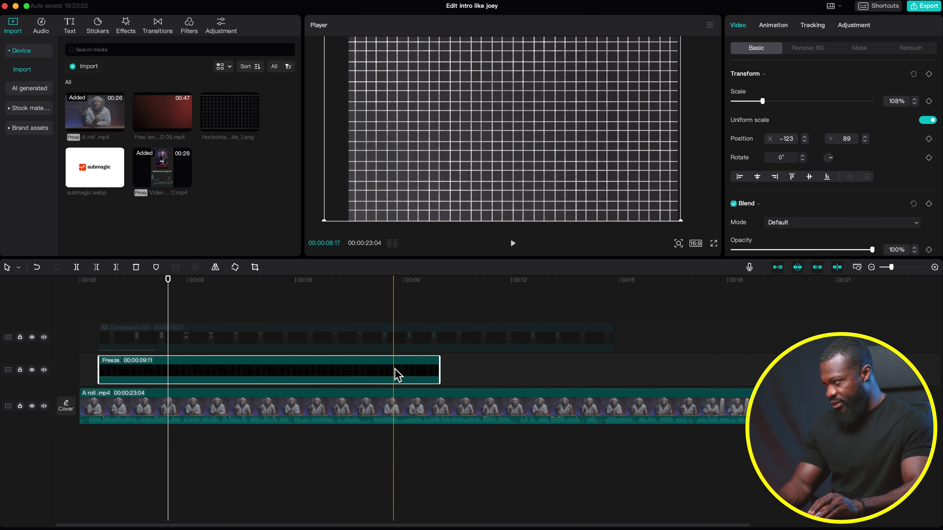
Lower the freeze clip's opacity to 5% and shift it slightly later to start at about one second
scroll(806, 139, down, 2)
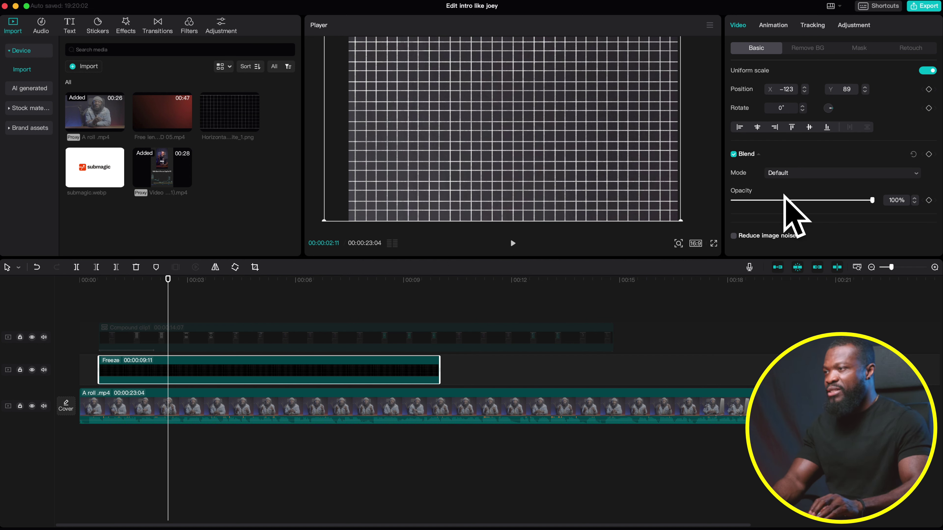
drag(775, 206, 748, 208)
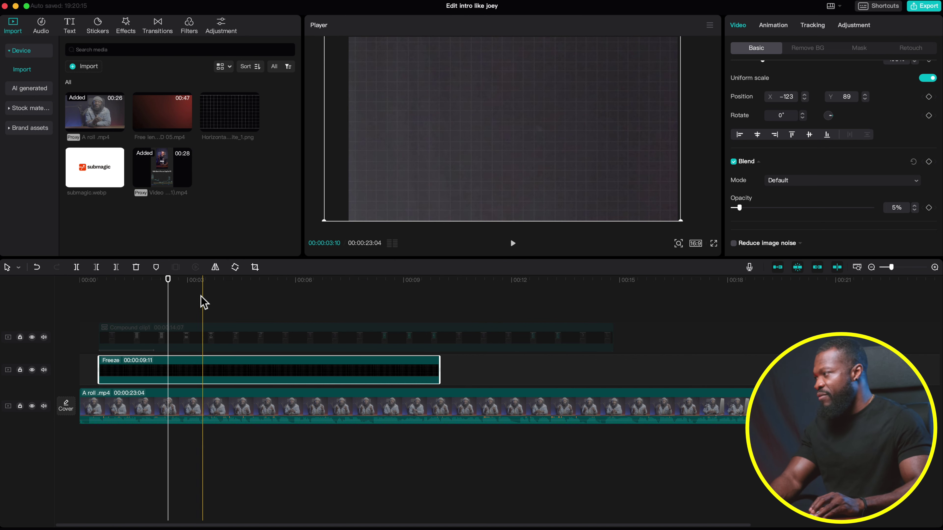
click(125, 320)
drag(120, 369, 143, 375)
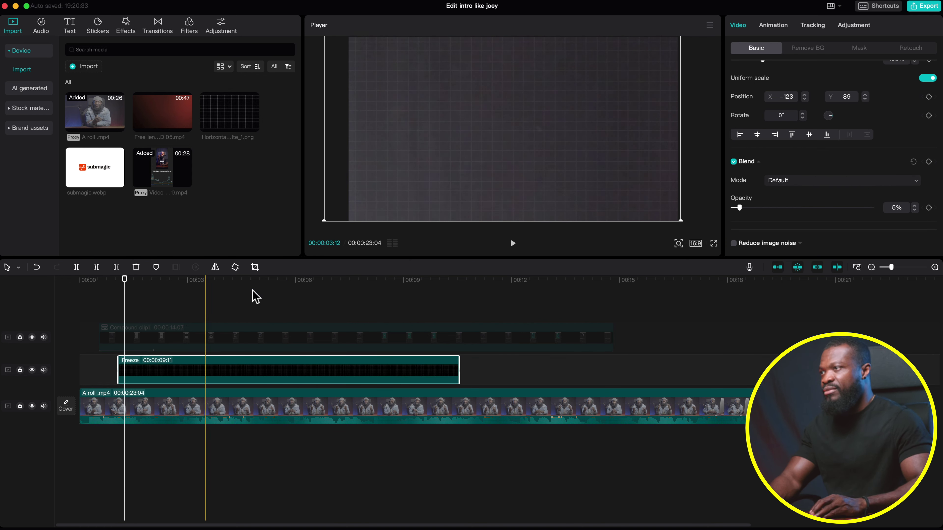
Apply the Fade In in-animation to the grid freeze clip with a duration of 0.7 s
click(772, 25)
scroll(815, 105, up, 5)
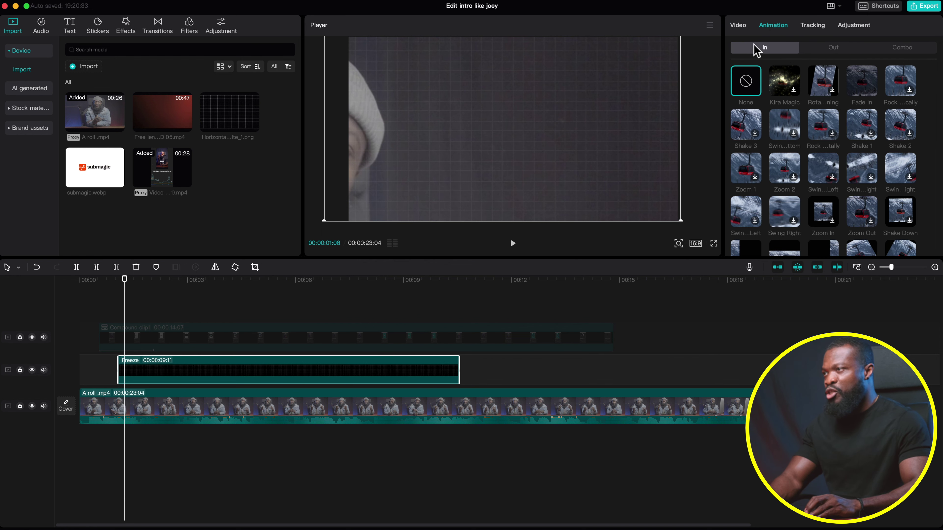
click(865, 89)
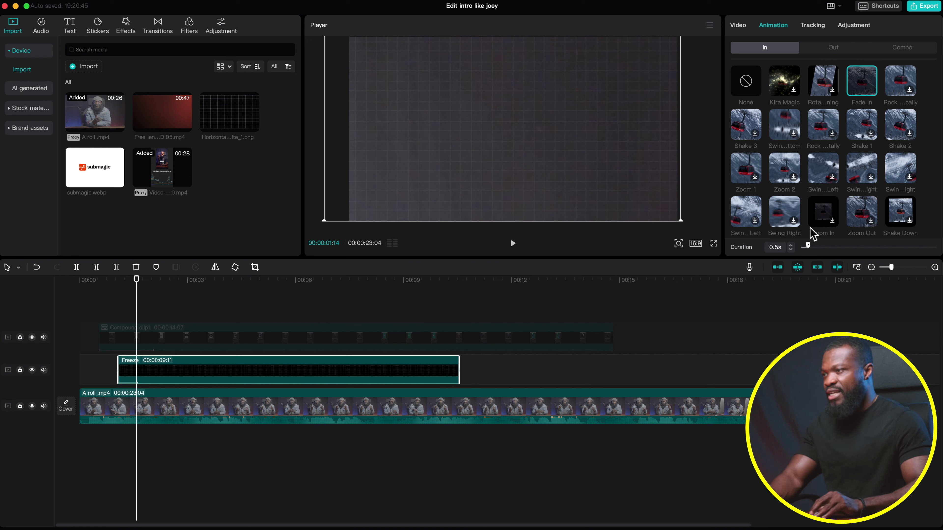
click(791, 245)
click(791, 245)
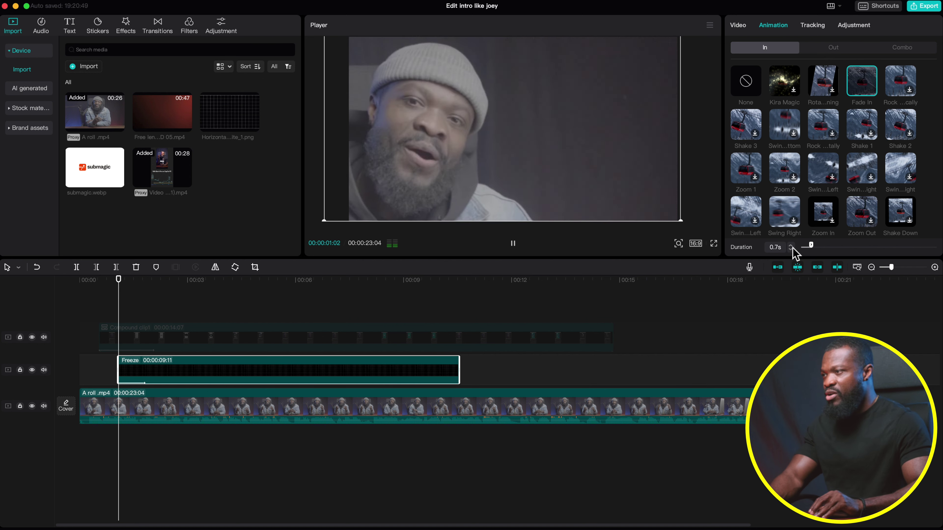
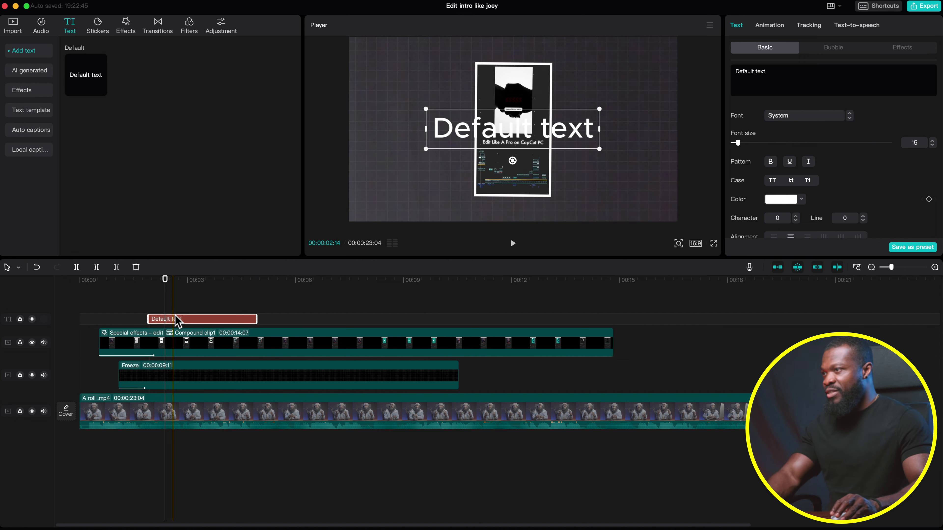
Replace the default text of the title clip with "Ali Adaal"
drag(779, 71, 722, 73)
key(BackSpace)
text(Ali Adaal)
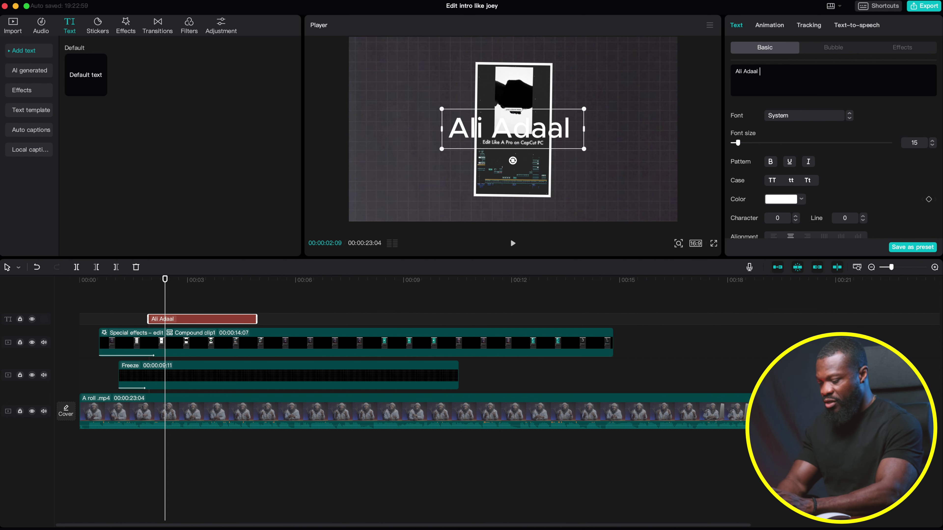
Change the title's font to Helvetica and shrink the text to roughly the width of the reel
click(792, 116)
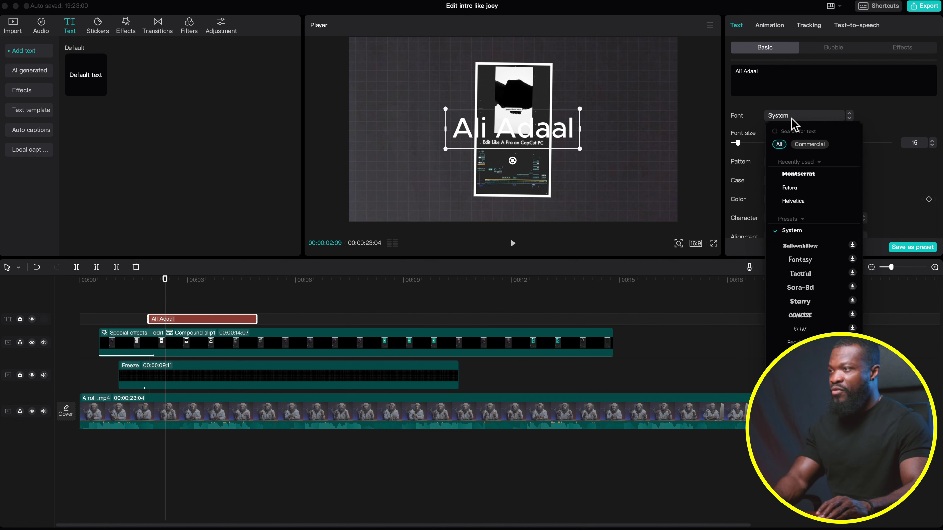
click(799, 203)
drag(581, 107, 533, 121)
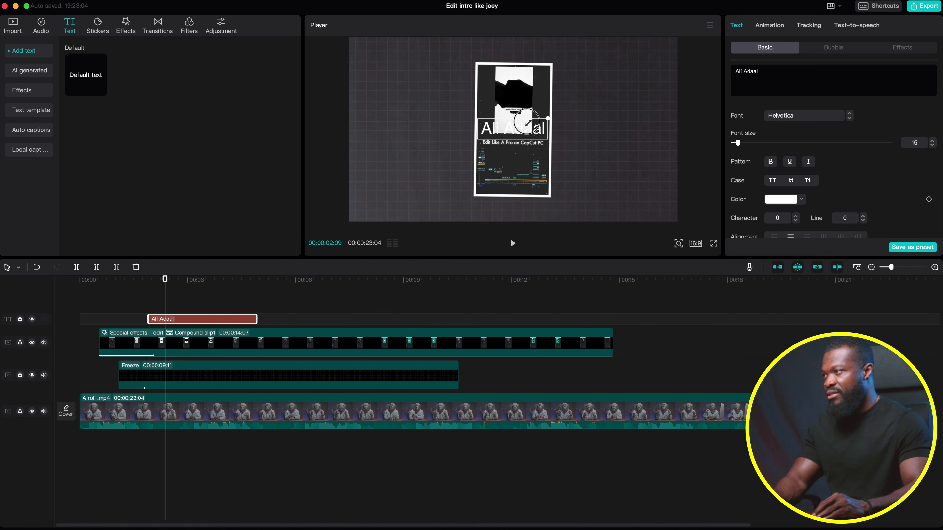
Correct the title's spelling to "Ali Abdaal" and place it directly below the bordered reel
click(748, 71)
text(b)
drag(524, 135, 524, 212)
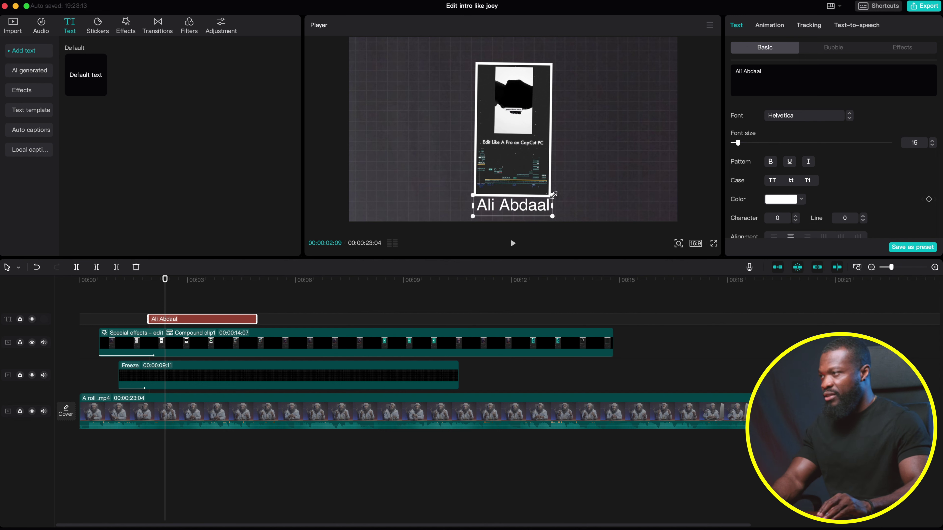
Set the scale of the bordered reel's compound clip to 85%
click(203, 350)
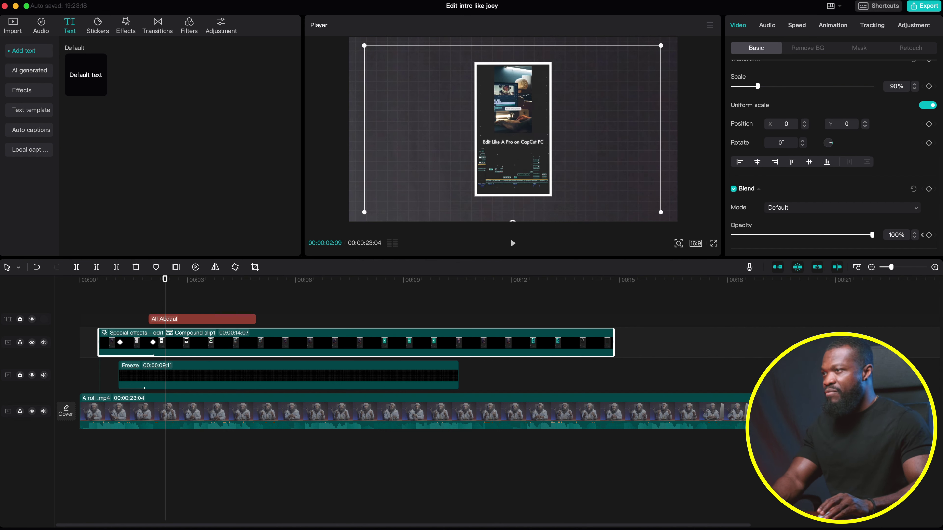
click(914, 89)
click(915, 89)
click(914, 89)
click(914, 89)
click(915, 89)
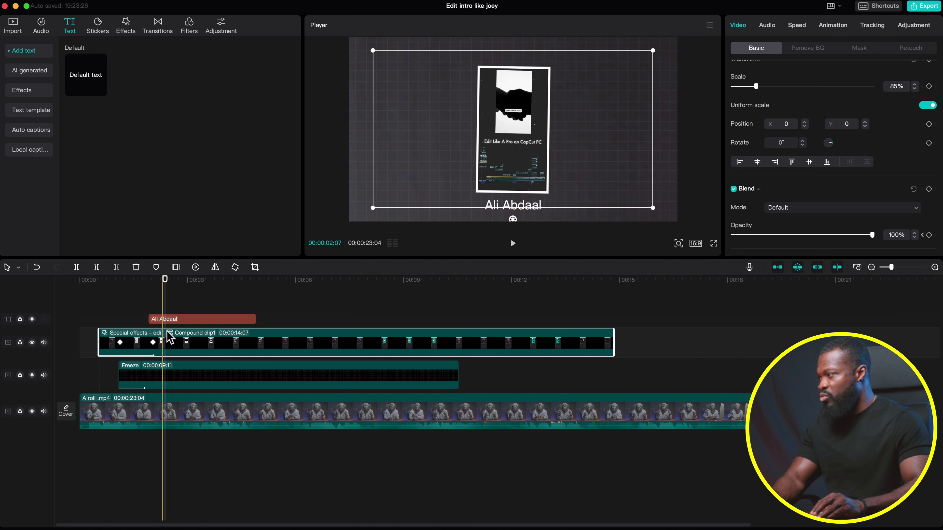
Enable a black shadow on the name title with 80% opacity, 33% blurriness and distance 8
click(169, 319)
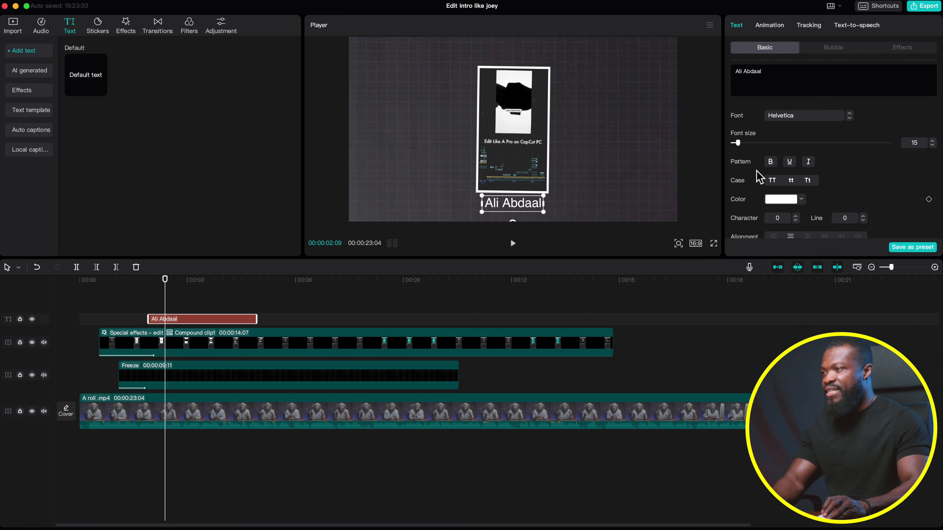
scroll(759, 176, down, 10)
scroll(757, 167, up, 1)
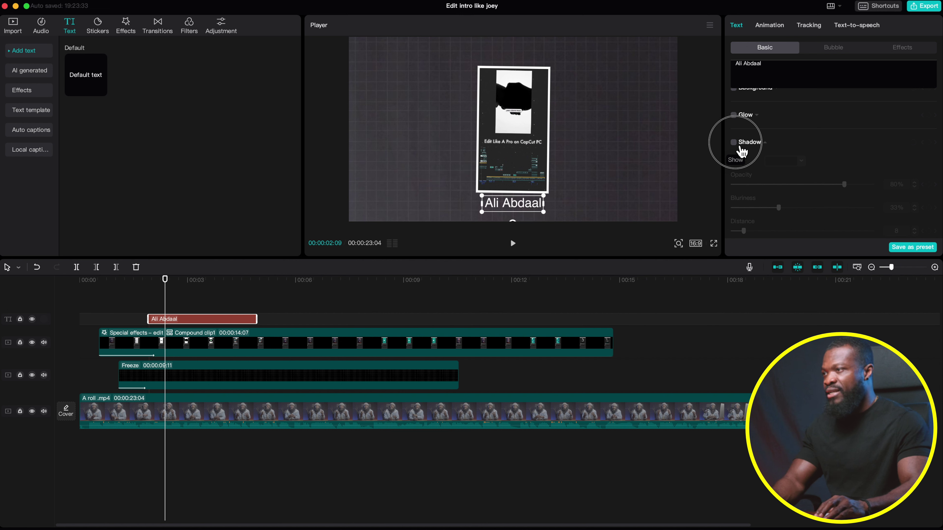
click(741, 151)
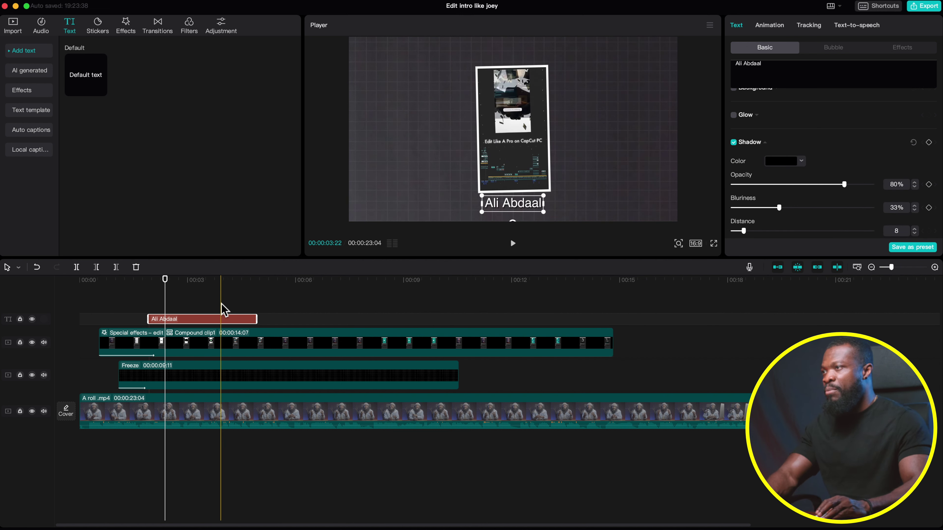
Apply the Slide Up in-animation to the title with a duration of 0.8 s and extend its clip to about 00:00:09:21
click(770, 26)
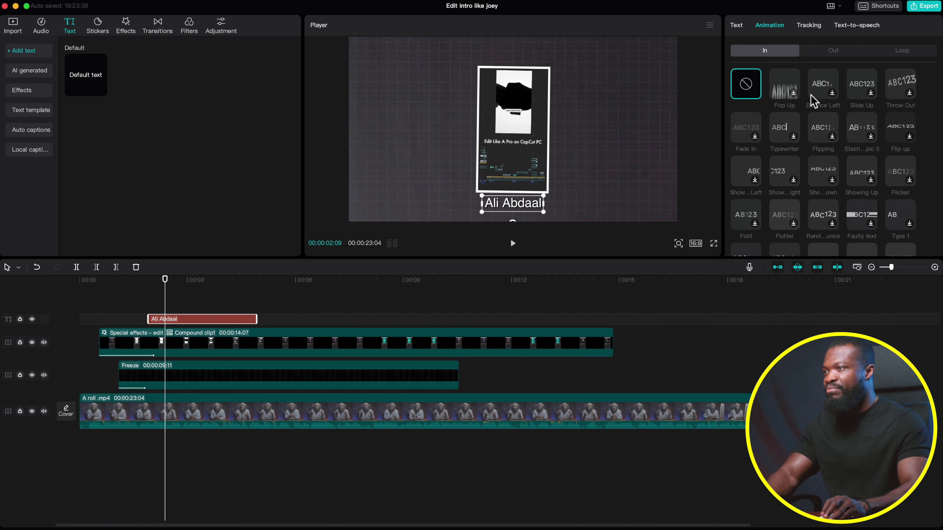
scroll(777, 170, down, 10)
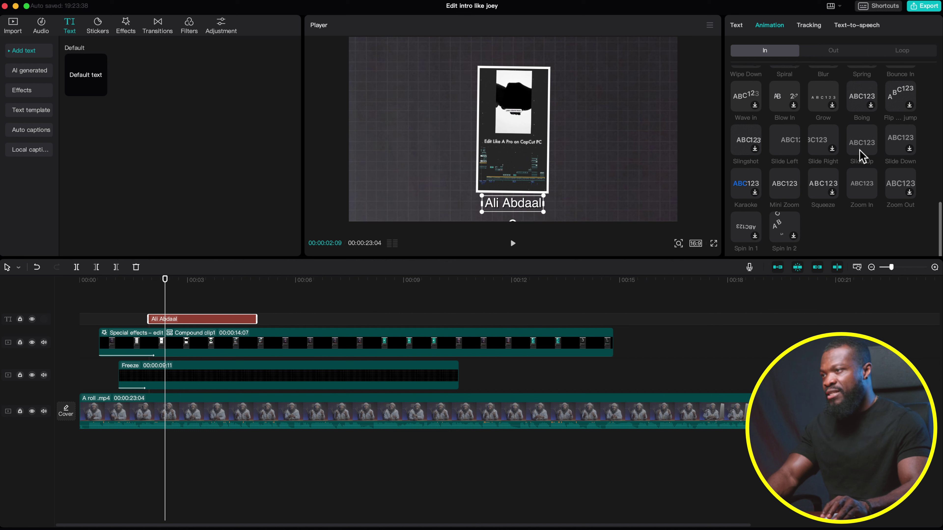
click(860, 155)
click(792, 246)
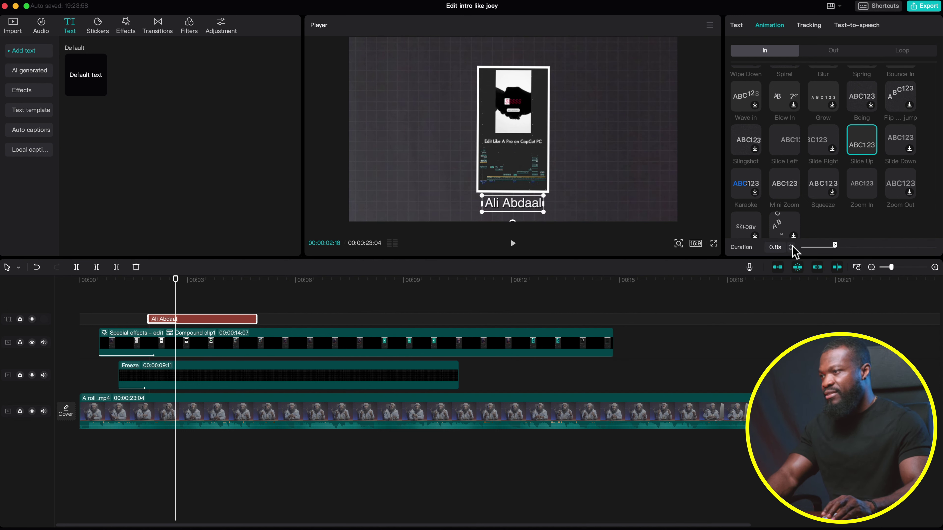
drag(257, 318, 435, 330)
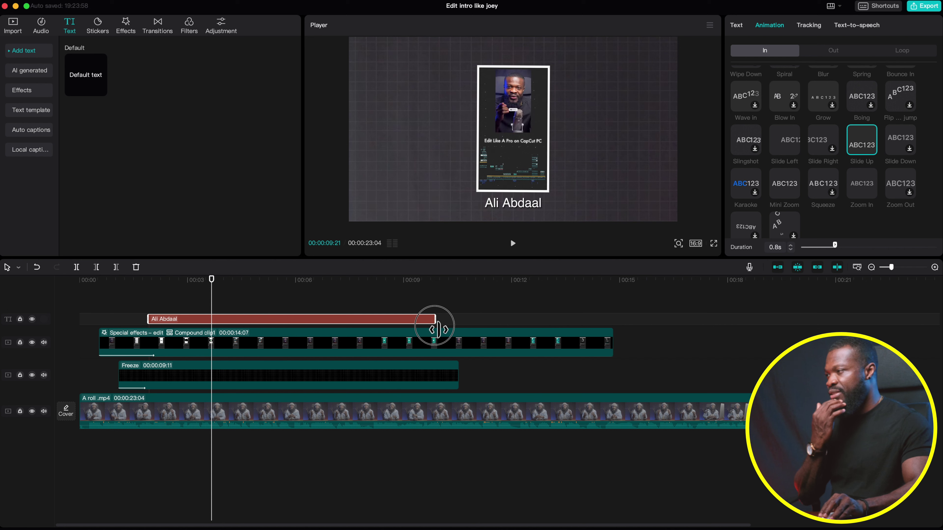
Play back the section around 3 seconds to check the title animation and find where the reel should start moving
click(201, 310)
key(space)
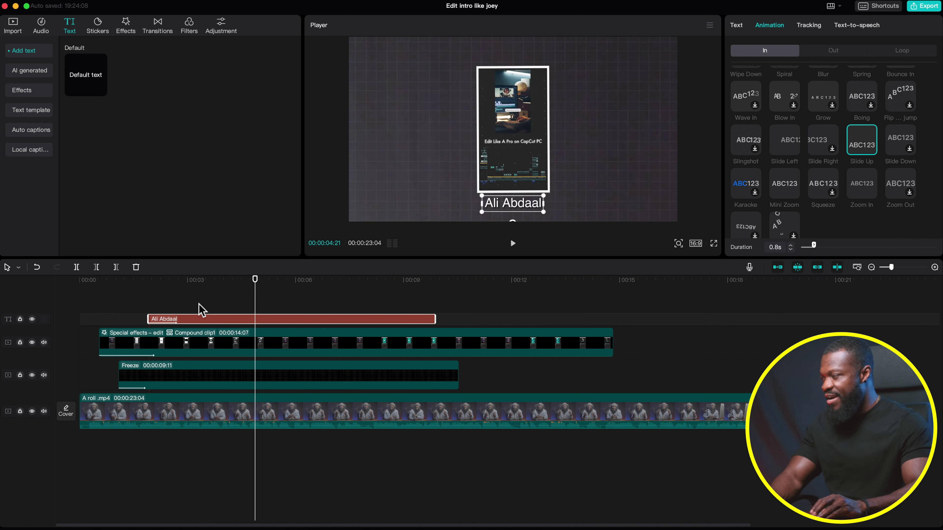
click(201, 310)
key(space)
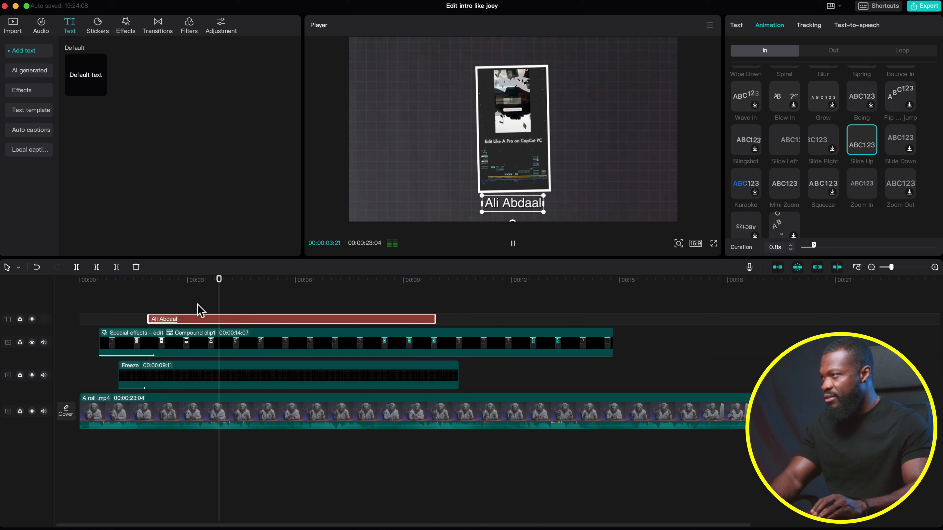
click(211, 310)
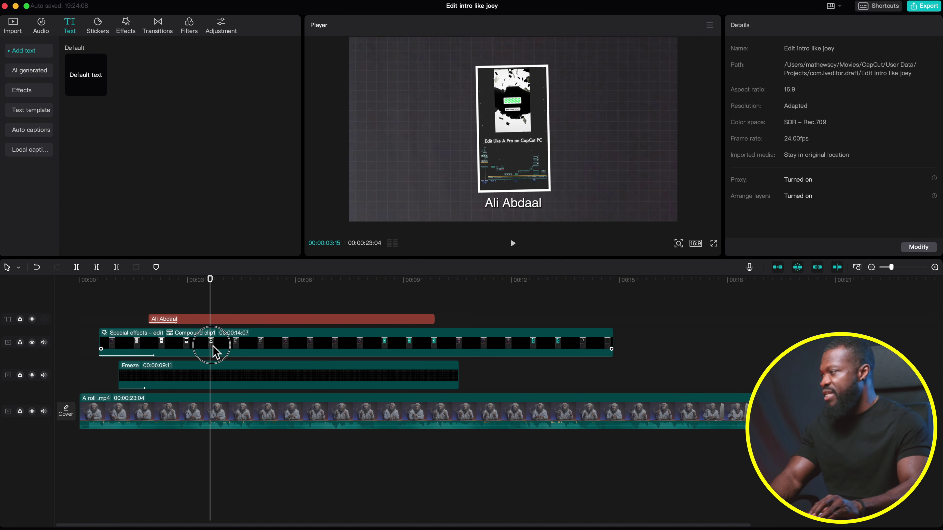
click(221, 349)
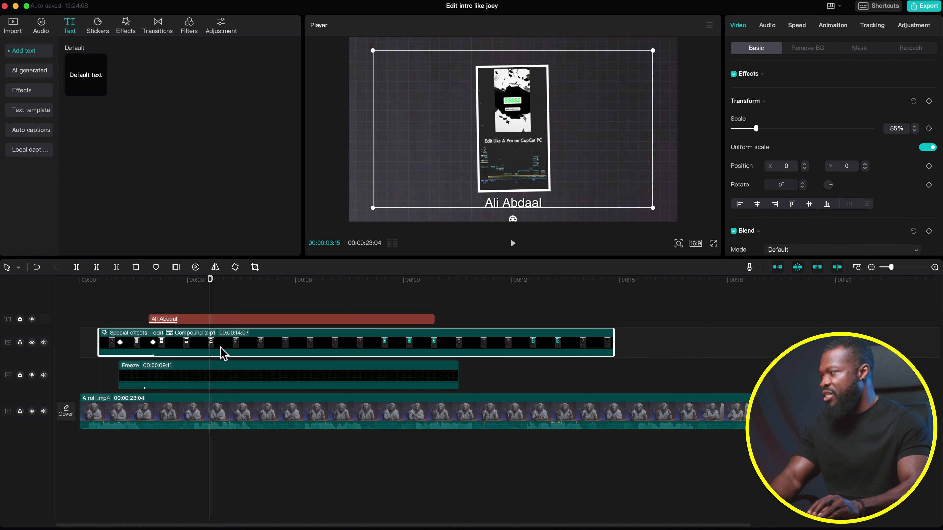
click(198, 294)
key(space)
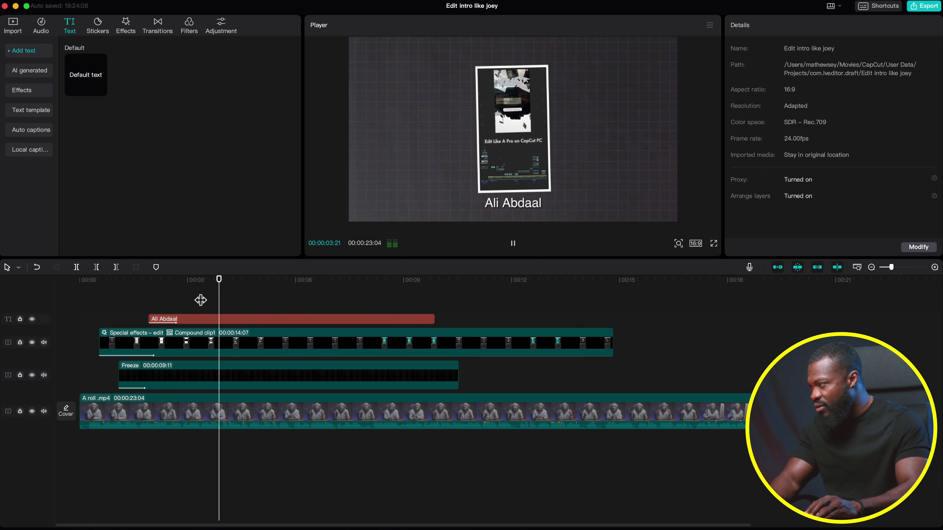
key(space)
Add Transform keyframes to the reel's compound clip at 00:00:03:12 and ten frames further at 00:00:03:22
click(206, 296)
click(208, 351)
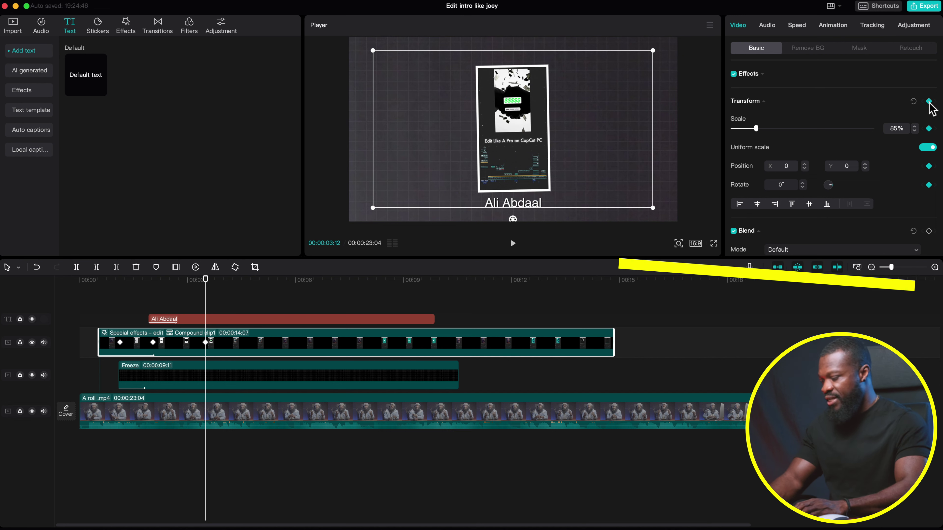
key(shift+Right)
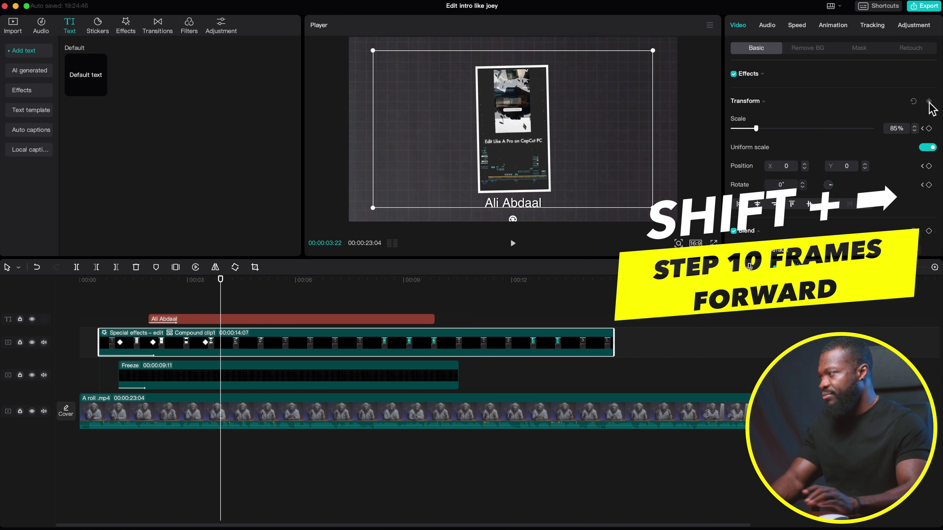
click(929, 101)
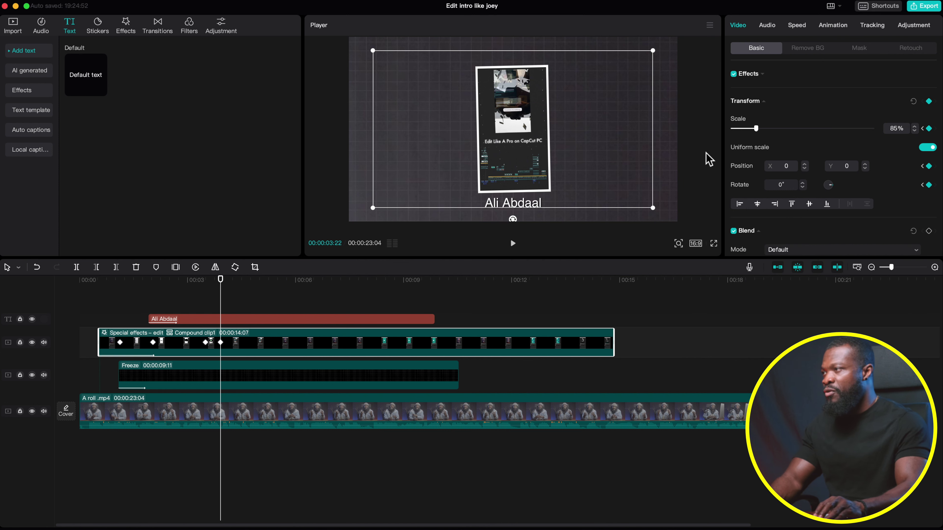
Move the reel horizontally to X −531 at the 00:00:03:22 keyframe, keeping Y at 0
drag(531, 131, 491, 129)
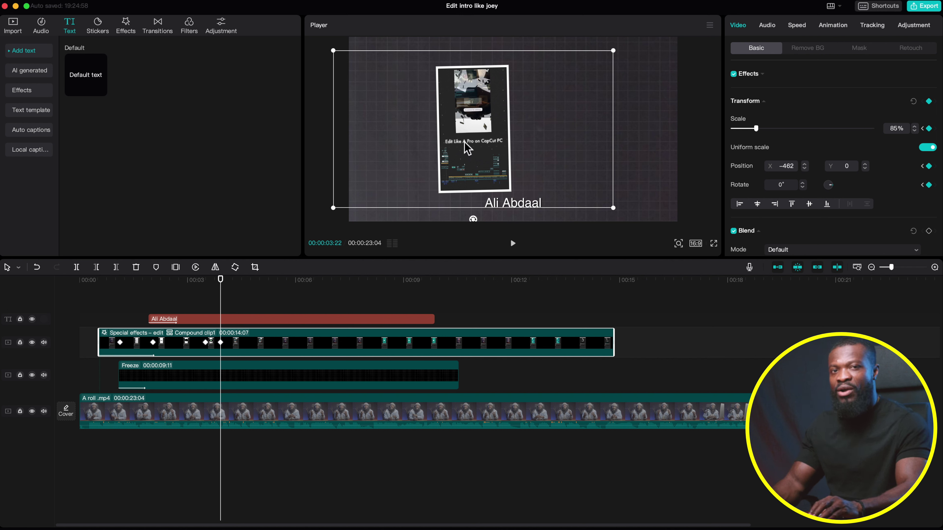
drag(479, 141, 471, 137)
click(239, 297)
Convert the name title clip into a compound clip
click(219, 319)
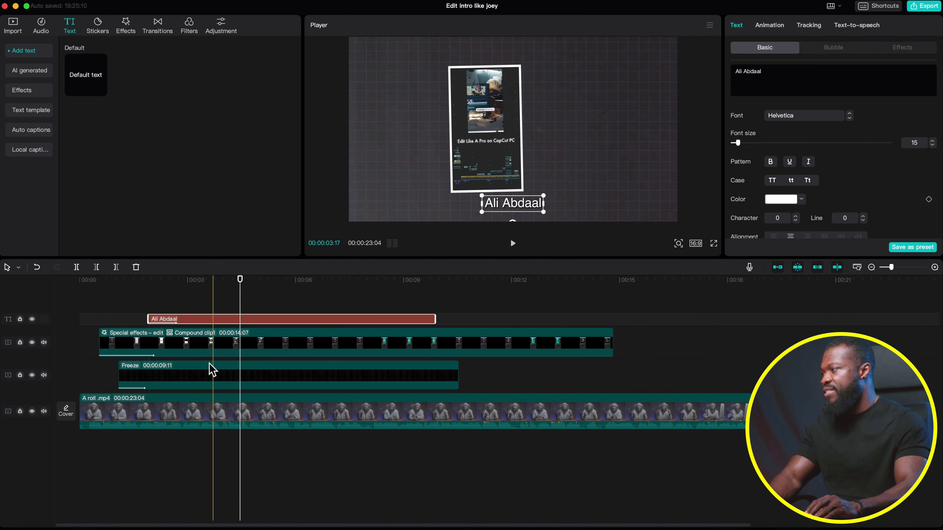
click(228, 346)
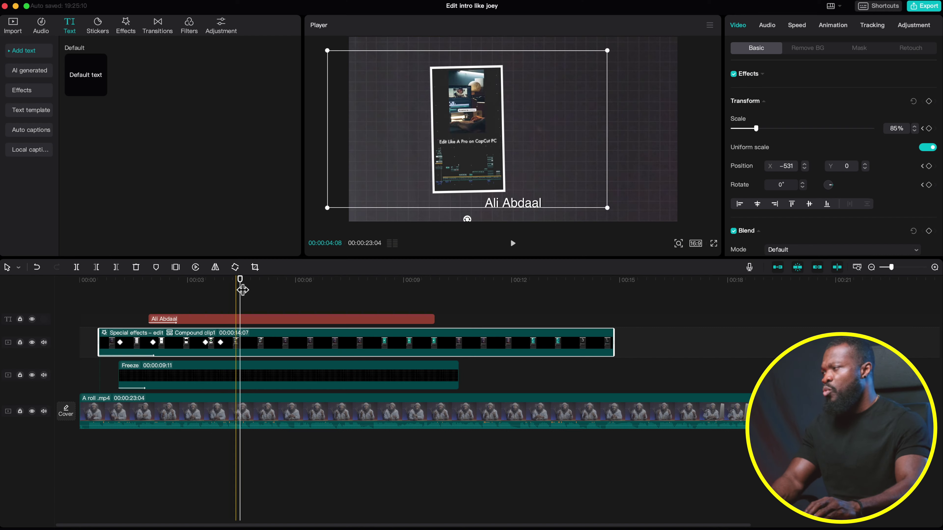
click(219, 320)
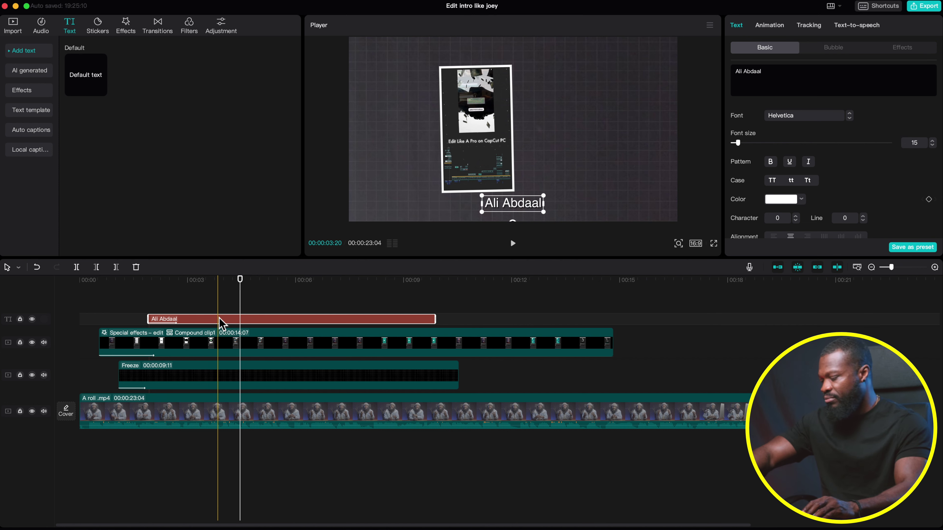
key(alt+g)
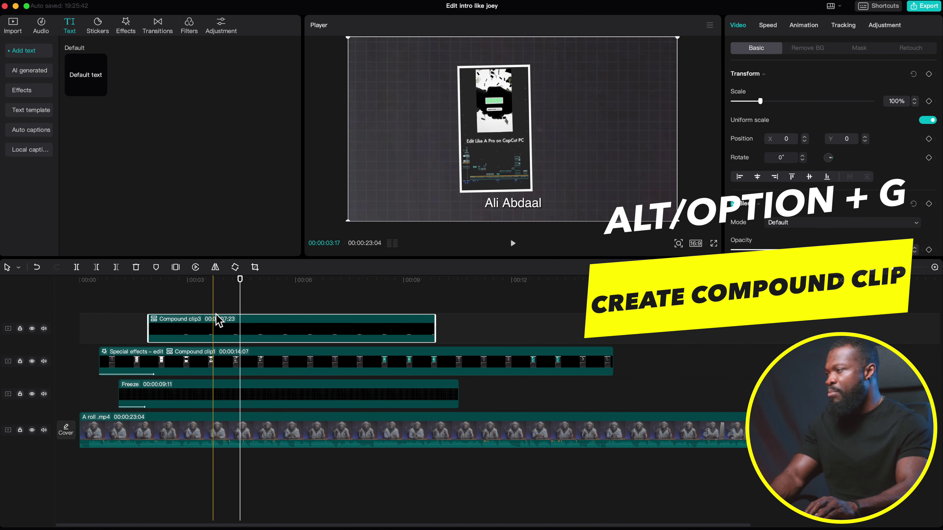
Copy the reel's two movement keyframes and paste them onto the title's compound clip at 00:00:03:12
click(221, 369)
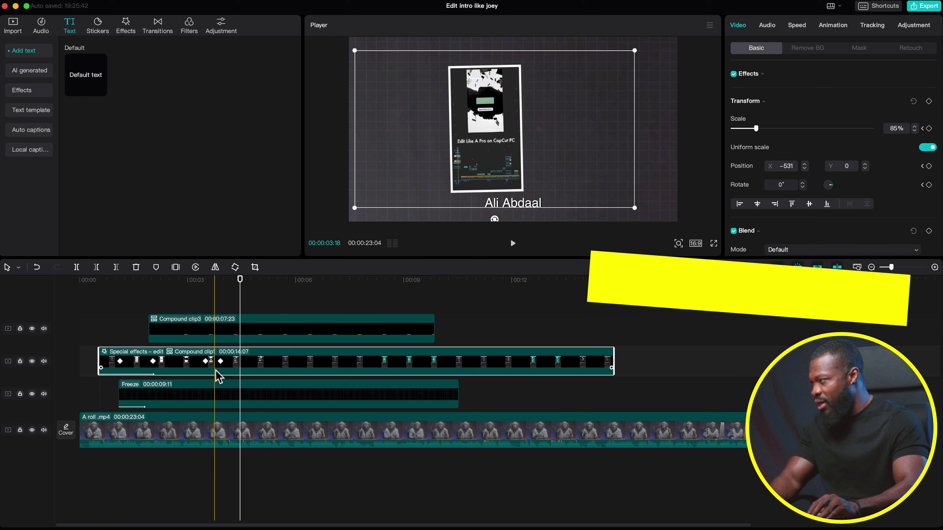
click(222, 370)
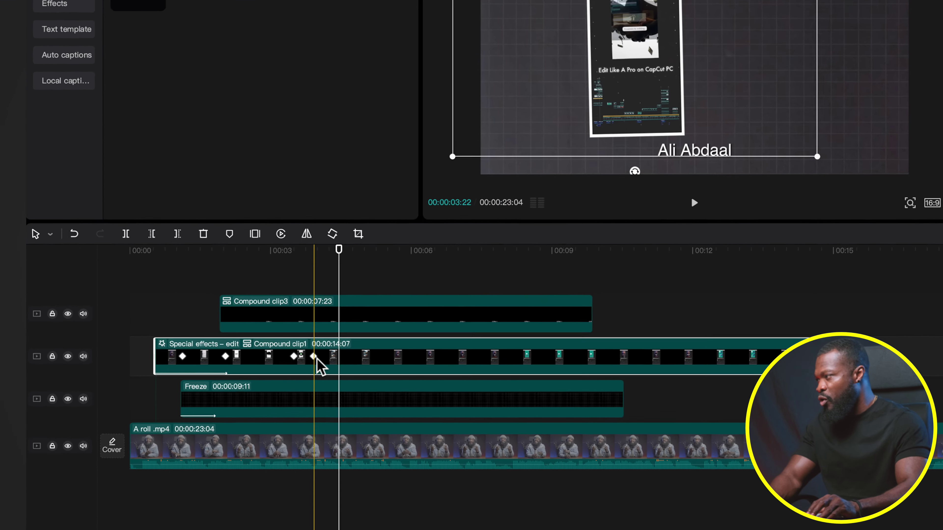
click(320, 359)
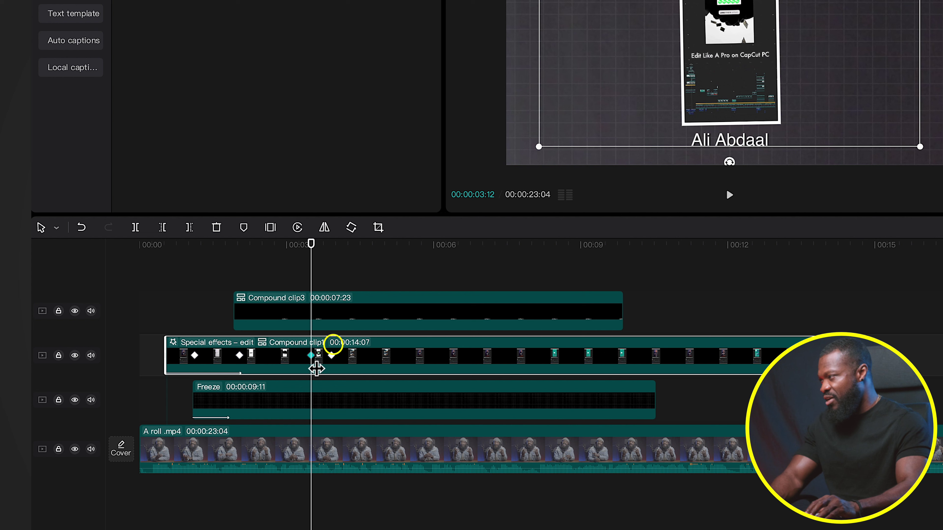
click(332, 356)
key(ctrl+c)
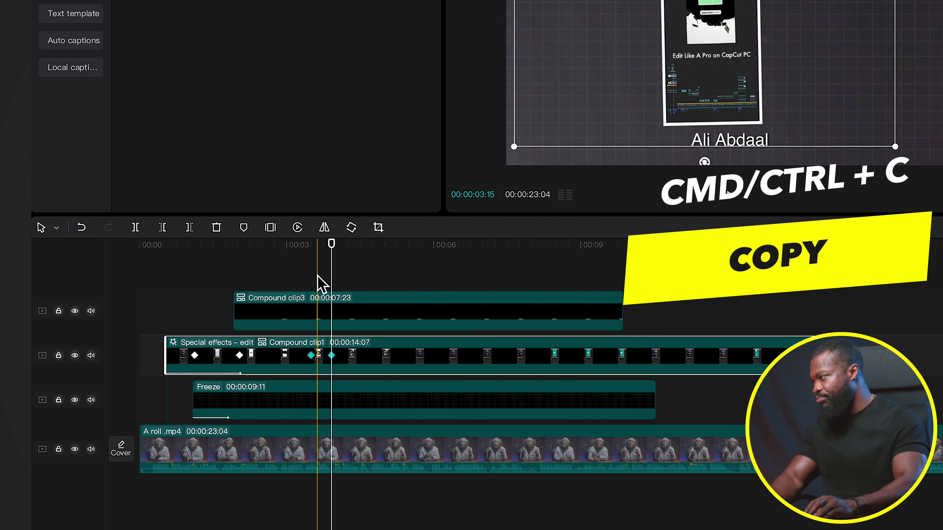
click(311, 244)
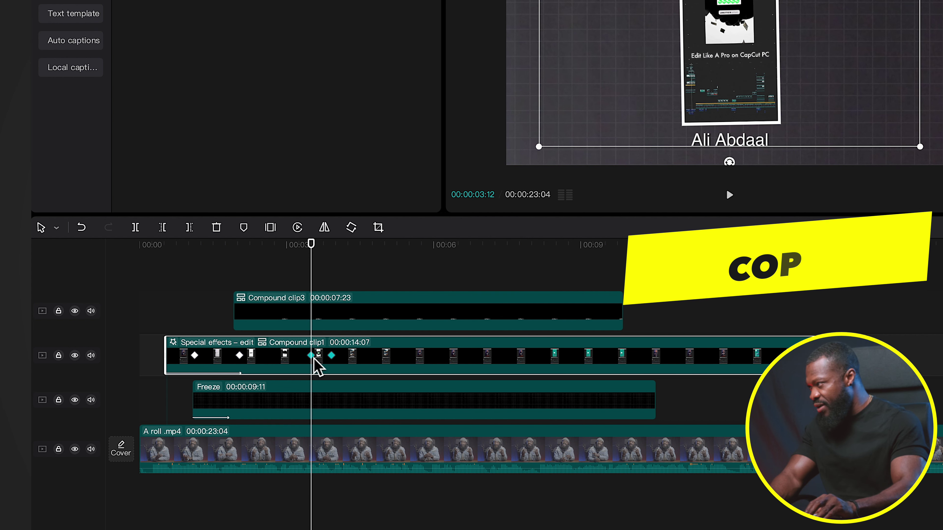
click(315, 317)
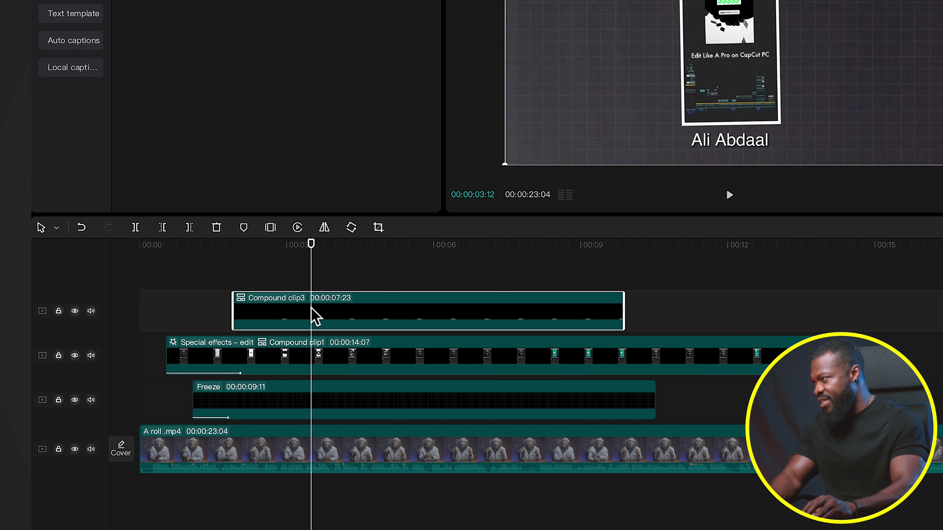
key(ctrl+v)
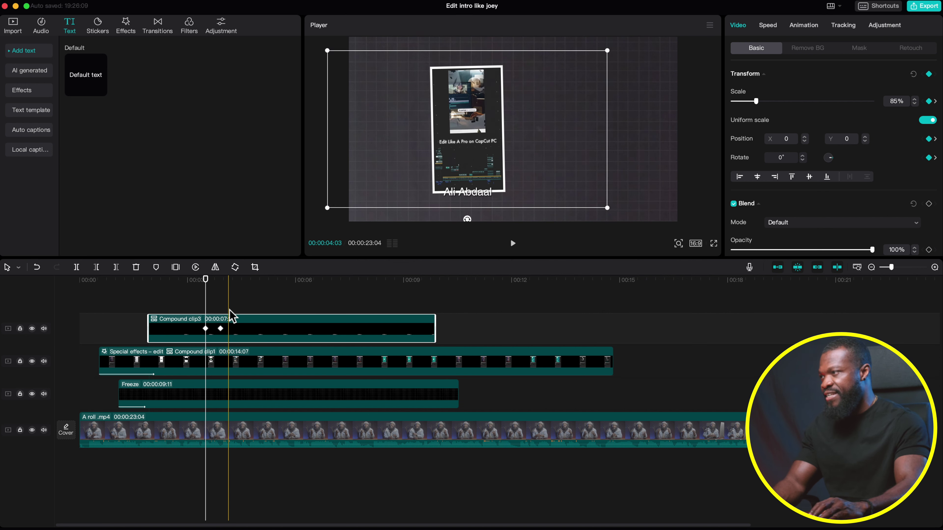
Set the scale to 100% at both pasted keyframes of the title's compound clip
double_click(891, 100)
text(100)
key(Return)
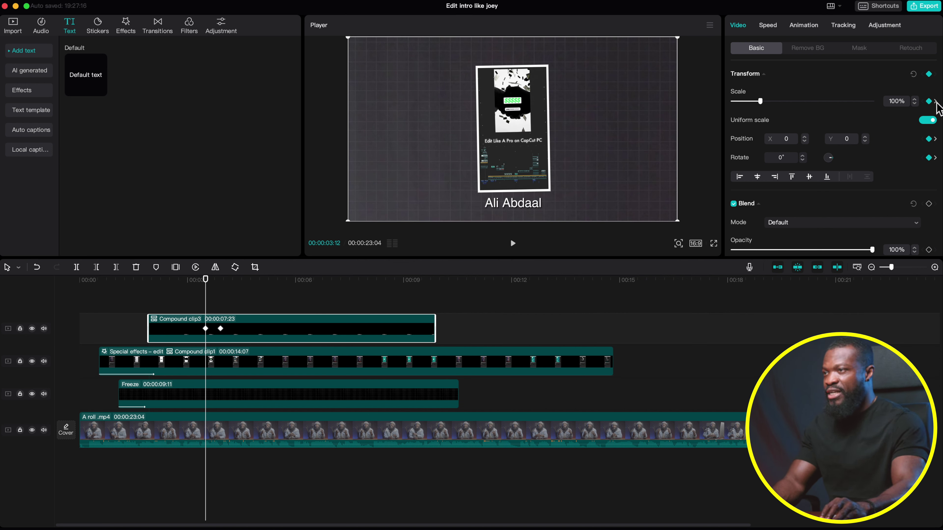
click(935, 102)
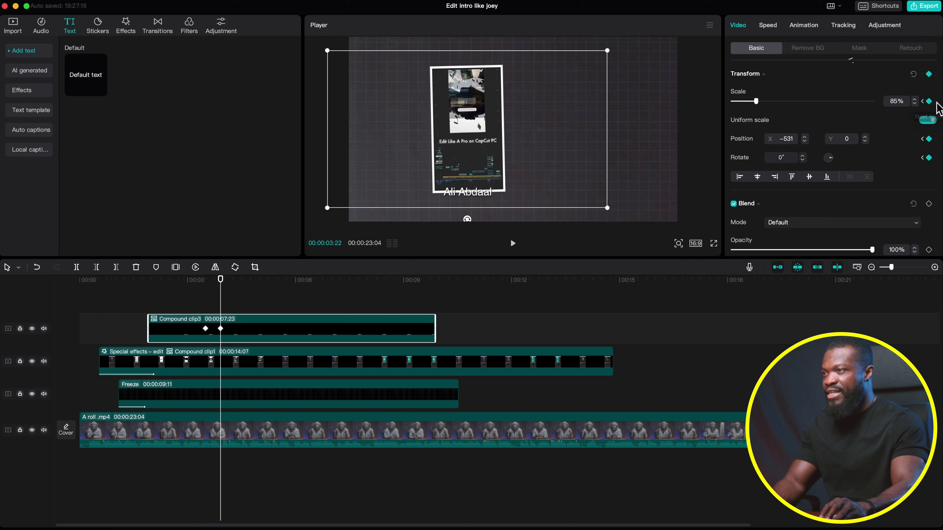
click(896, 101)
text(1)
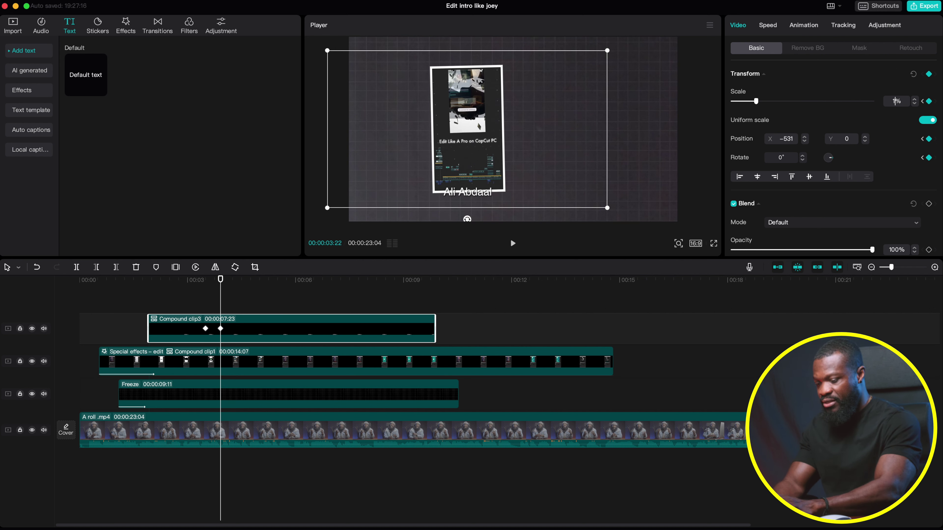
text(00)
key(Return)
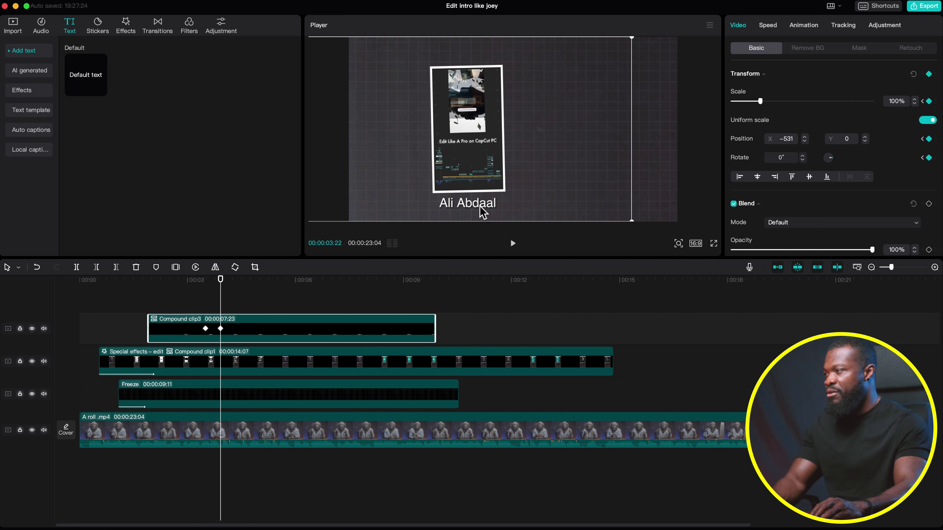
Play back the section from about 3 seconds to check that the title moves together with the reel
click(195, 308)
key(space)
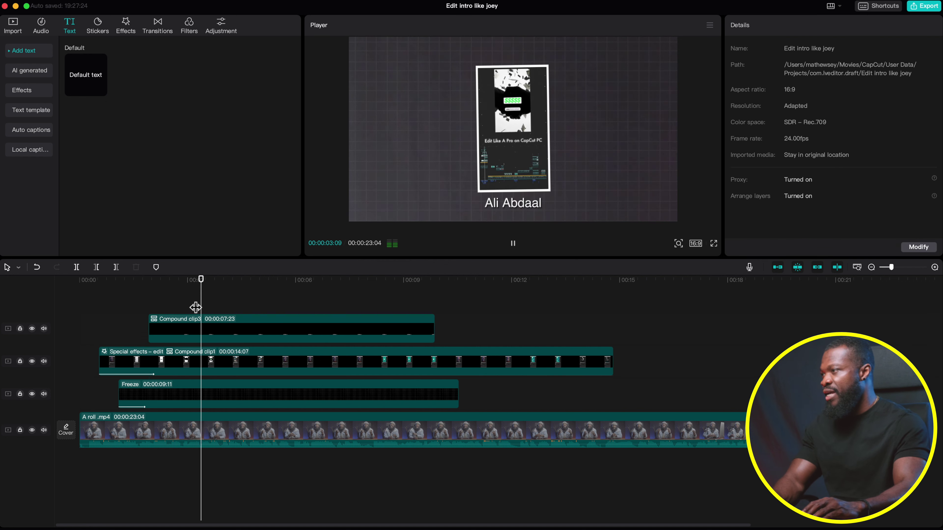
key(space)
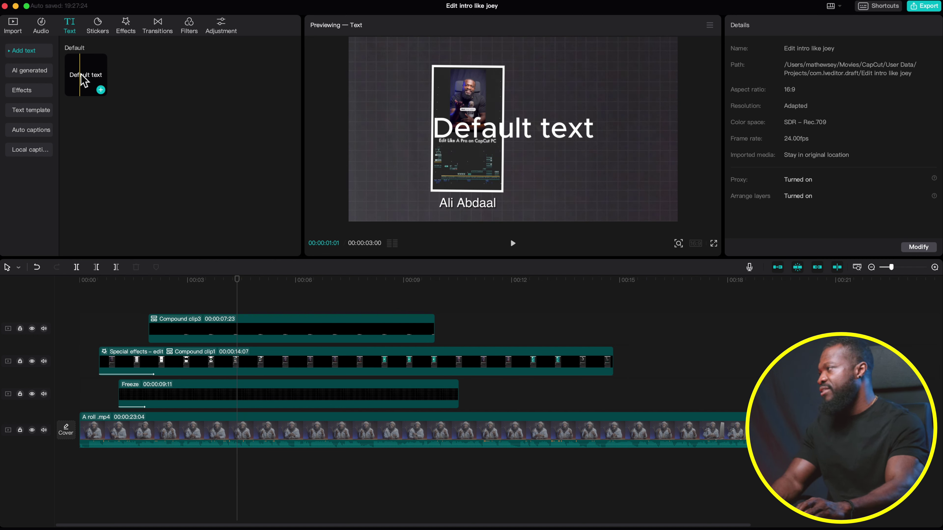
Add a default text clip from about 3 to 10 seconds above the other tracks and place its text beside the reel
drag(85, 80, 186, 315)
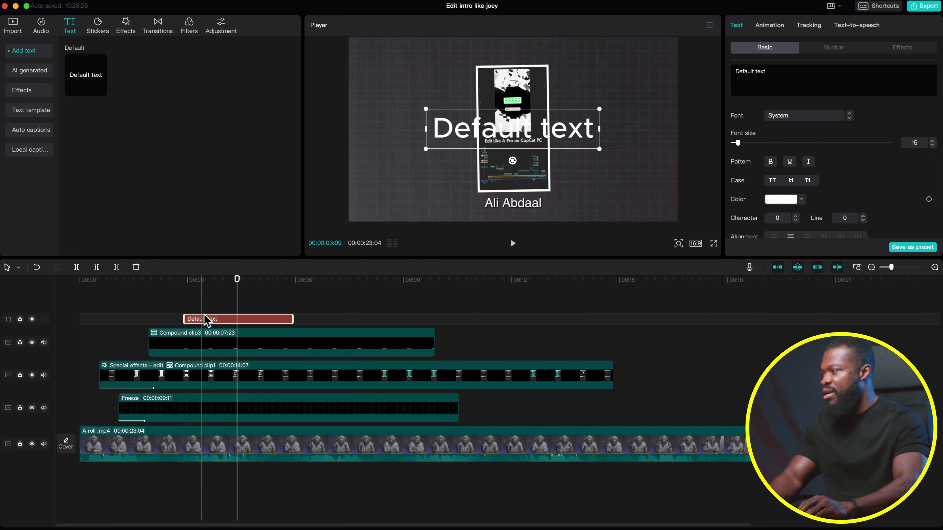
drag(294, 321, 435, 321)
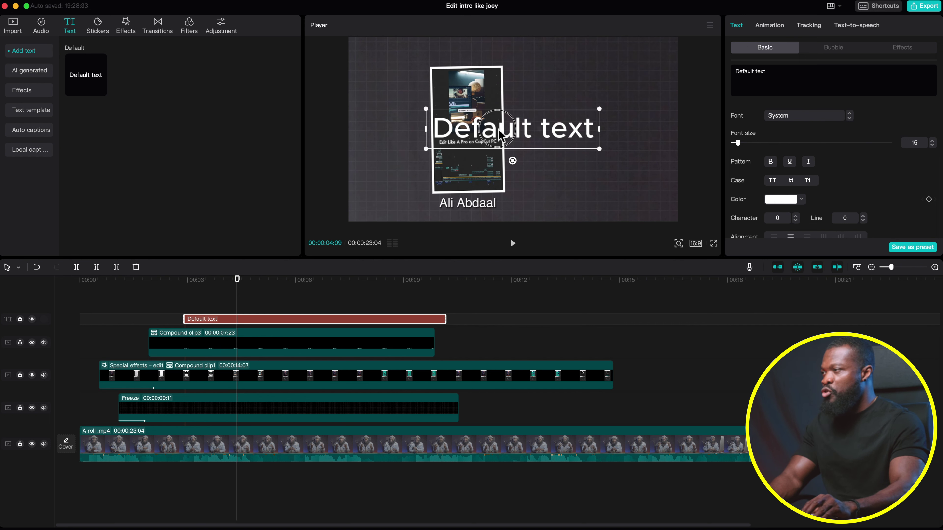
drag(499, 134, 576, 134)
Replace the default text with "CREATED IN CAPCUT" in the Montserrat font at size 8
drag(788, 73, 705, 73)
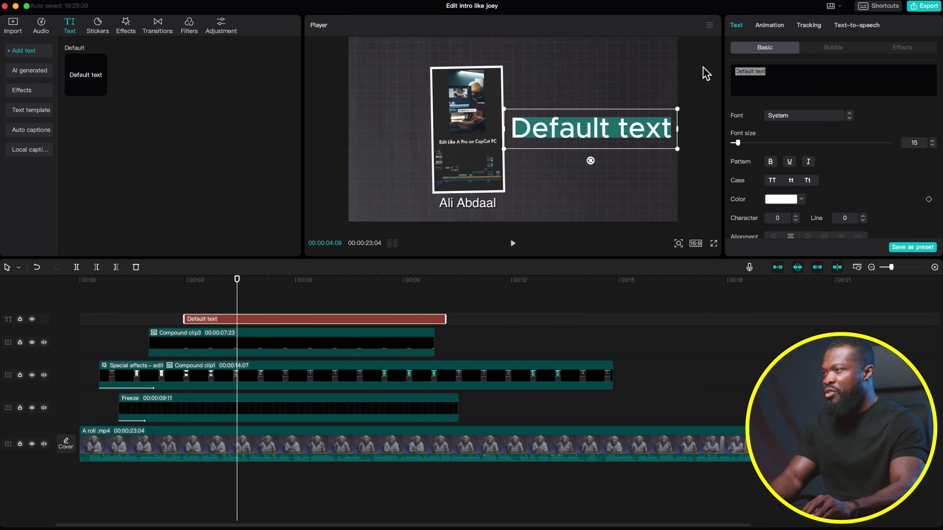
key(BackSpace)
text(CREATED IN CAPCUT)
click(776, 118)
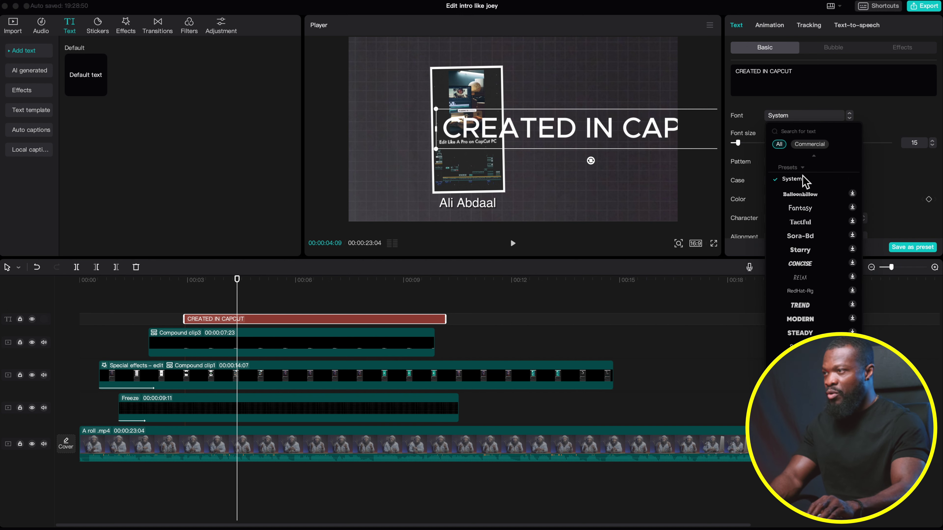
click(798, 186)
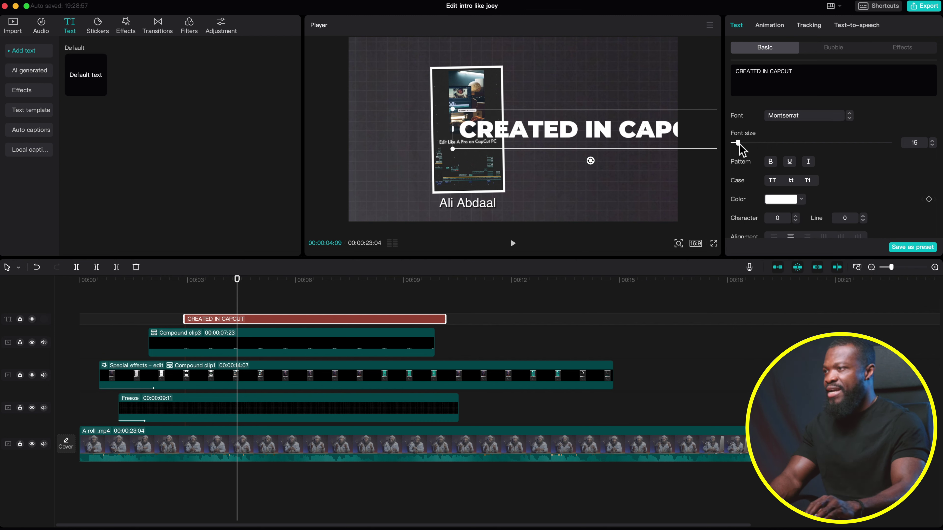
drag(738, 143, 735, 144)
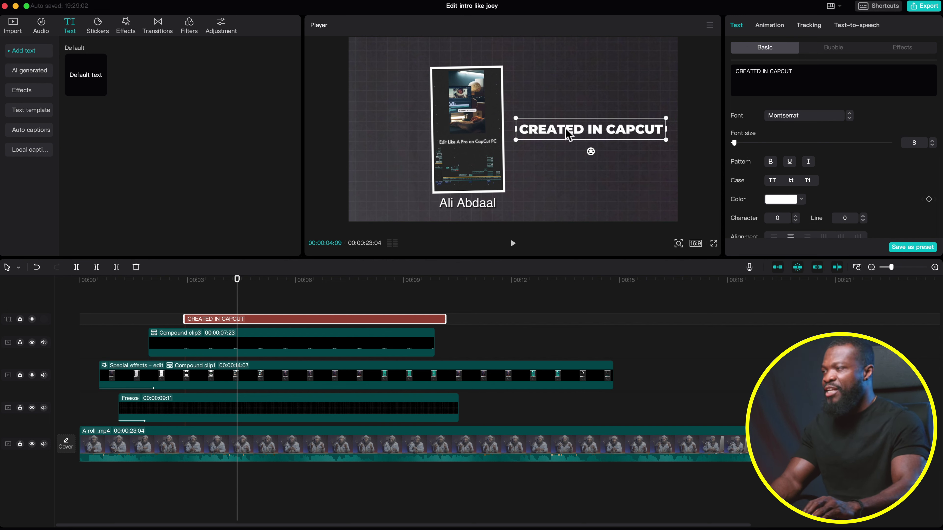
Enable a white glow on the CREATED IN CAPCUT text and lower its intensity to about 24
scroll(744, 187, down, 5)
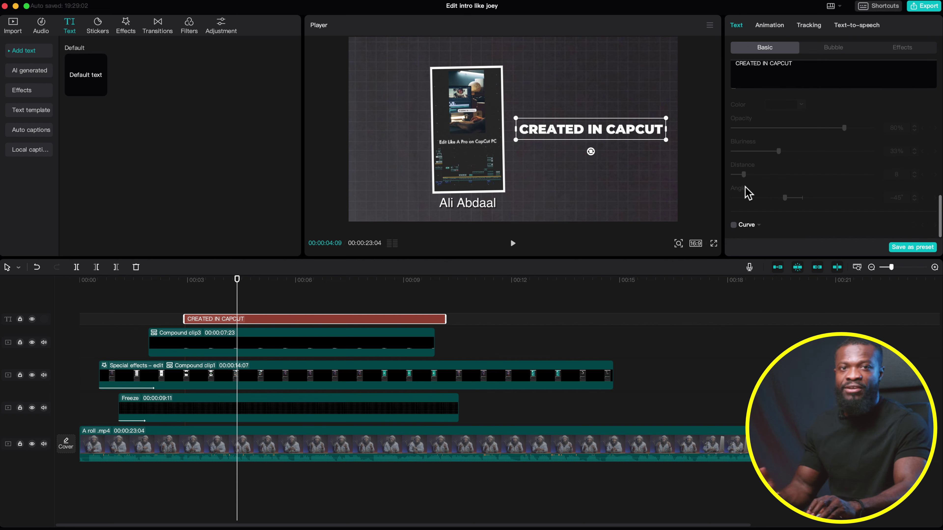
scroll(764, 192, up, 3)
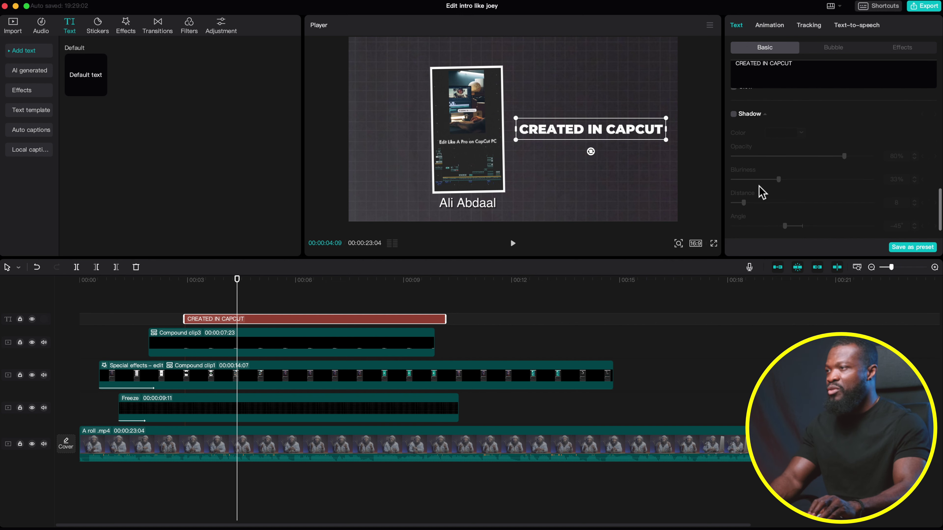
click(739, 153)
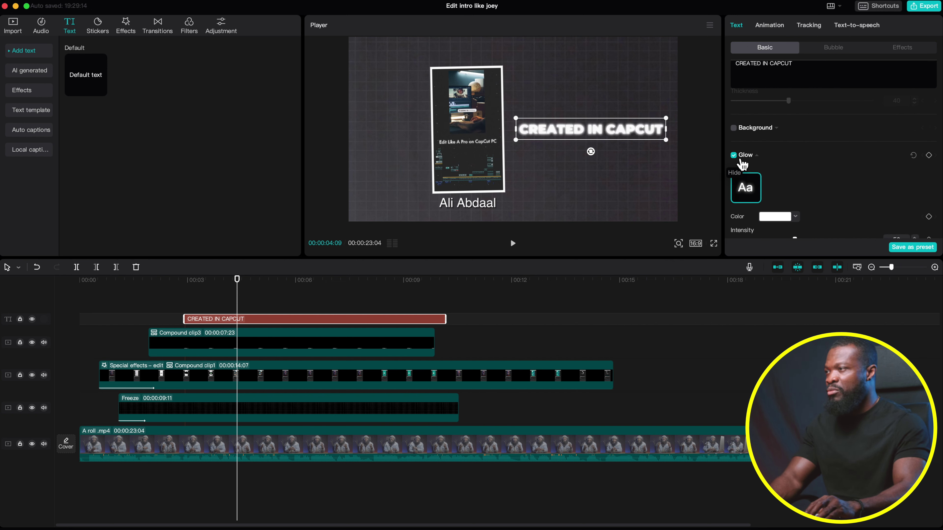
scroll(786, 187, down, 3)
drag(794, 160, 766, 160)
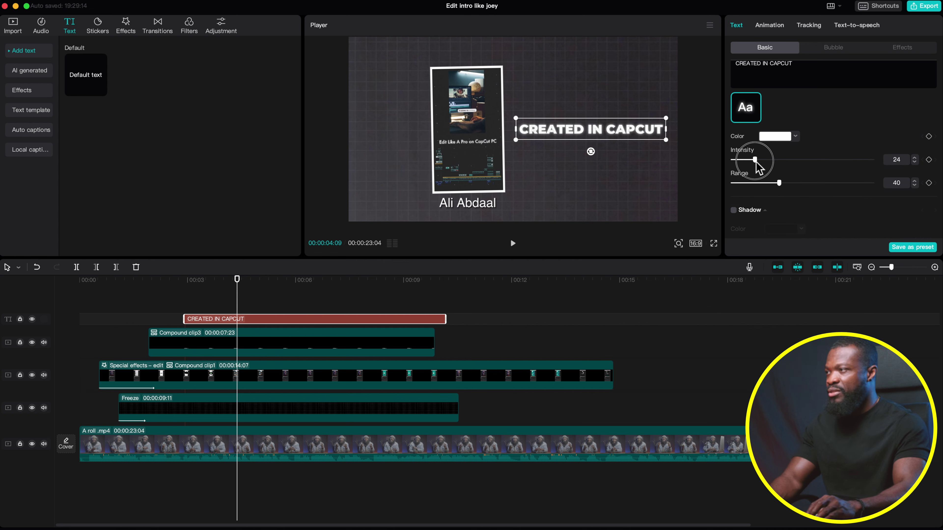
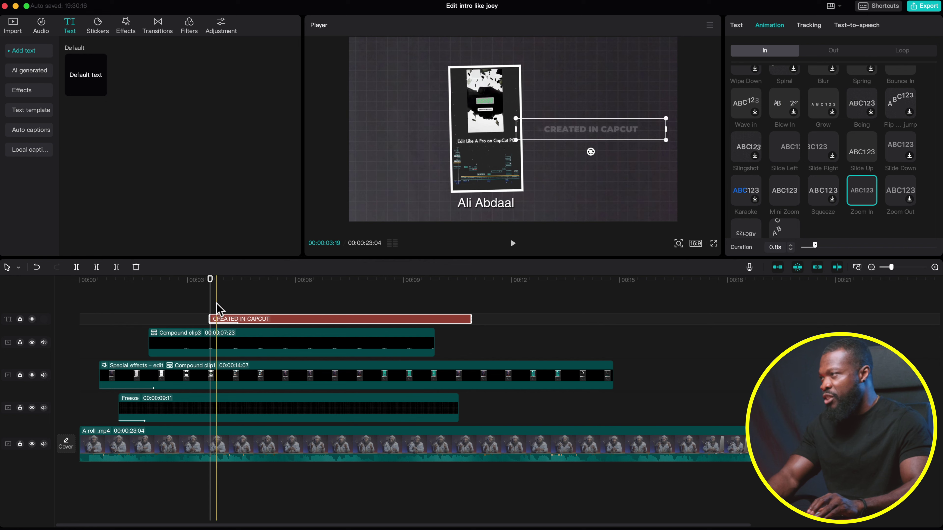
Undo the last shift of the CREATED IN CAPCUT clip and play back its entrance beside the reel
key(super+z)
click(216, 303)
key(space)
click(216, 302)
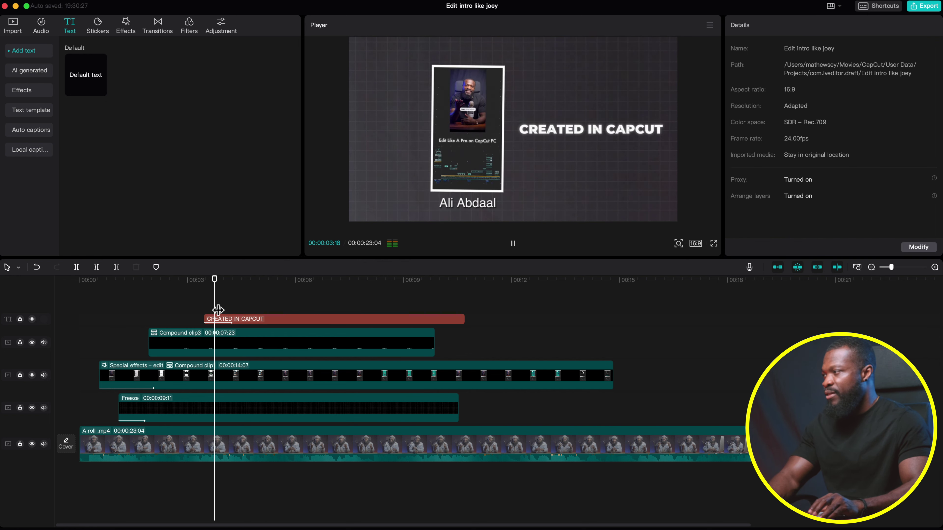
key(space)
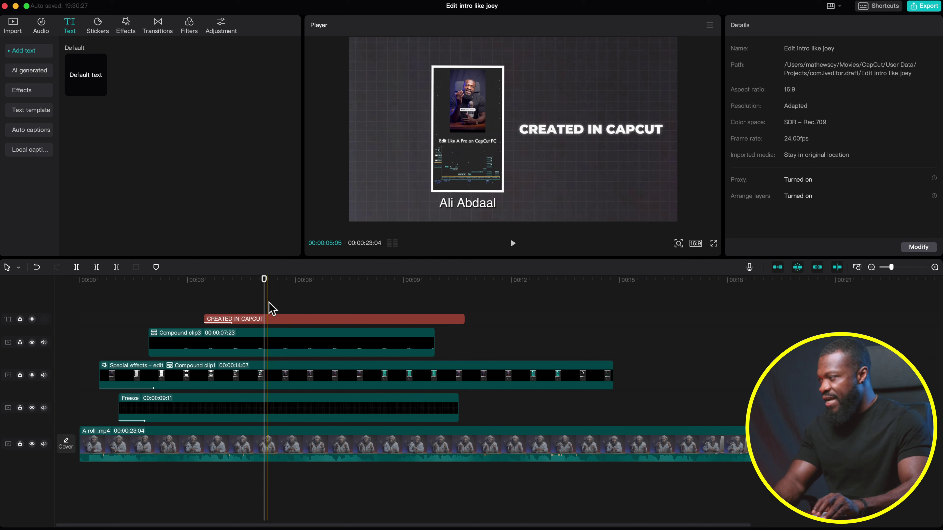
key(space)
key(space)
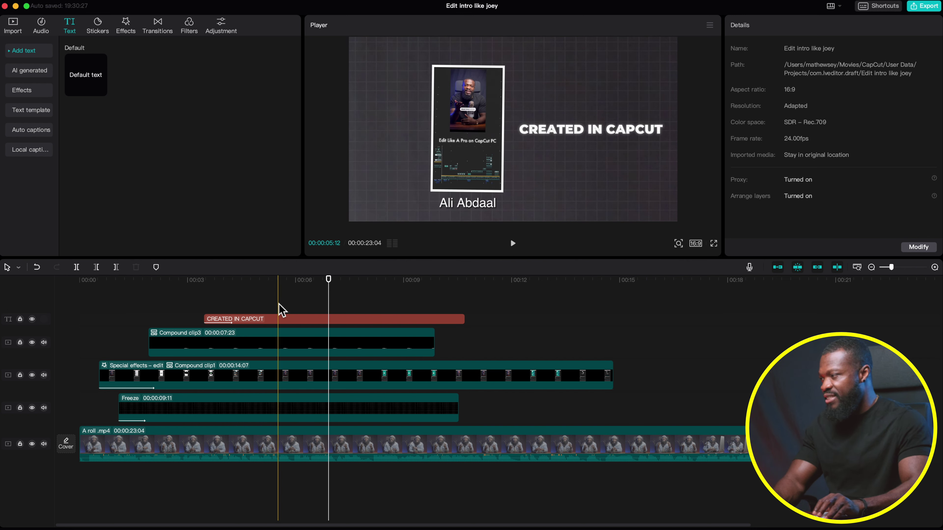
Duplicate the CREATED IN CAPCUT clip onto a track above it, starting at about 00:00:04:19
click(268, 321)
drag(271, 327, 307, 321)
click(264, 305)
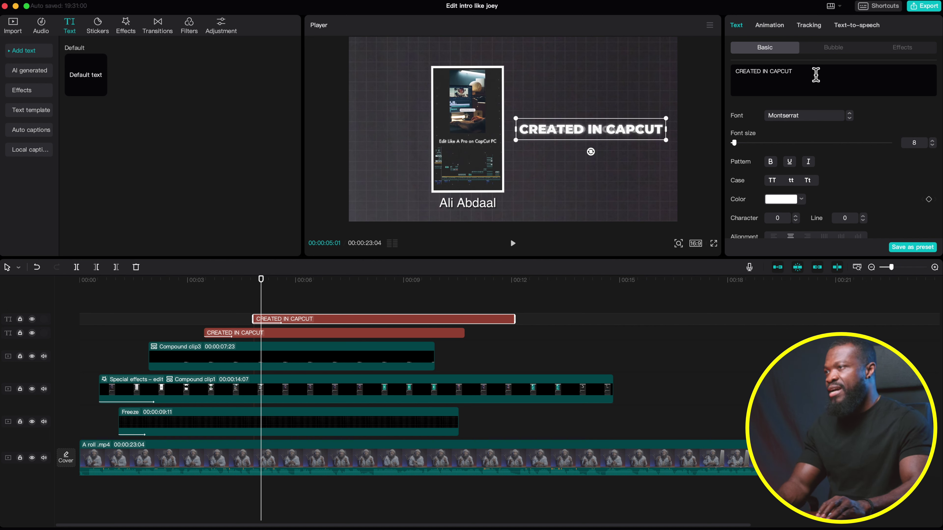
Change the duplicated clip's text to "+2 hours" and place it directly below the CREATED IN CAPCUT line
drag(816, 74, 708, 74)
key(BackSpace)
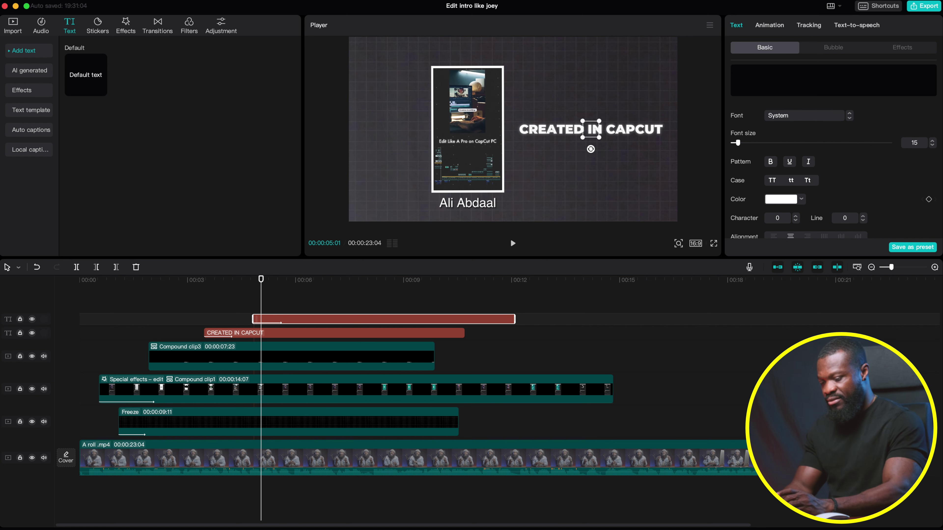
text(+2 hours)
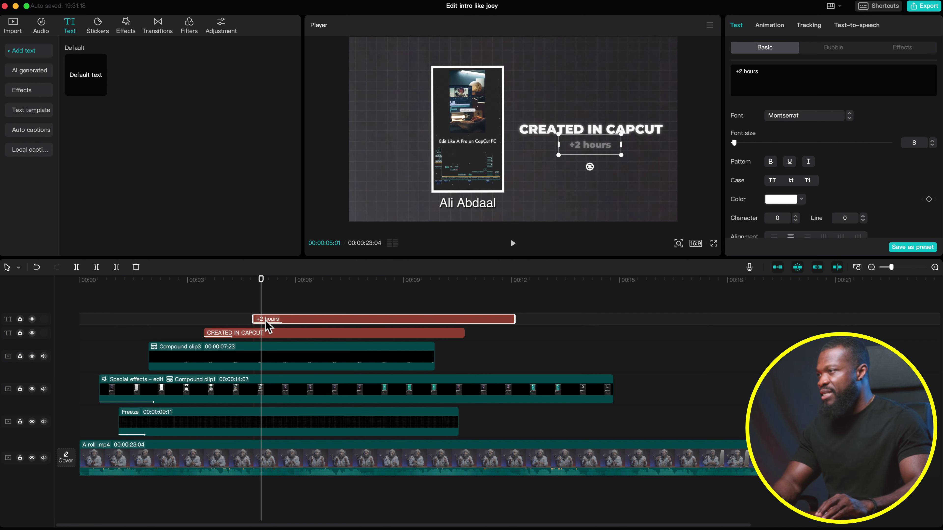
Give the "+2 hours" clip the Slide Up entrance animation and shift the clip to start at about 5 seconds
click(770, 26)
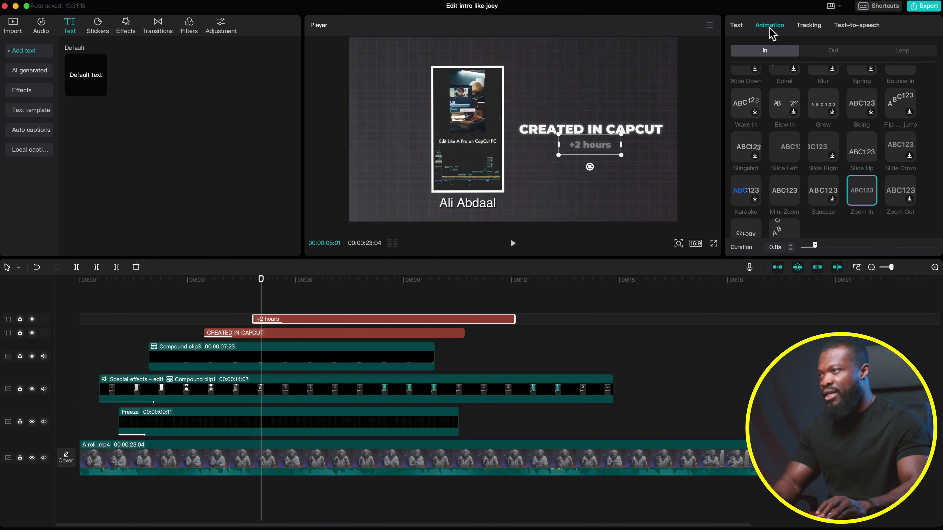
click(861, 150)
click(160, 305)
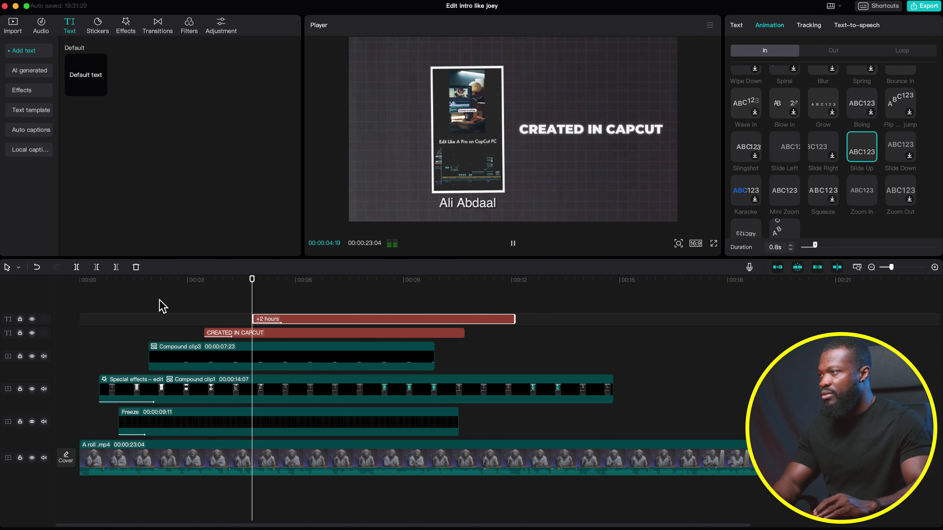
drag(267, 319, 278, 326)
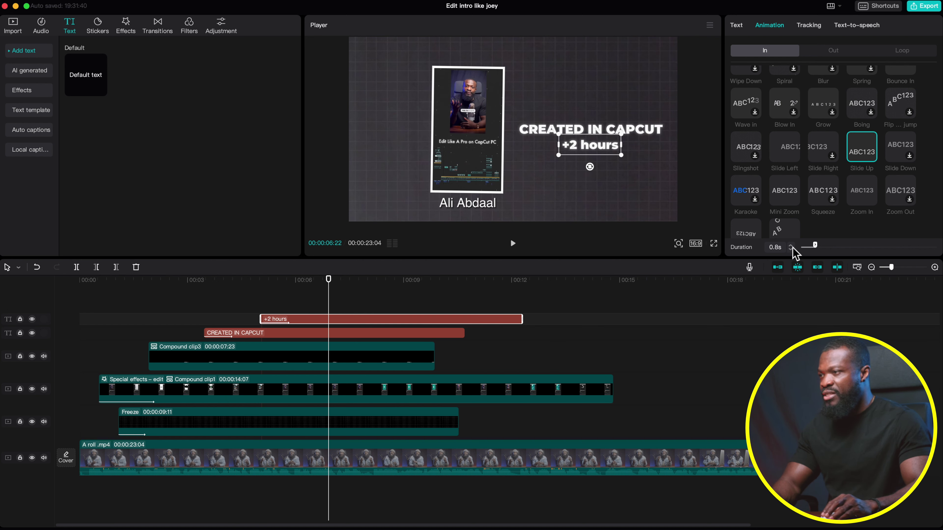
Play back the section around 7 to 8 seconds to check both text lines beside the reel
click(358, 309)
key(space)
click(359, 305)
key(space)
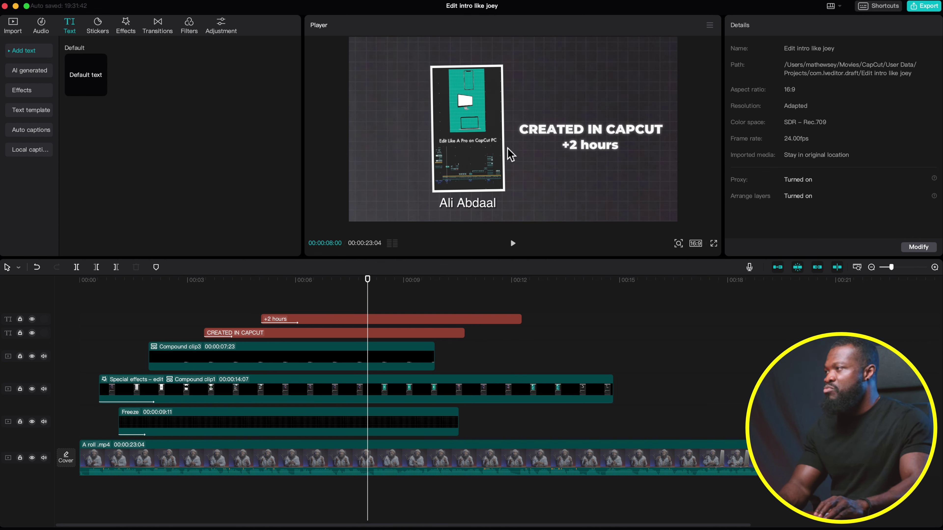
Add a Transform keyframe to the A roll clip at about 00:00:07:20
click(371, 465)
click(350, 283)
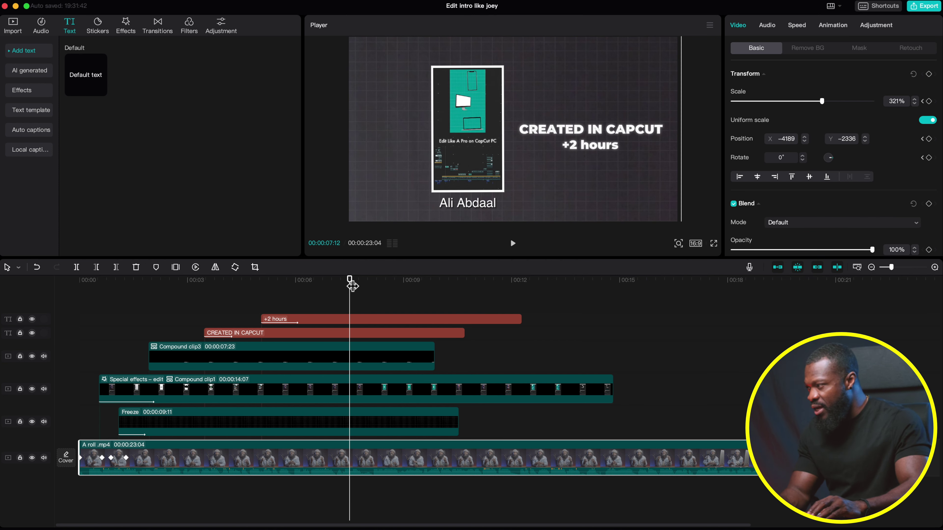
drag(352, 285, 393, 283)
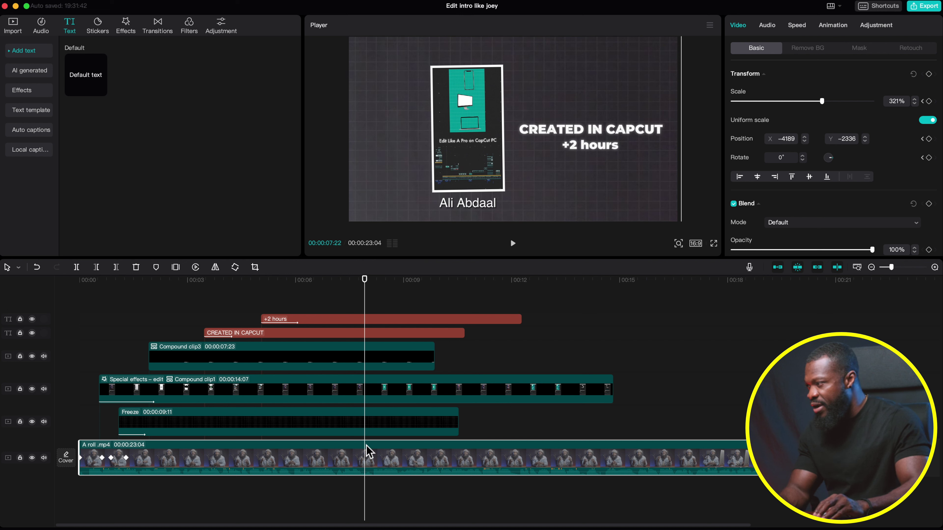
click(363, 291)
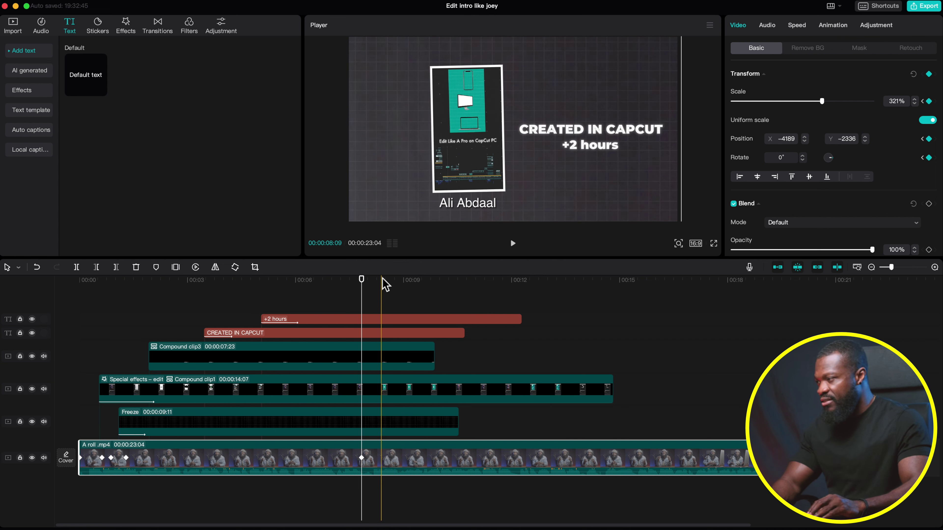
Add a second A roll keyframe at 00:00:08:16 with scale 335% and position X 4225, Y -2503
drag(377, 284, 392, 284)
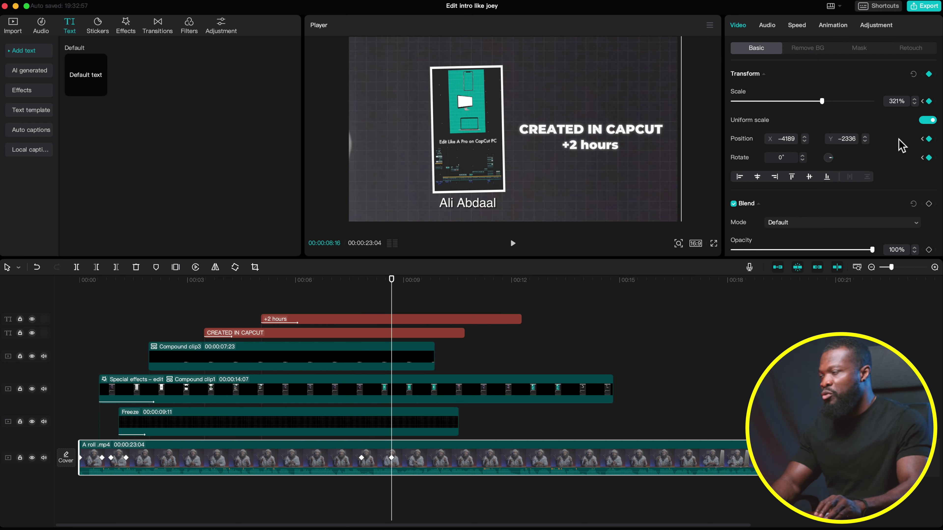
drag(386, 114, 699, 113)
drag(548, 95, 827, 102)
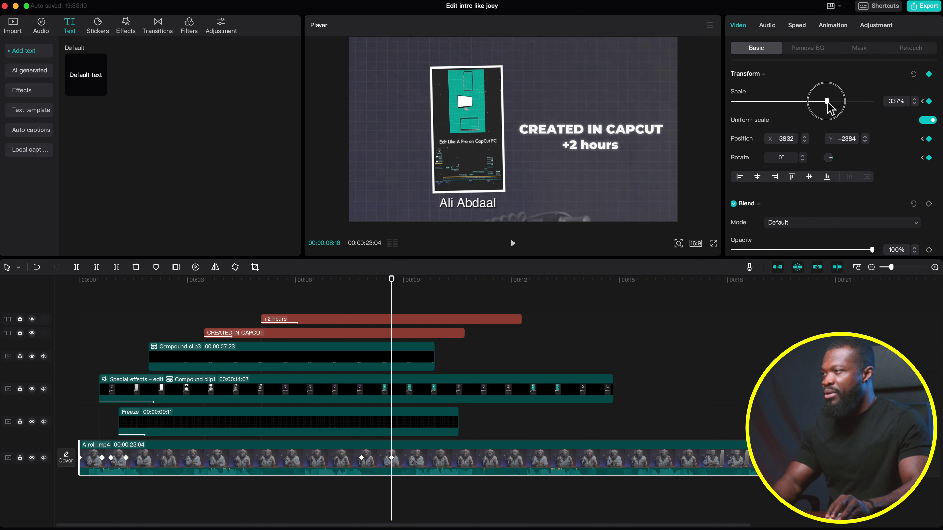
drag(649, 86, 653, 92)
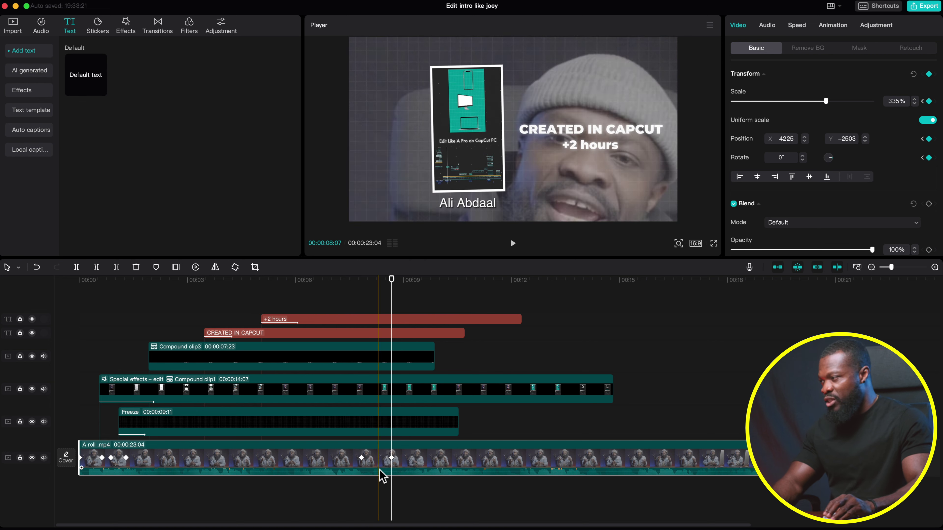
Show the A roll's keyframe graphs and apply the Ease In 2 graph to the Scale keyframe at 00:00:08:16
click(417, 498)
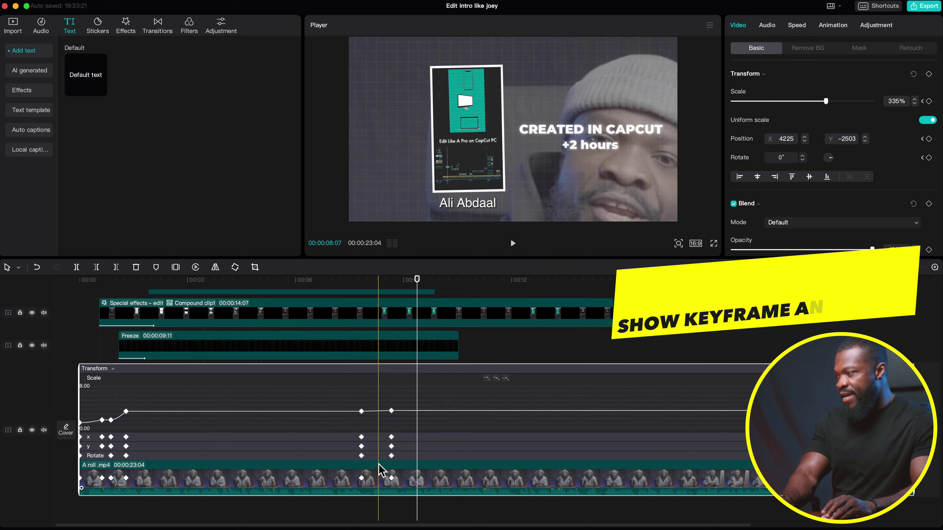
key(alt+k)
click(391, 411)
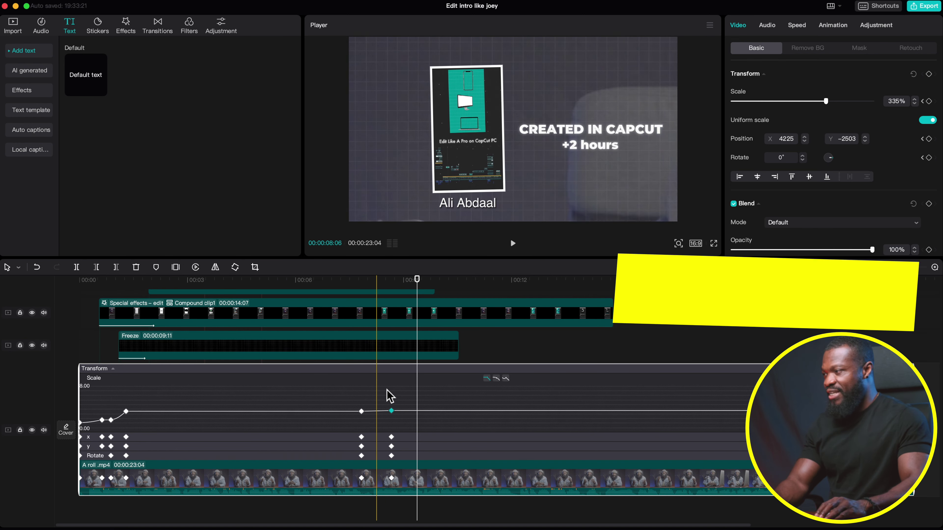
right_click(395, 414)
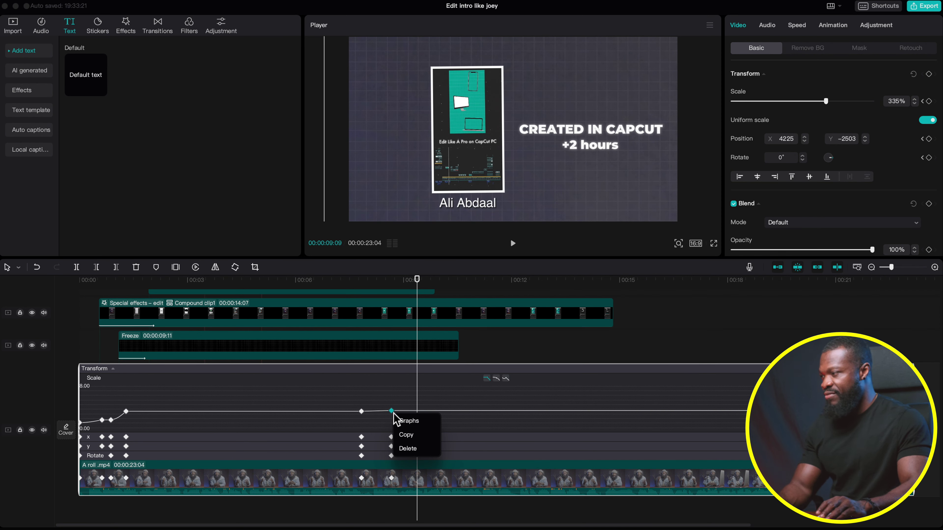
click(407, 423)
click(496, 460)
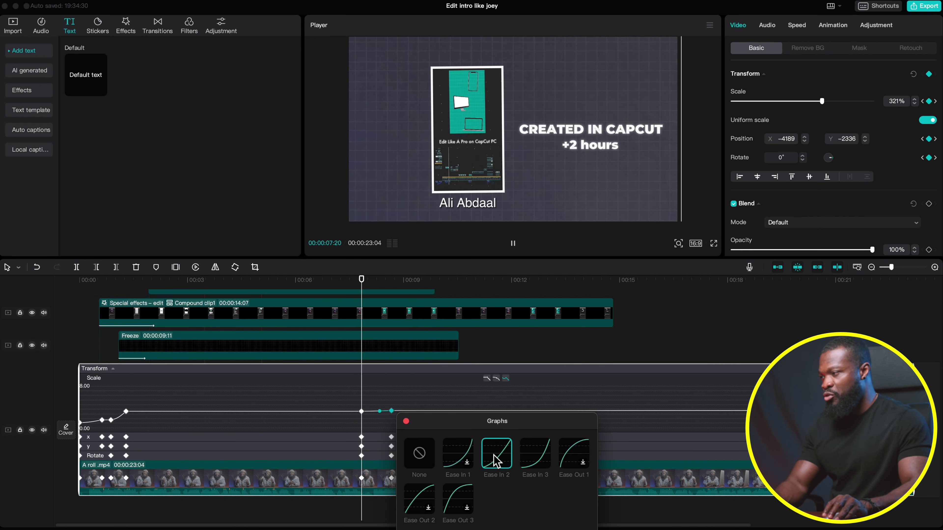
Apply the Ease In 2 graph to the A roll's Rotate keyframe at 00:00:08:16 and hide the keyframe graphs
click(390, 410)
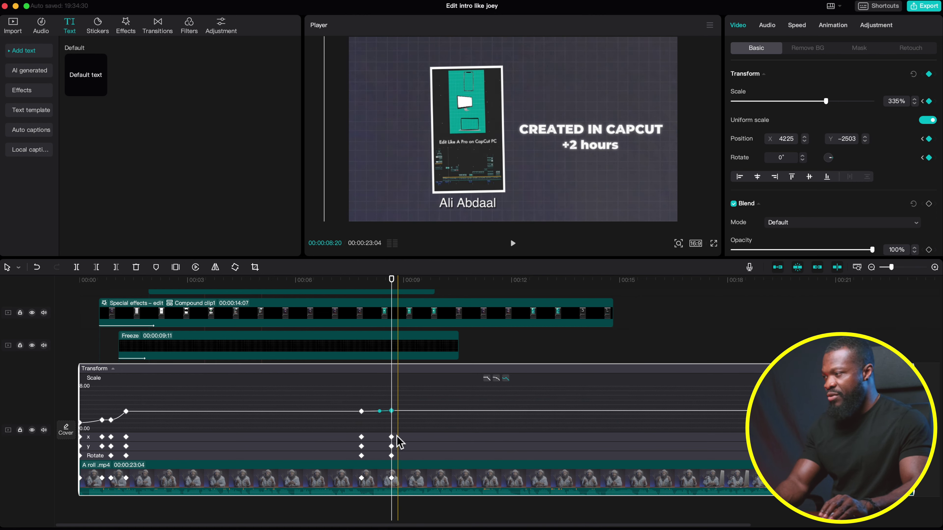
right_click(391, 456)
click(401, 467)
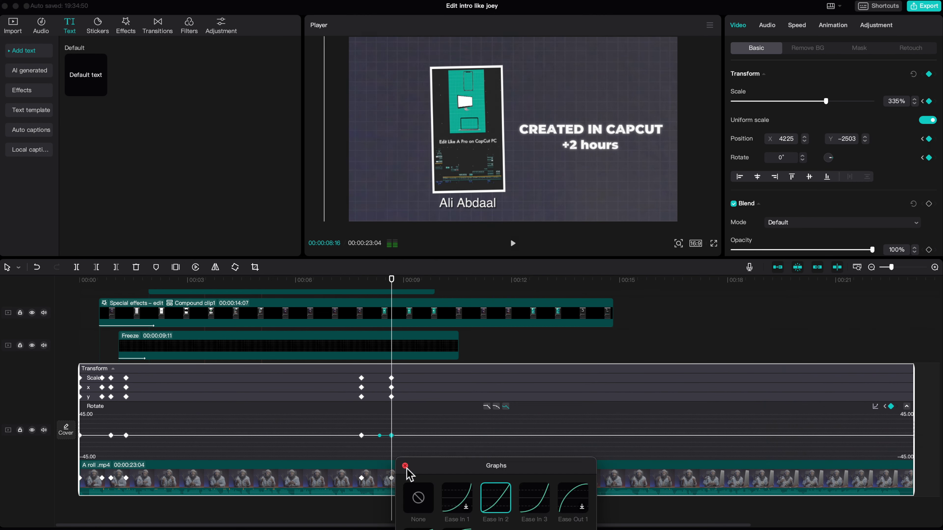
click(411, 482)
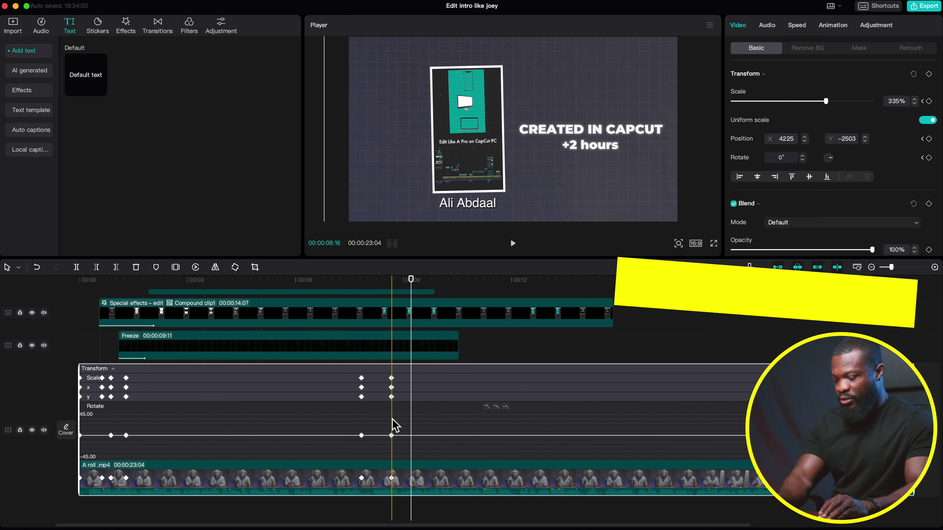
key(alt+k)
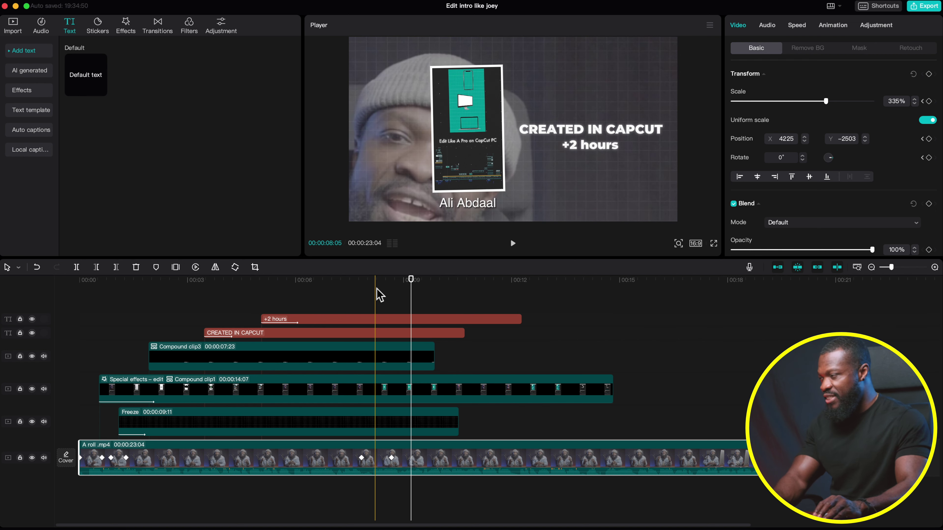
Trim the end of the Freeze grid clip so that its duration is 00:00:07:03
click(364, 289)
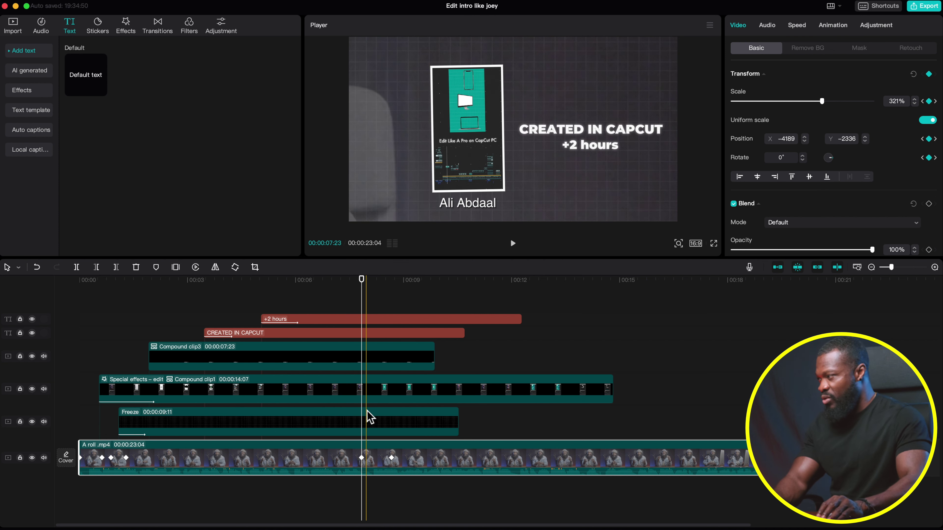
click(354, 425)
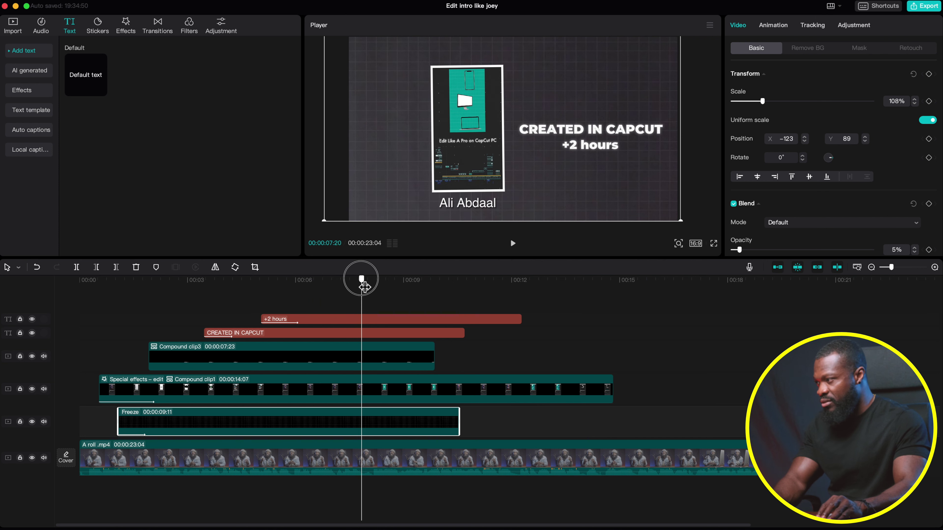
drag(362, 286, 367, 286)
click(368, 459)
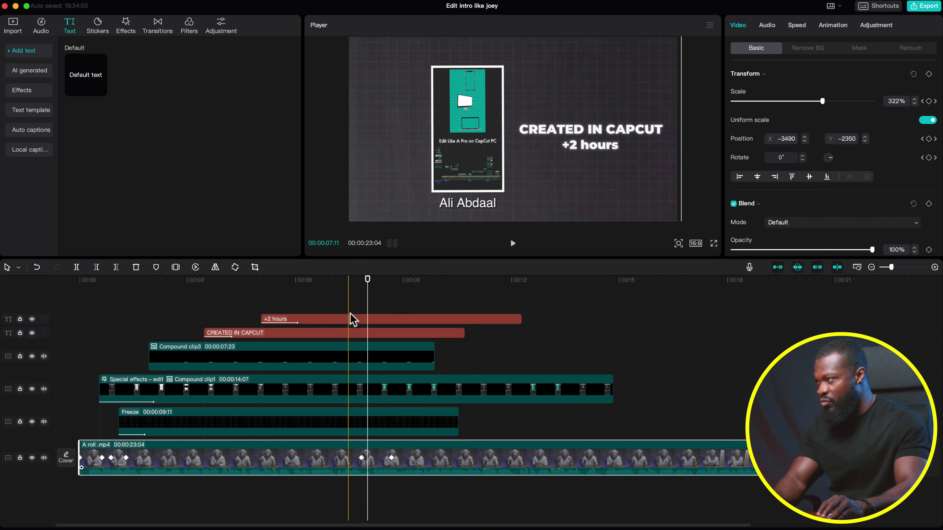
drag(459, 422, 373, 419)
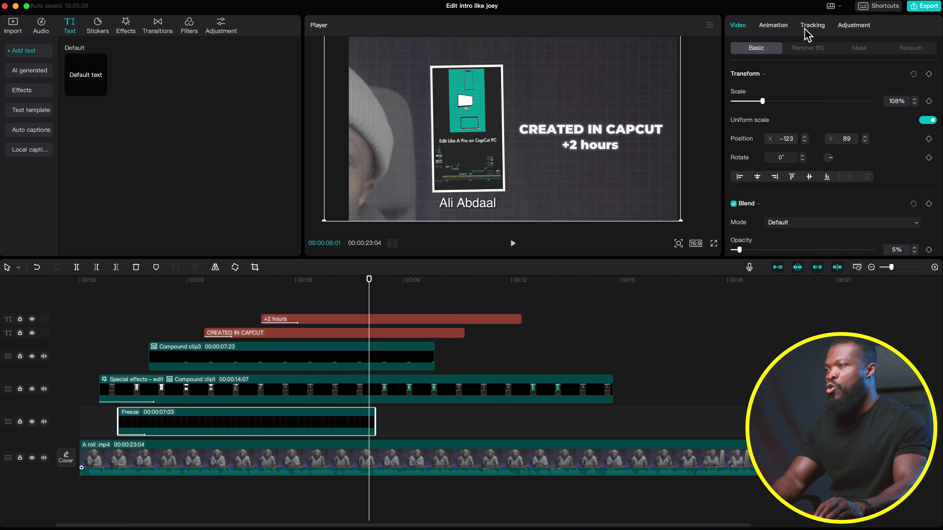
Apply a 0.6 s Fade Out exit animation to the Freeze clip and extend its duration to 00:00:07:05
click(774, 26)
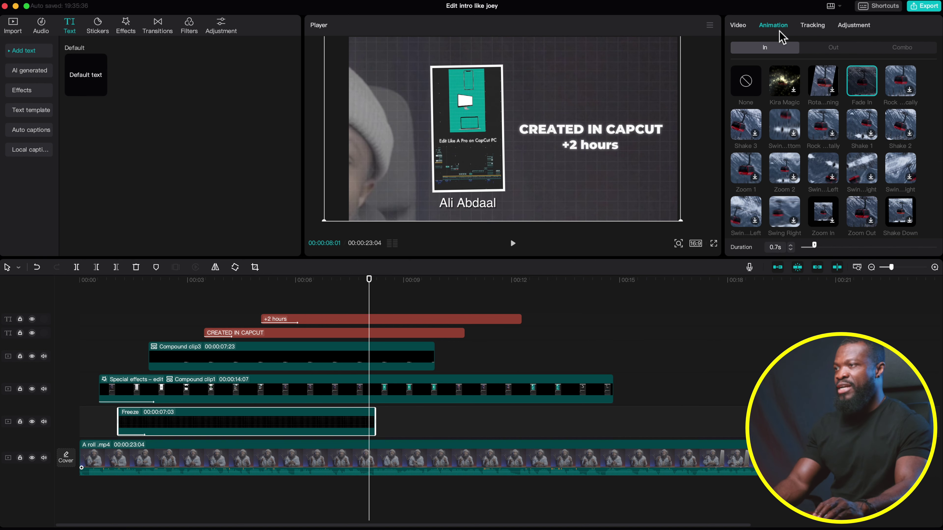
click(831, 48)
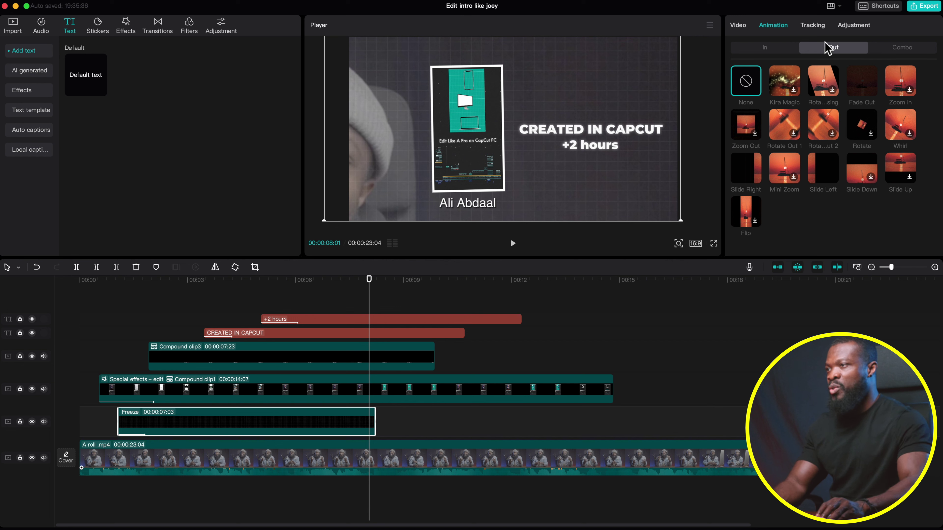
click(864, 90)
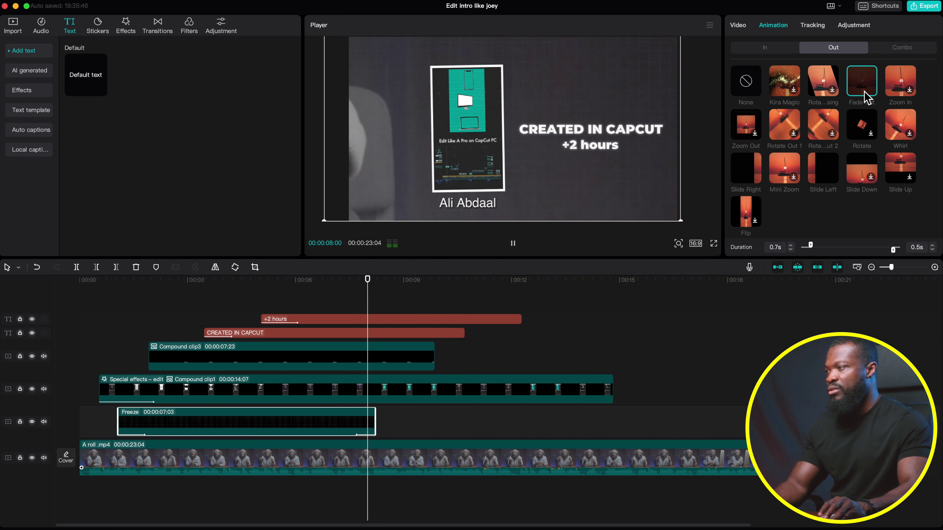
click(932, 246)
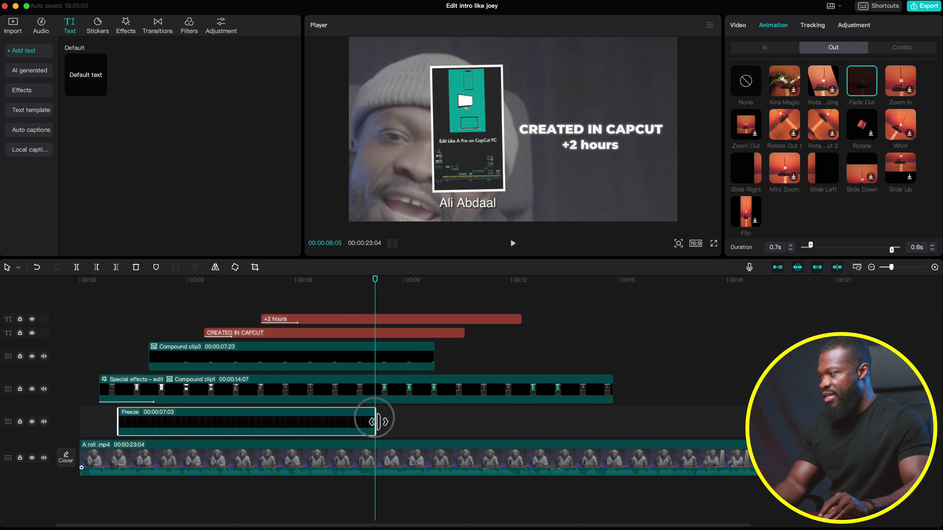
drag(375, 421, 372, 404)
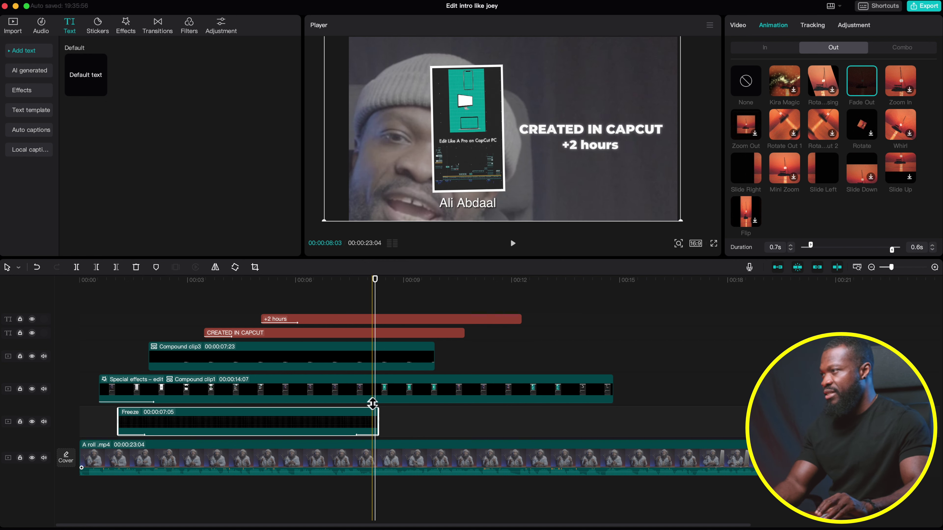
Trim the end of Compound clip1 to a duration of 00:00:08:04 and give it a 1.5 s Slide Right exit animation
click(385, 400)
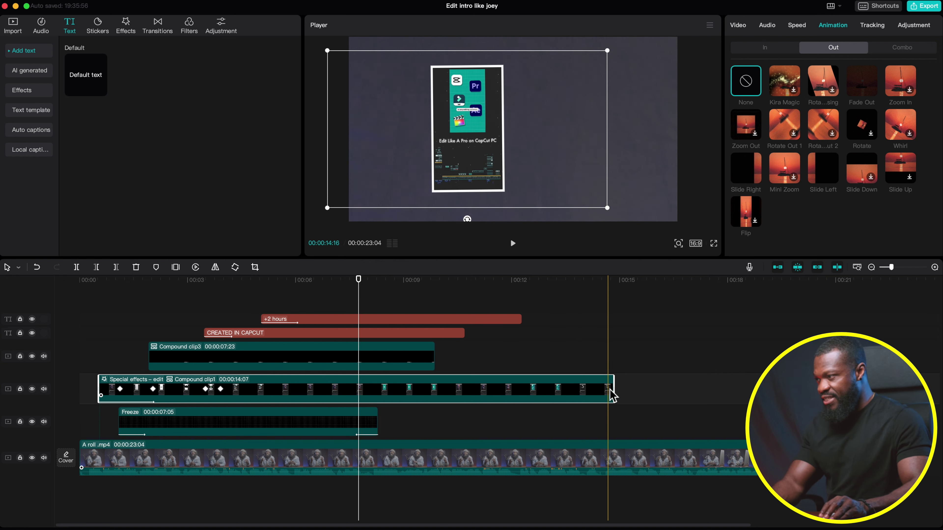
drag(611, 396, 394, 389)
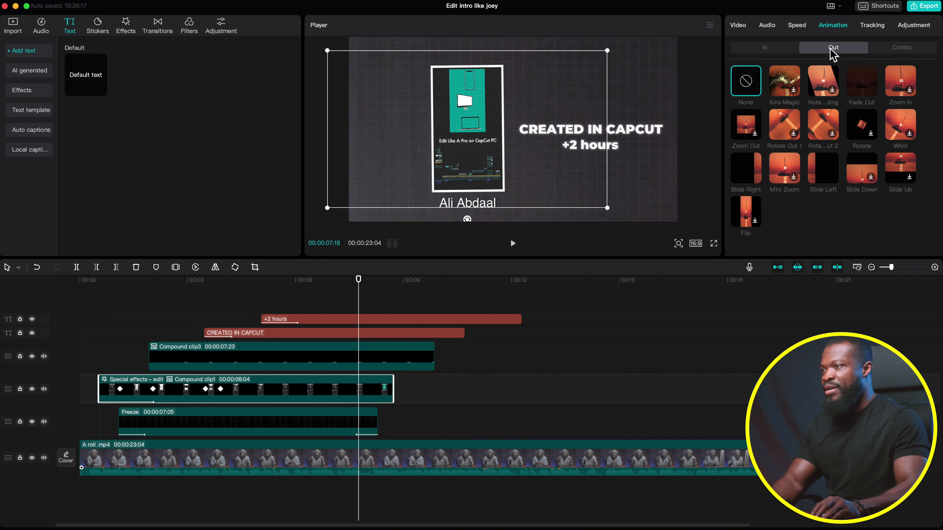
click(747, 167)
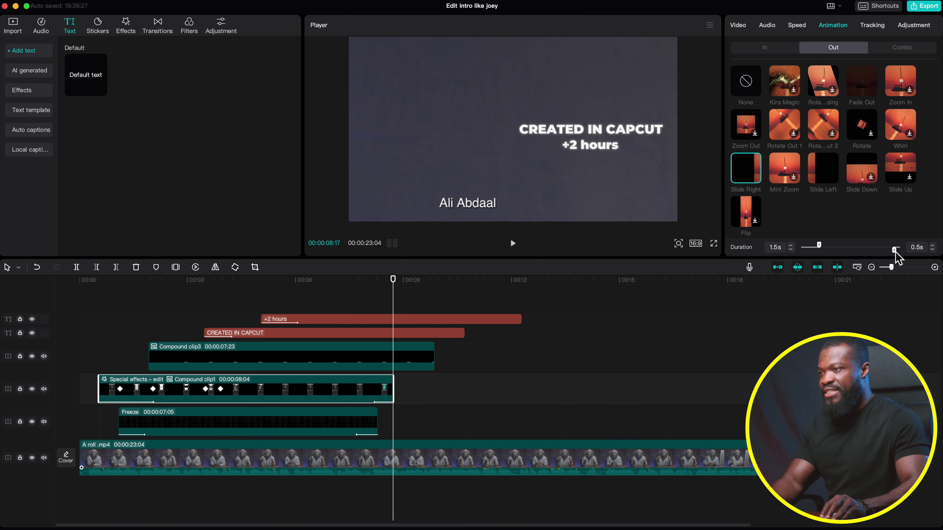
click(932, 246)
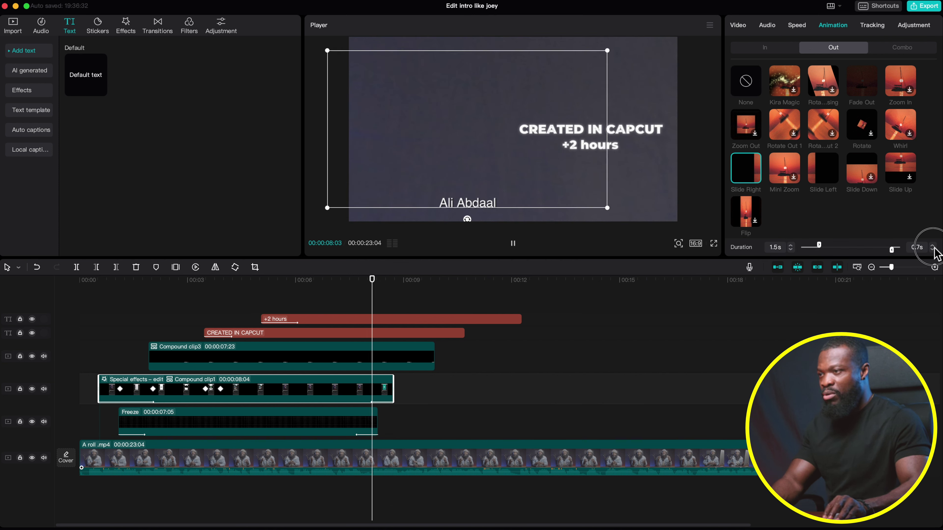
click(933, 246)
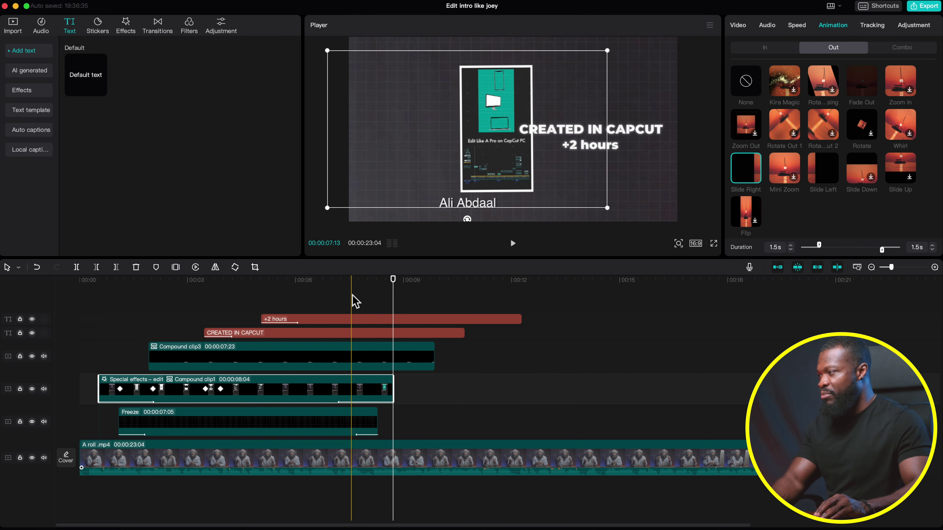
Extend Compound clip1 to a duration of 00:00:08:08 and play back its slide-out
drag(389, 389, 396, 389)
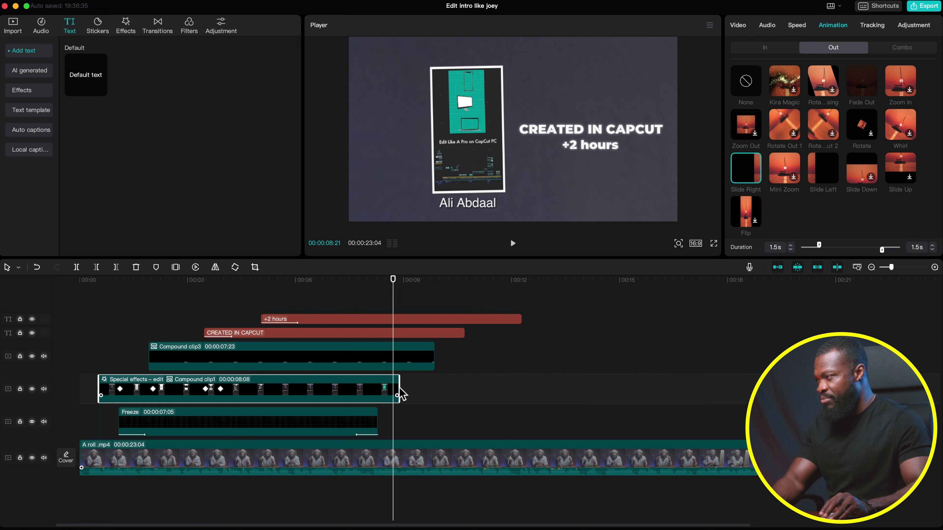
click(326, 286)
key(space)
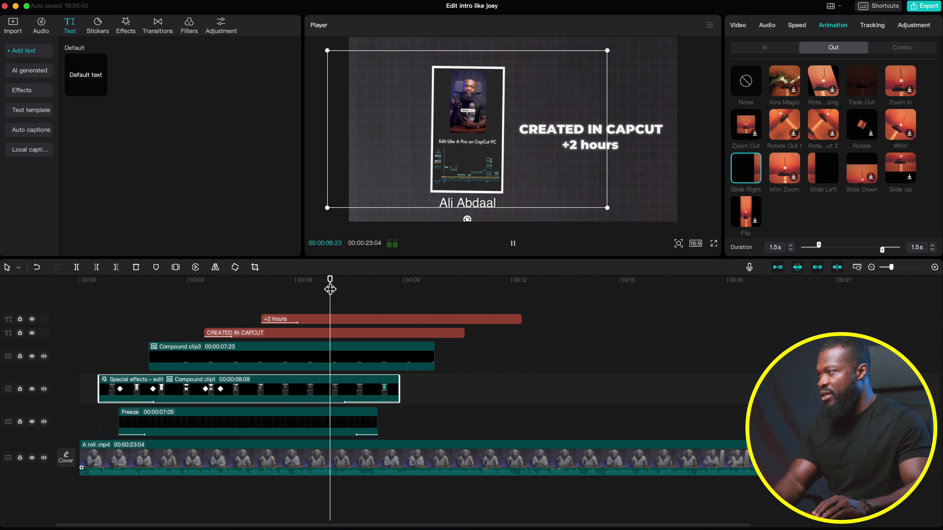
key(space)
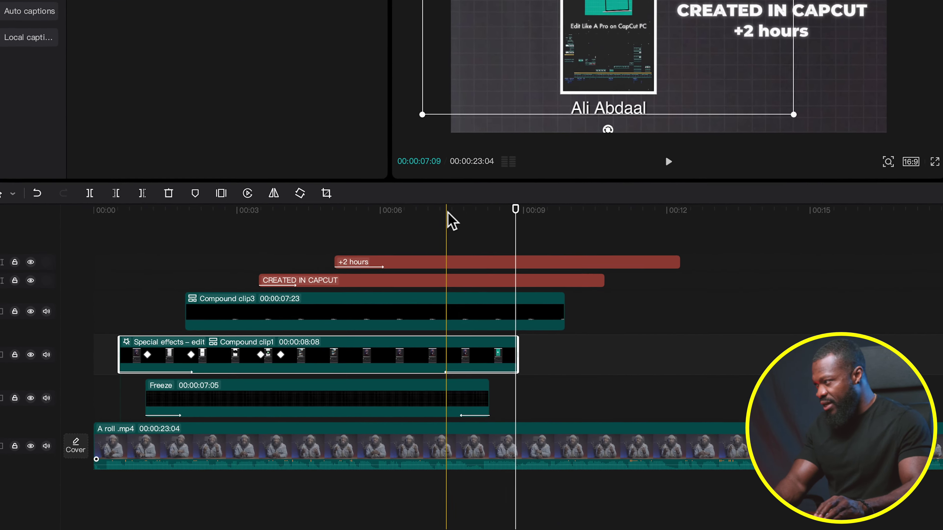
Keyframe Compound clip1's opacity at 100% at 00:00:07:08 and 0% at 00:00:07:22, and play back the fade
click(447, 213)
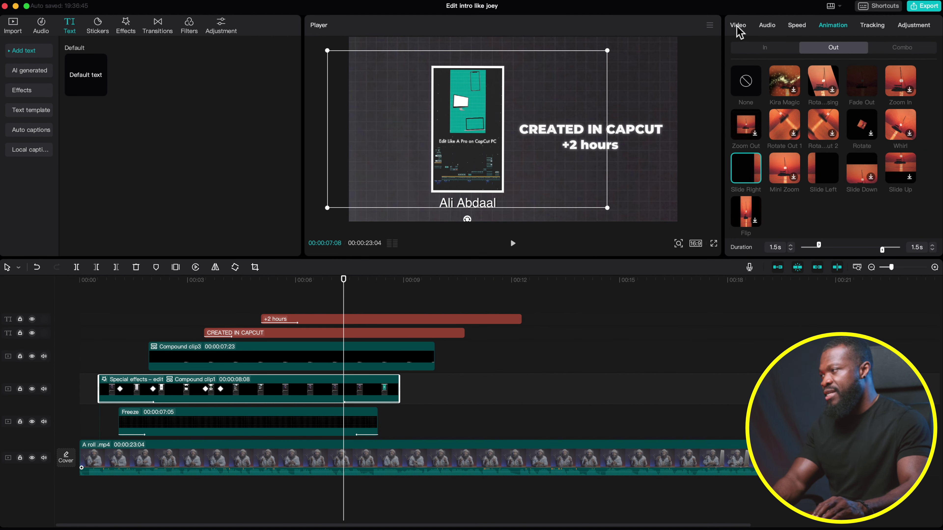
click(738, 26)
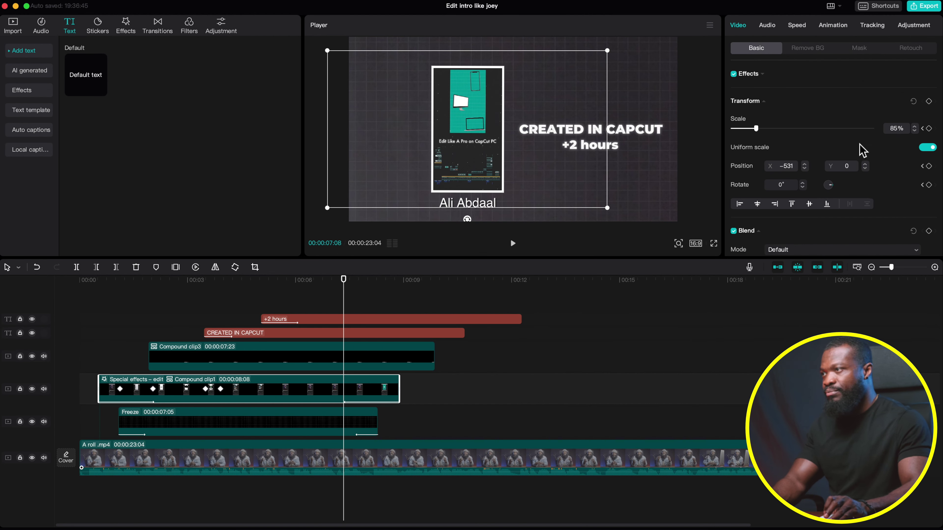
scroll(854, 163, down, 5)
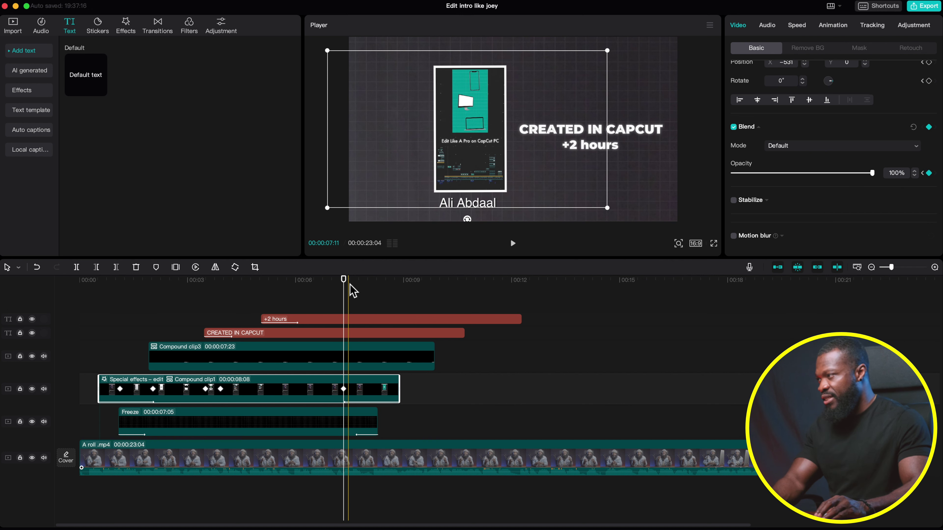
click(364, 287)
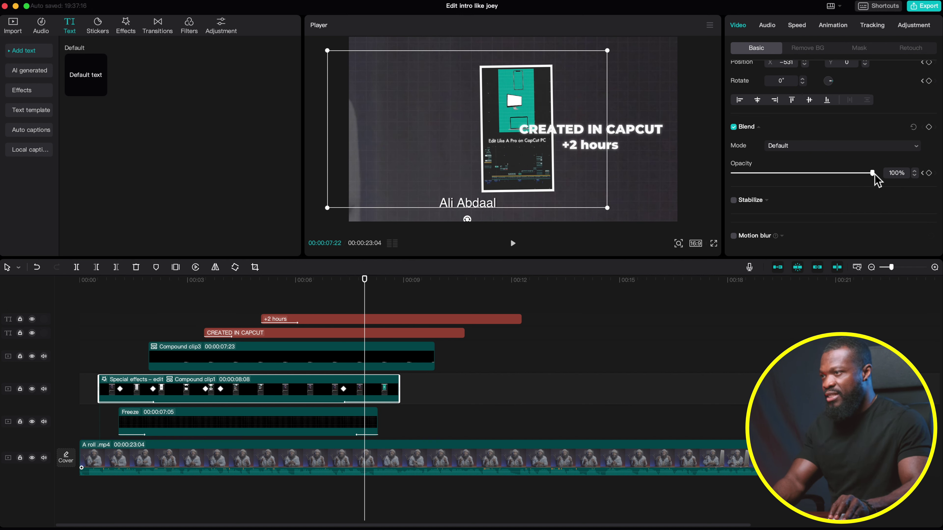
drag(871, 173, 727, 174)
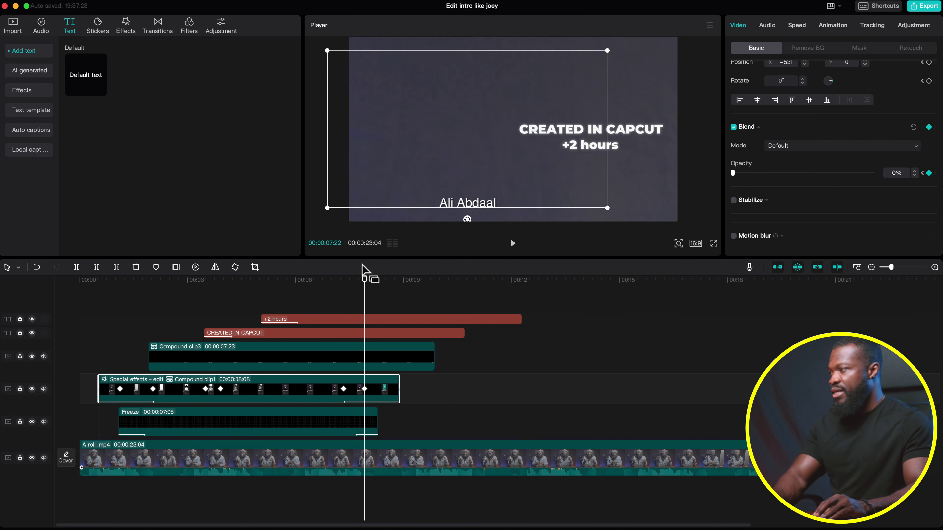
key(space)
click(338, 288)
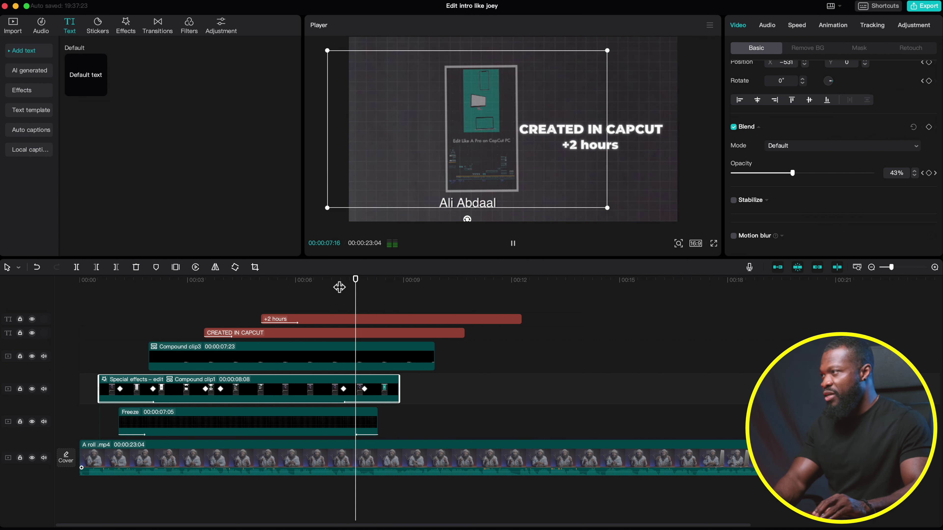
key(space)
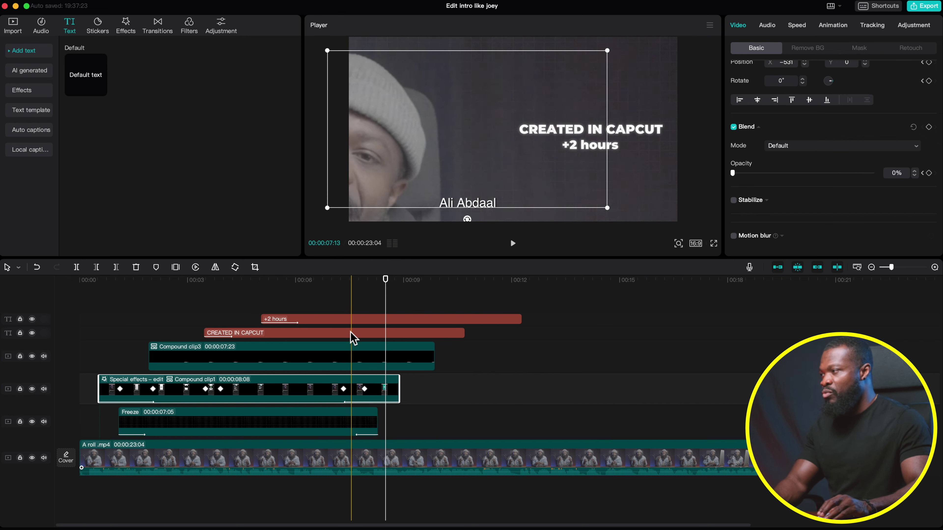
Trim Compound clip3 to end with Compound clip1 and apply a Slide Right exit animation as long as that clip's
click(431, 358)
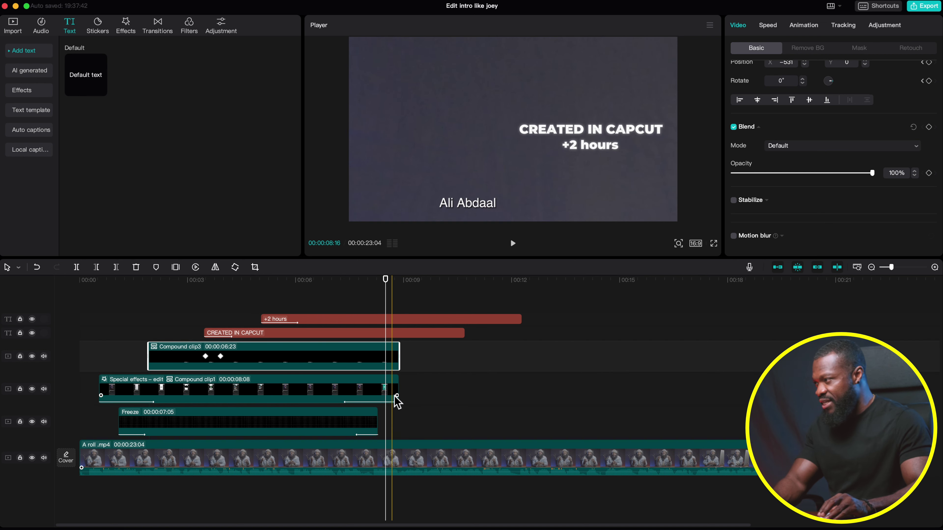
drag(401, 359, 399, 359)
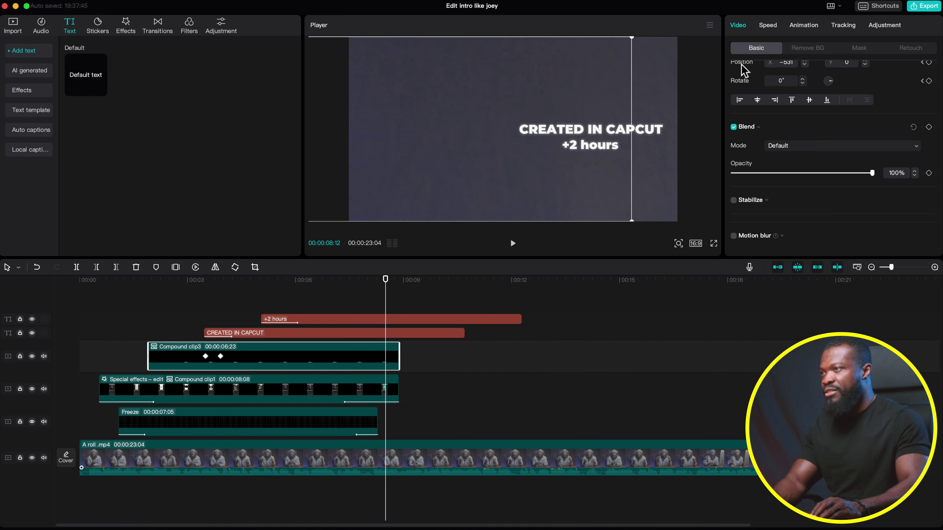
click(805, 26)
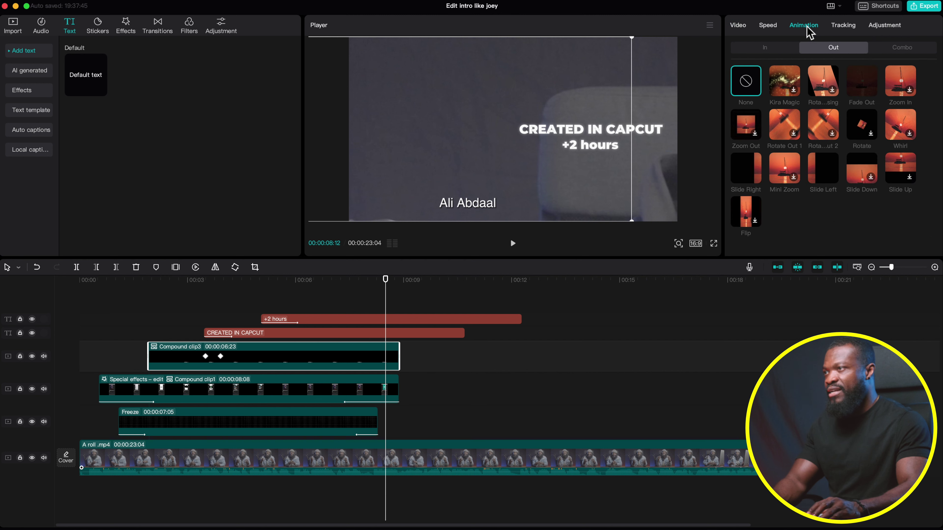
click(753, 178)
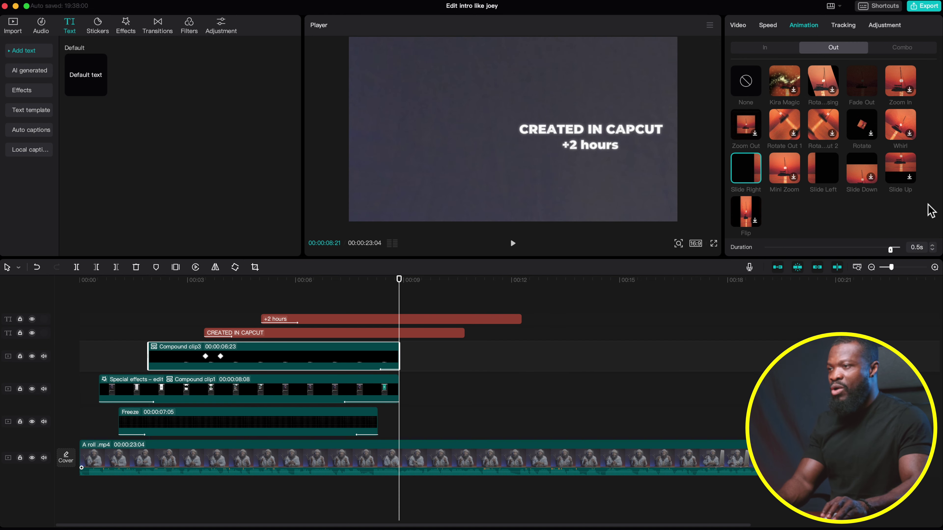
click(934, 247)
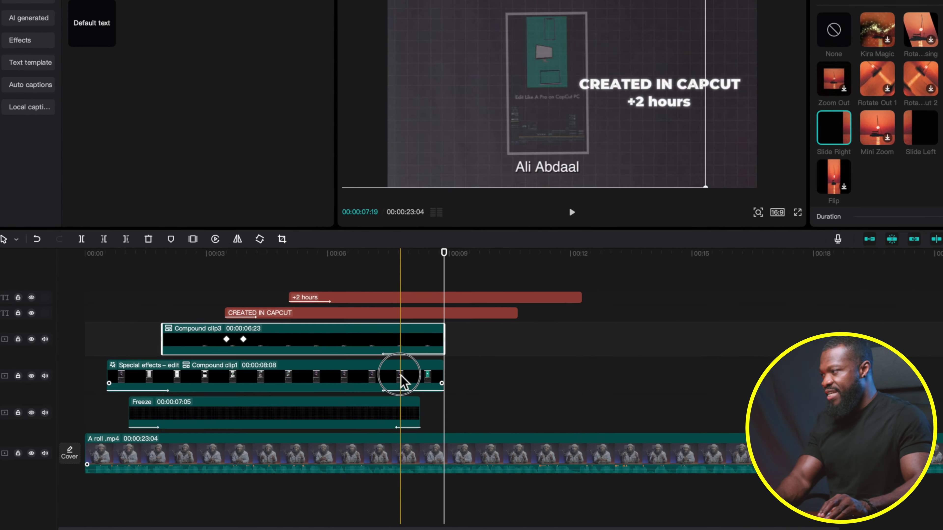
Copy Compound clip1's two fade-out opacity keyframes and paste them onto Compound clip3 at 00:00:07:08
click(400, 375)
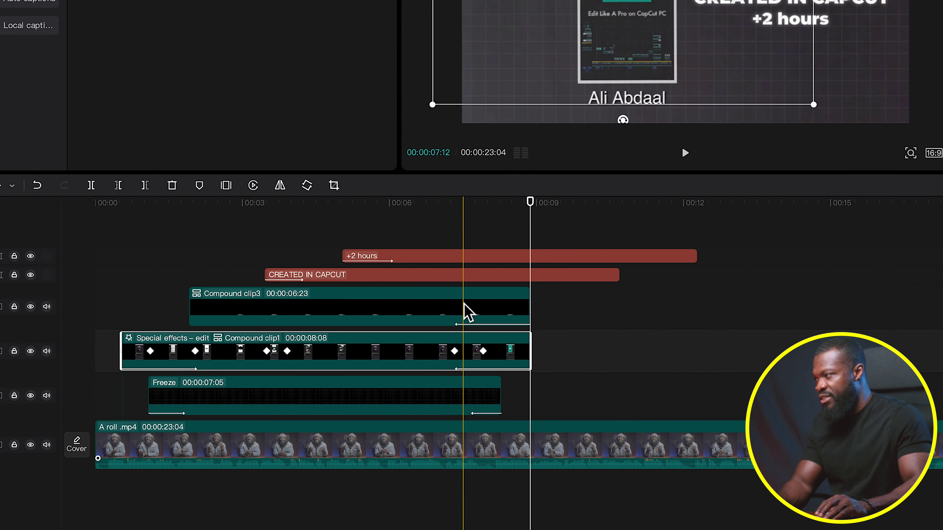
click(455, 205)
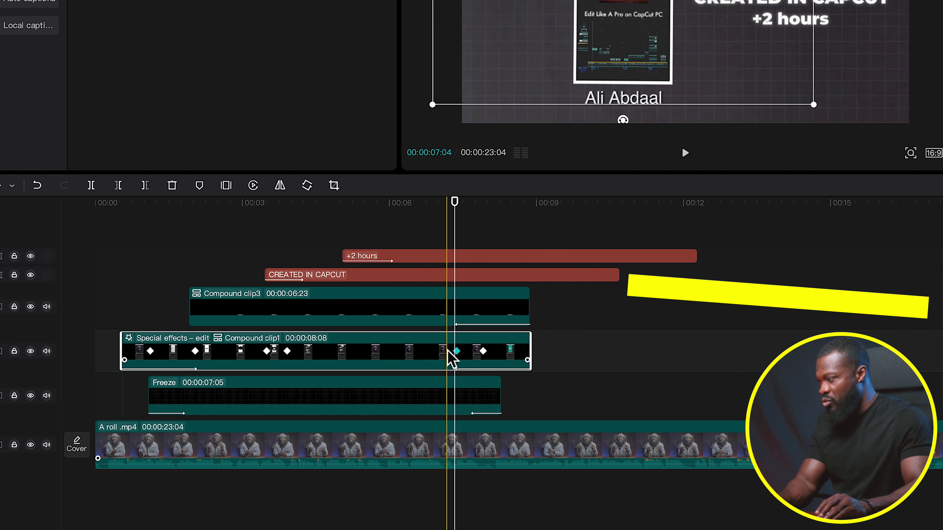
key(ctrl+z)
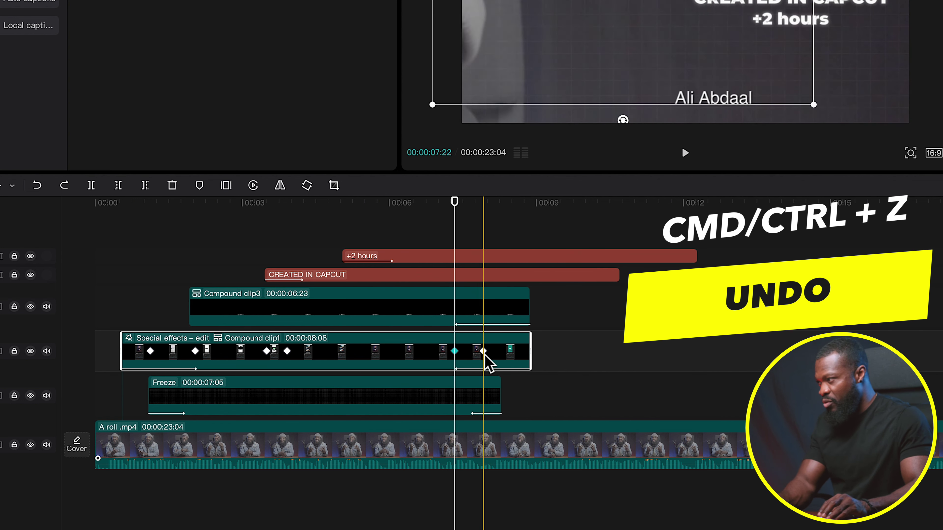
click(484, 355)
key(ctrl+shift+z)
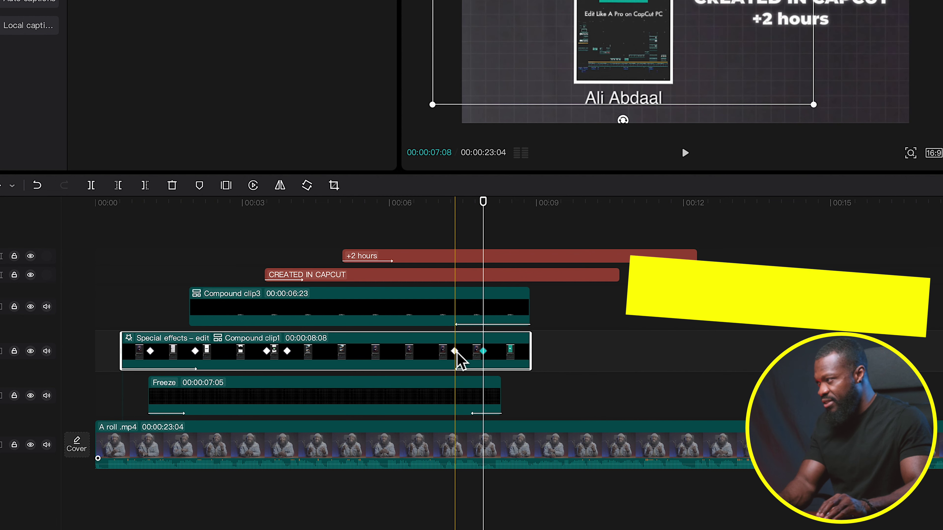
click(455, 351)
key(ctrl+c)
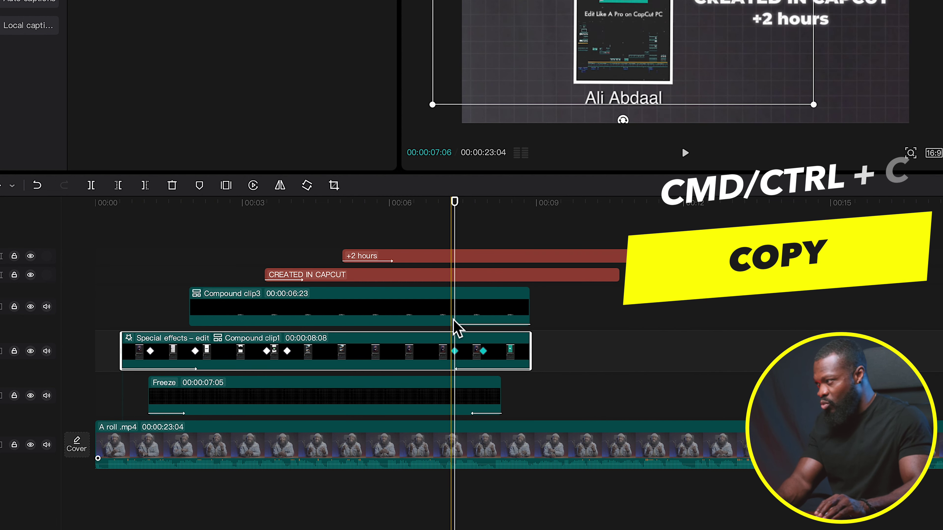
click(456, 311)
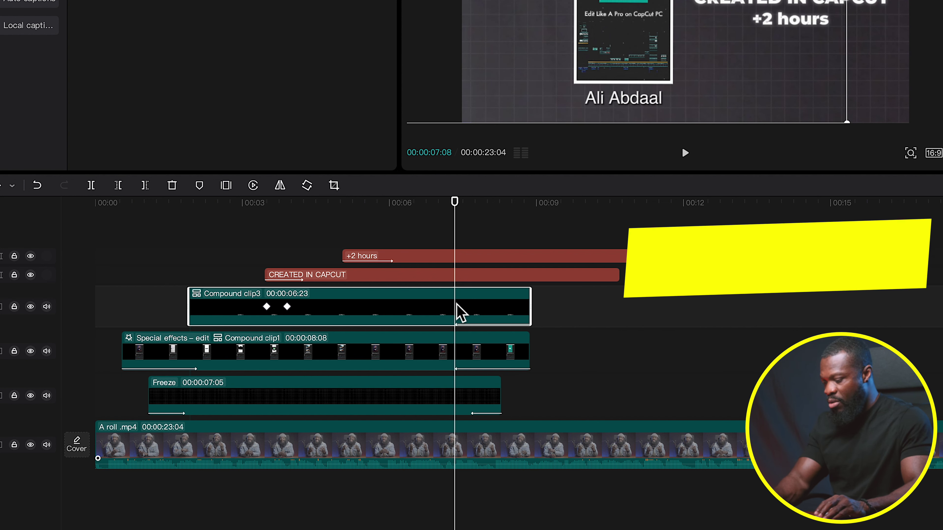
key(ctrl+v)
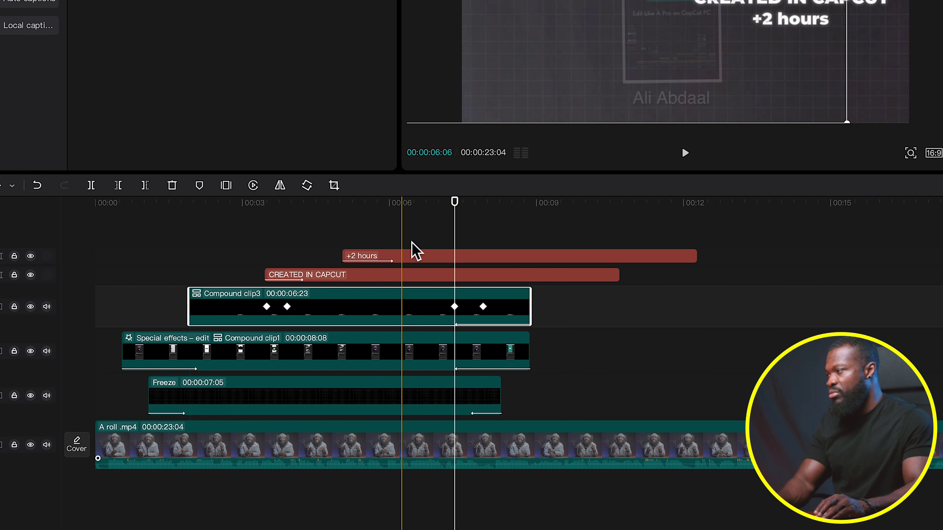
Combine the equally trimmed "+2 hours" and "CREATED IN CAPCUT" texts into a compound clip and trim its end to a duration of 00:00:05:10
drag(697, 257, 620, 257)
drag(430, 231, 446, 274)
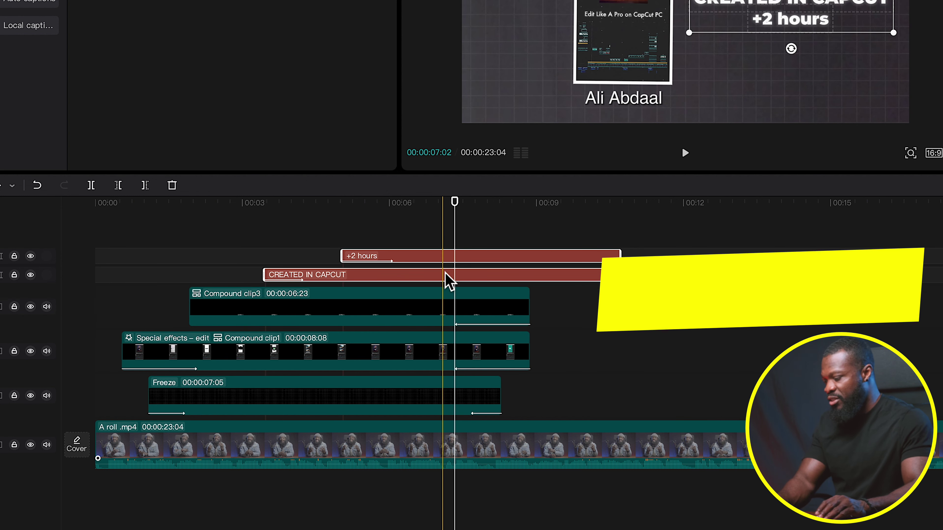
key(alt+g)
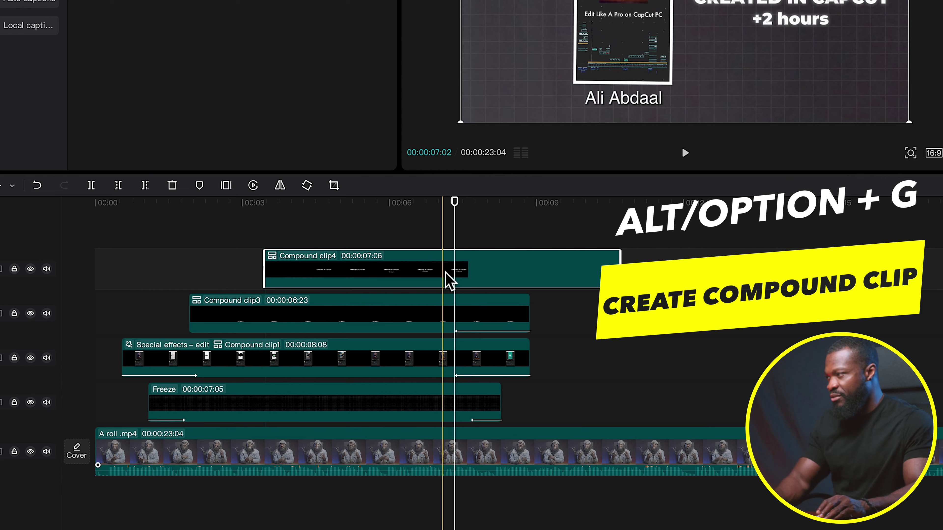
drag(620, 278, 531, 278)
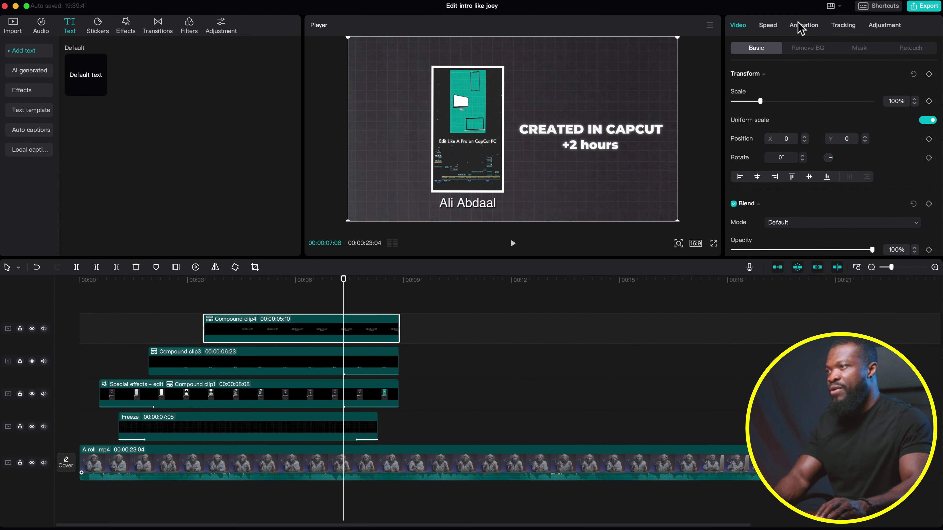
Give Compound clip4 a Slide Right exit animation with a duration of 1.5 s
click(803, 25)
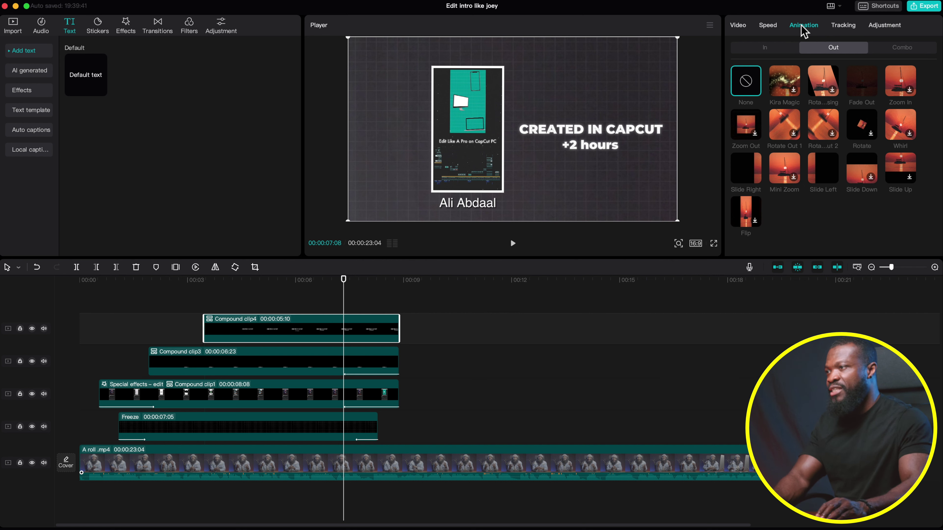
click(747, 169)
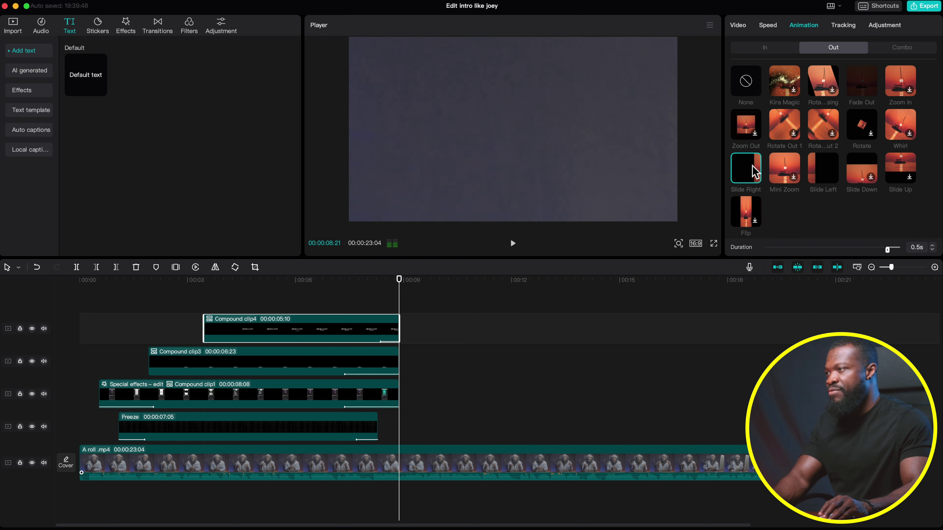
click(933, 248)
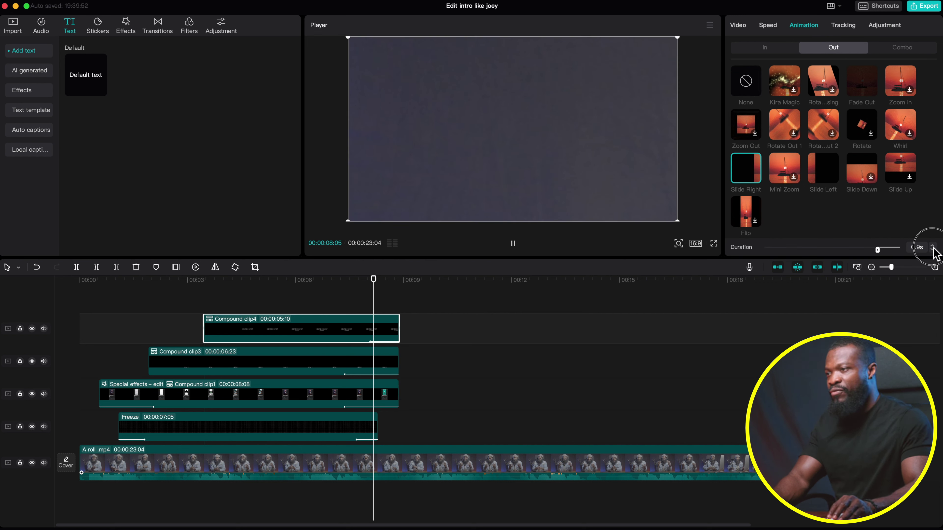
click(932, 247)
click(933, 248)
Copy Compound clip3's two fade-out keyframes onto Compound clip4 at 00:00:07:08 and play back the exit
click(359, 370)
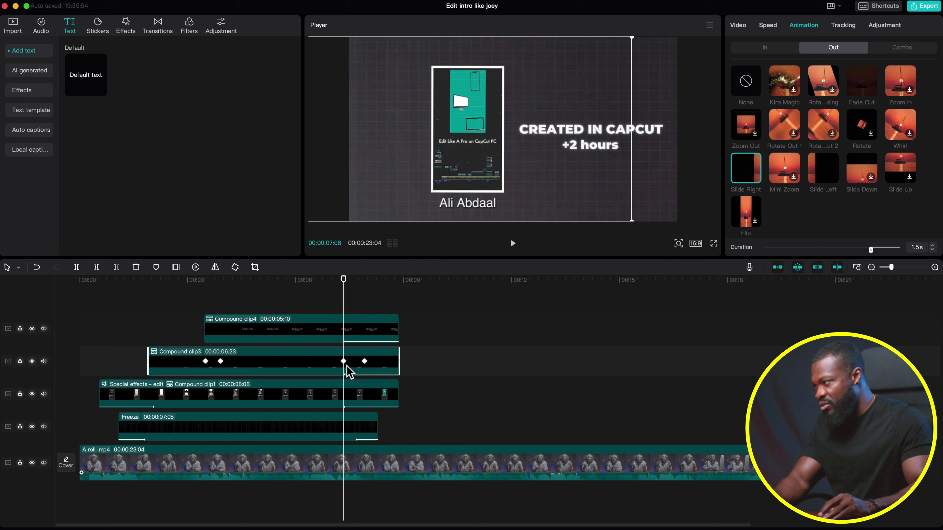
click(345, 334)
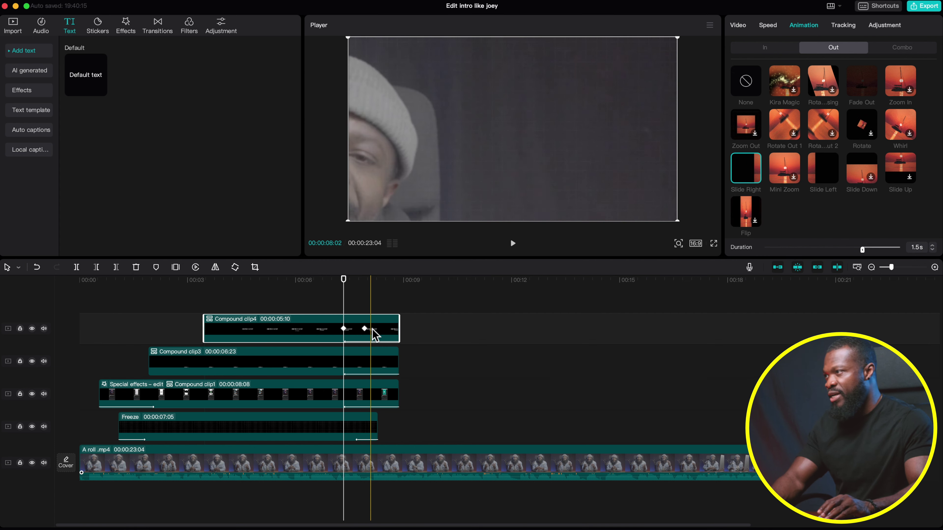
key(space)
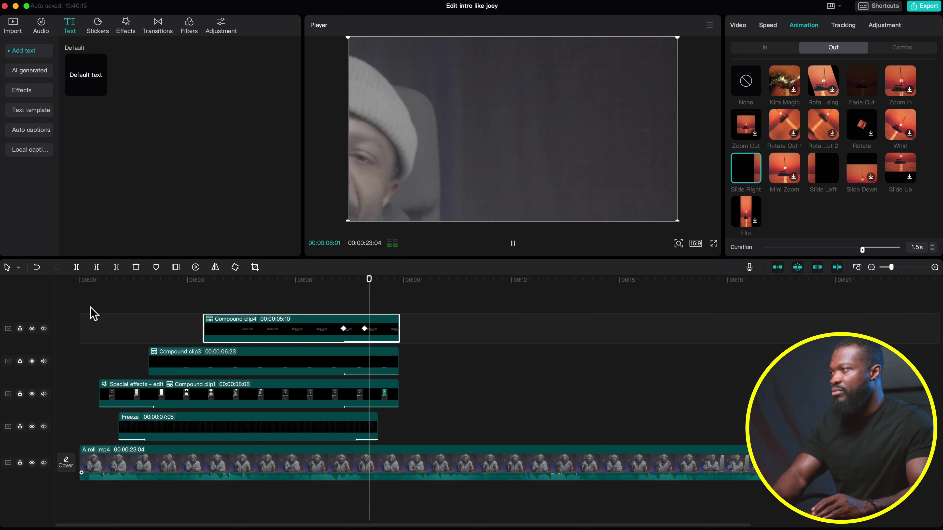
key(space)
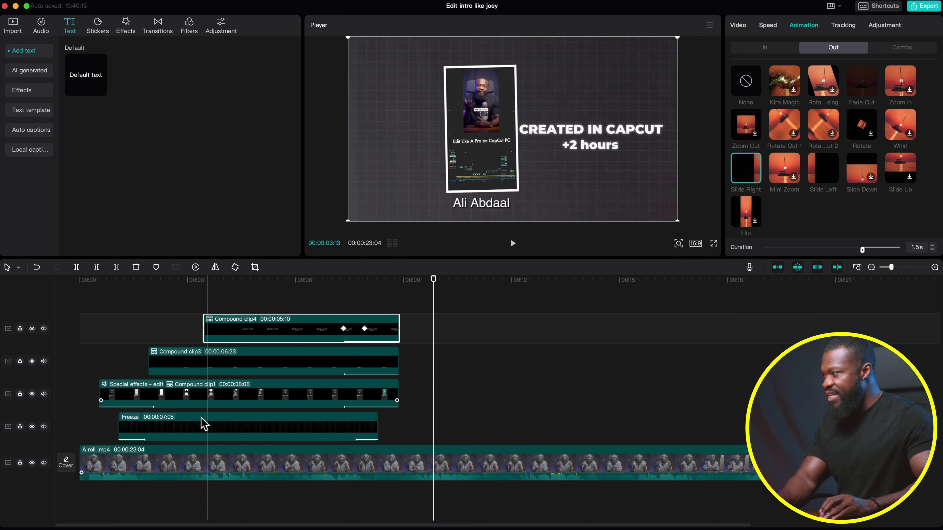
Duplicate the Freeze grid clip just behind the original on the same track and play back the transition
click(219, 435)
drag(219, 434, 490, 438)
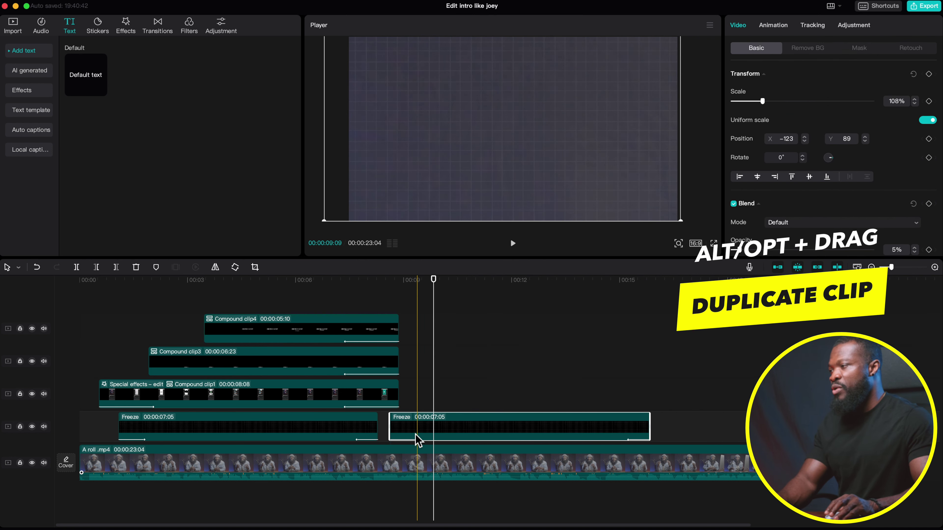
click(368, 281)
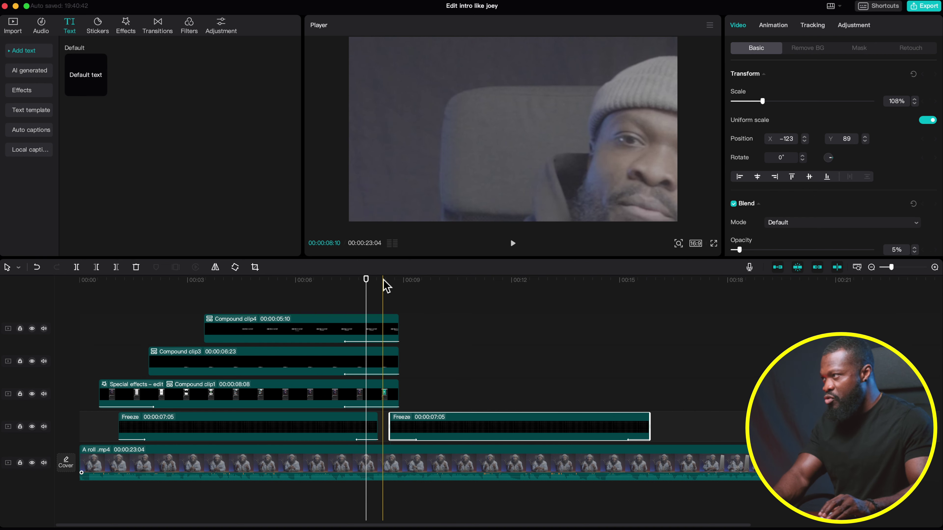
drag(417, 427, 406, 431)
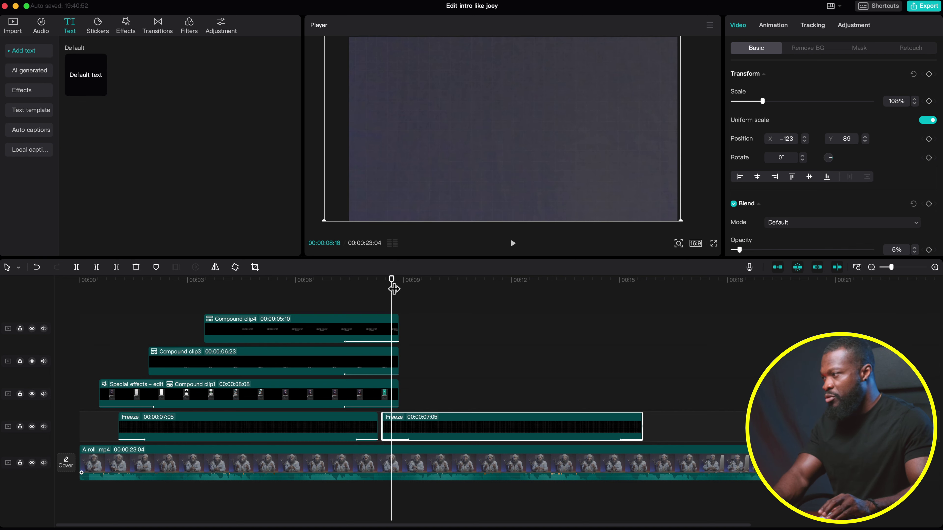
click(370, 280)
key(space)
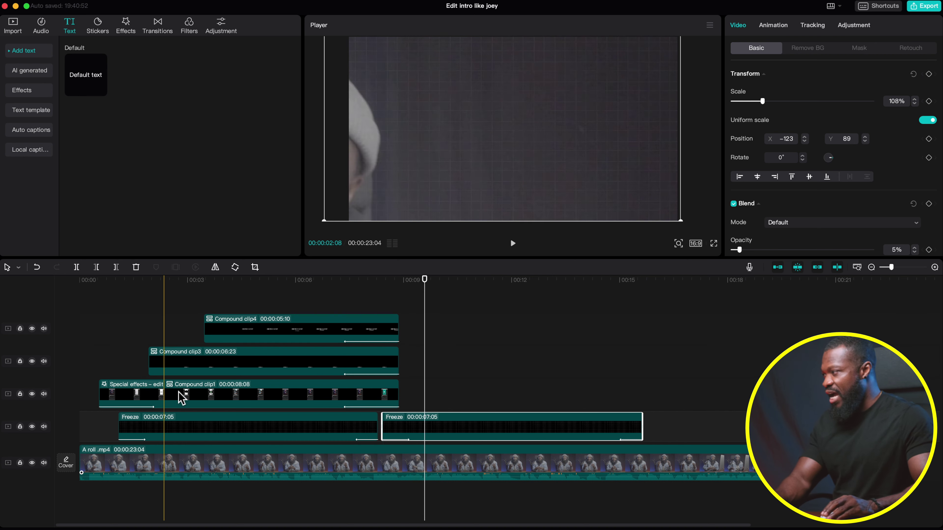
Duplicate Compound clip1 on its own track and place the copy directly against the end of the original
scroll(179, 397, right, 1)
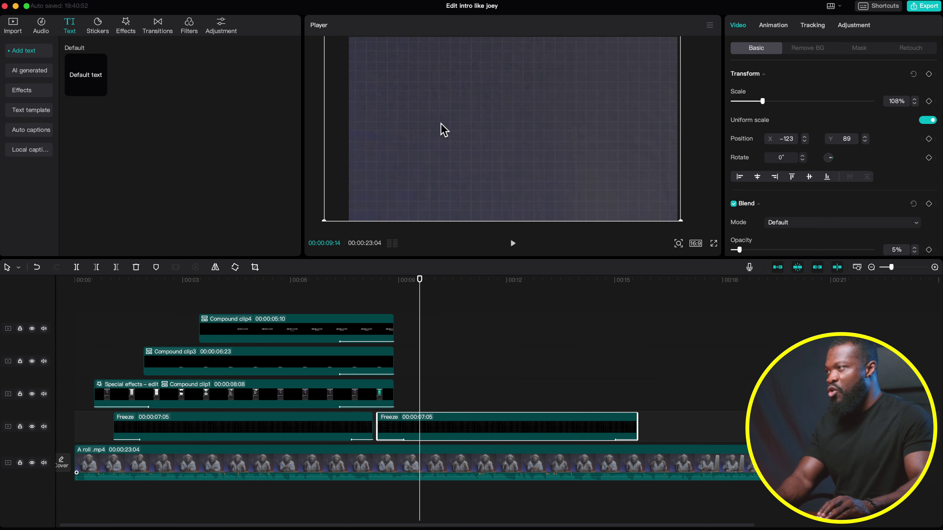
click(199, 396)
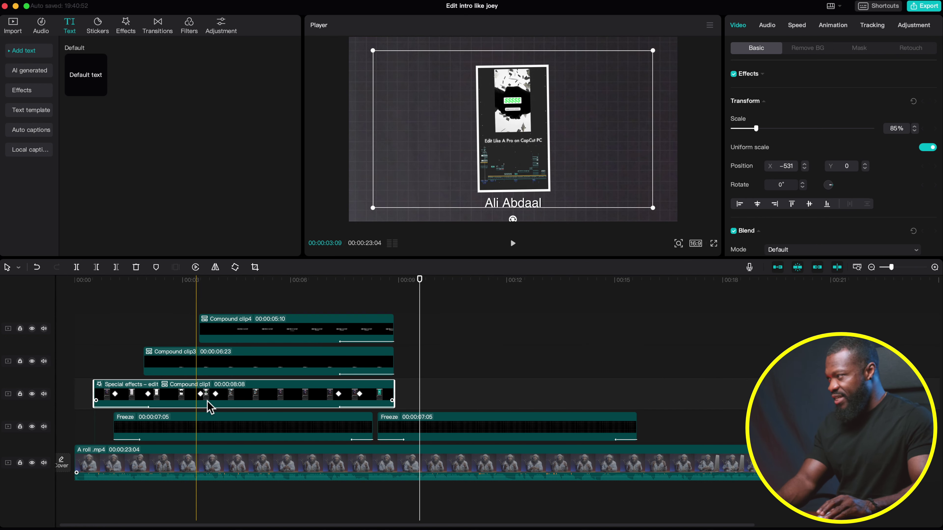
drag(221, 400, 533, 393)
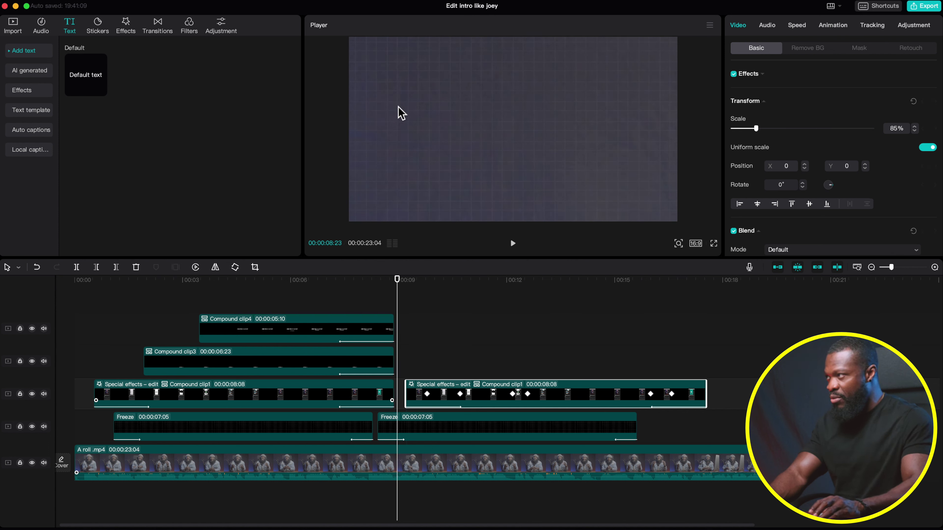
drag(459, 401, 431, 403)
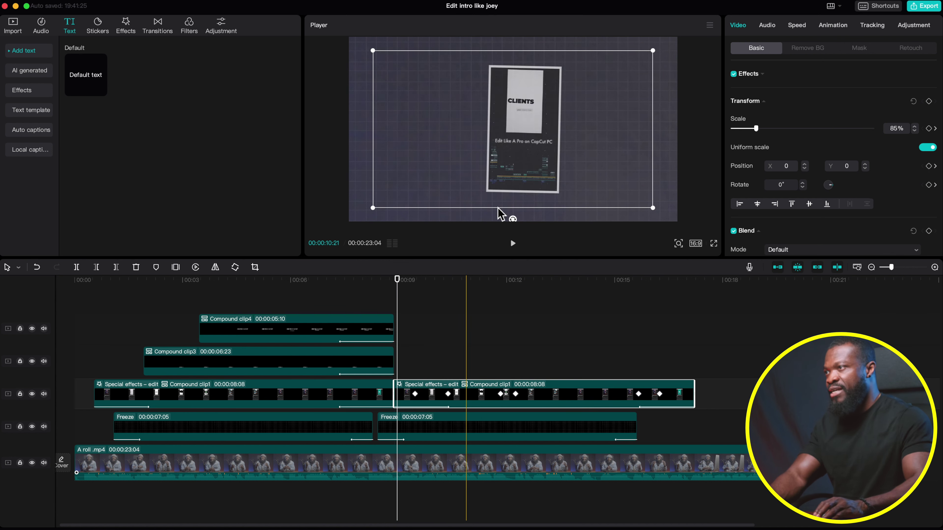
Check the Compound clip1 copy's entrance animation and shift the copy earlier on a separate track to overlap the original's end
click(838, 32)
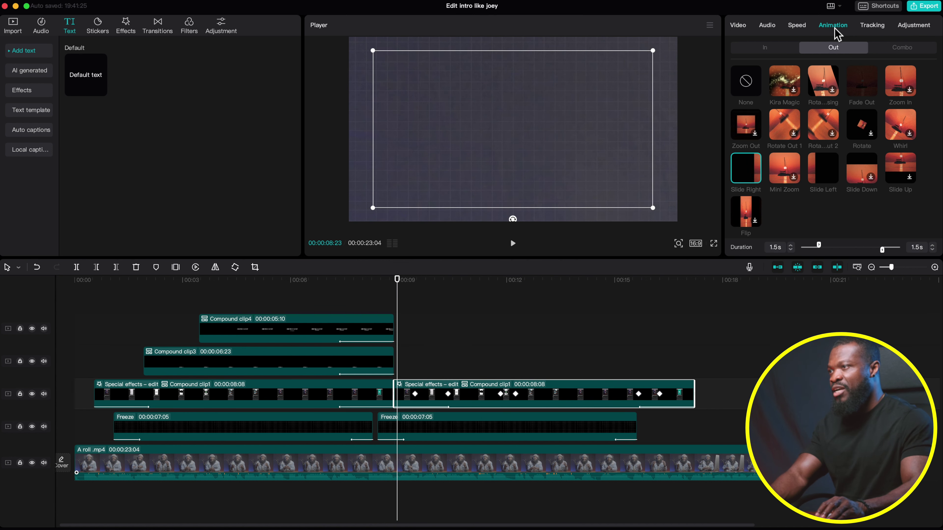
click(758, 48)
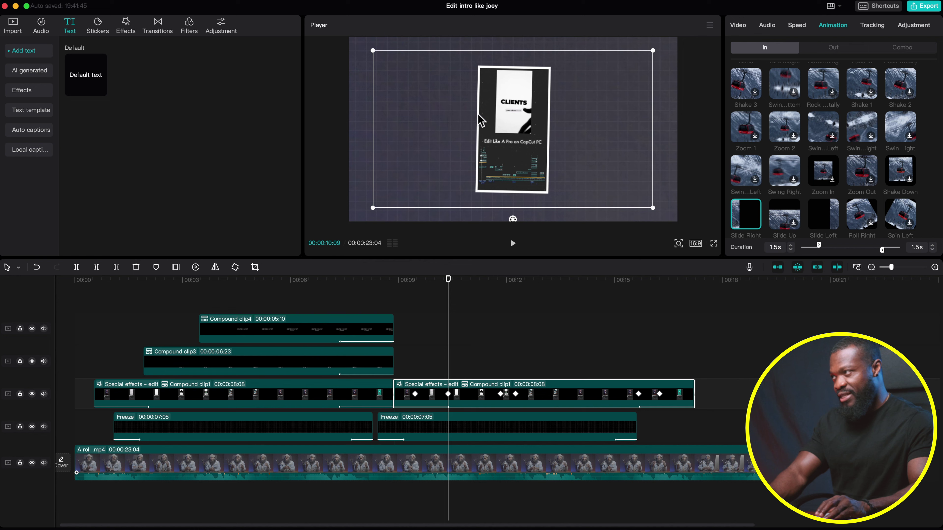
drag(472, 400, 455, 406)
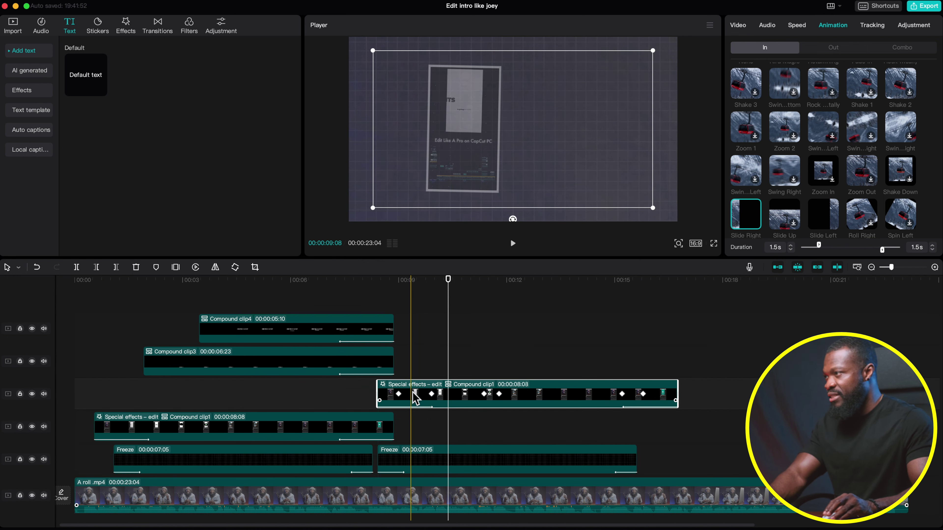
drag(411, 404, 371, 395)
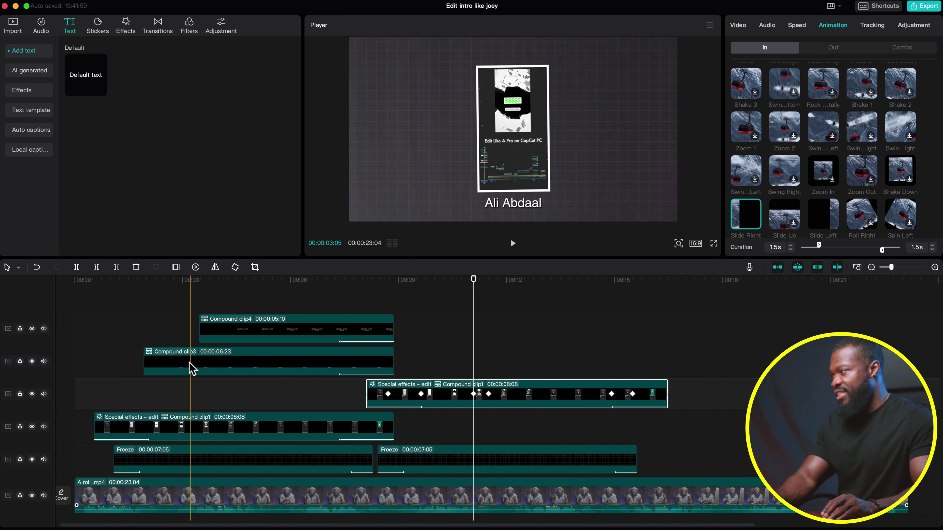
Duplicate Compound clip3 directly behind the original on the same track and play back the second reel's entrance
click(200, 369)
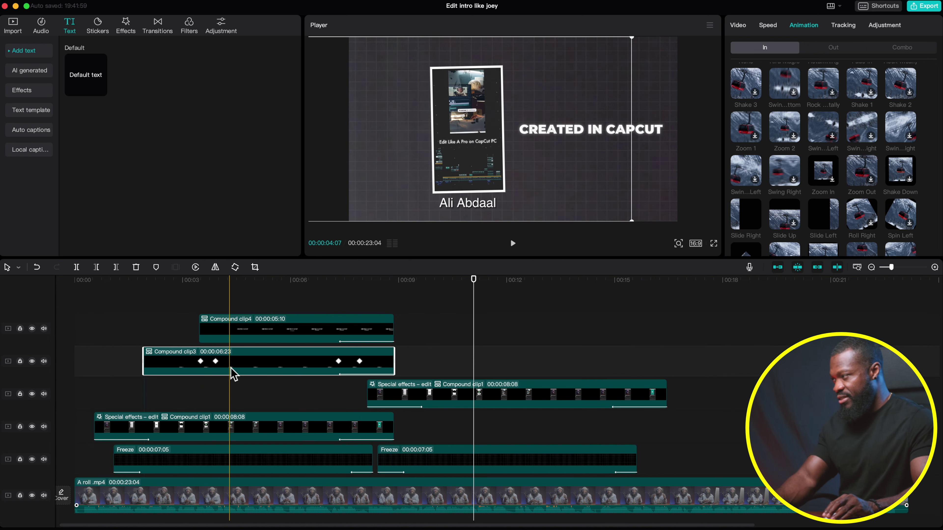
drag(233, 373, 485, 372)
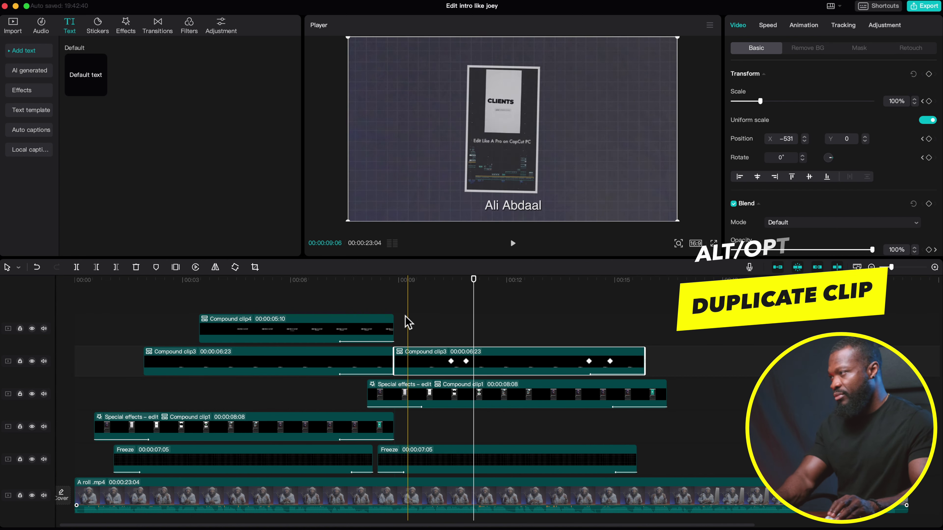
click(362, 282)
key(space)
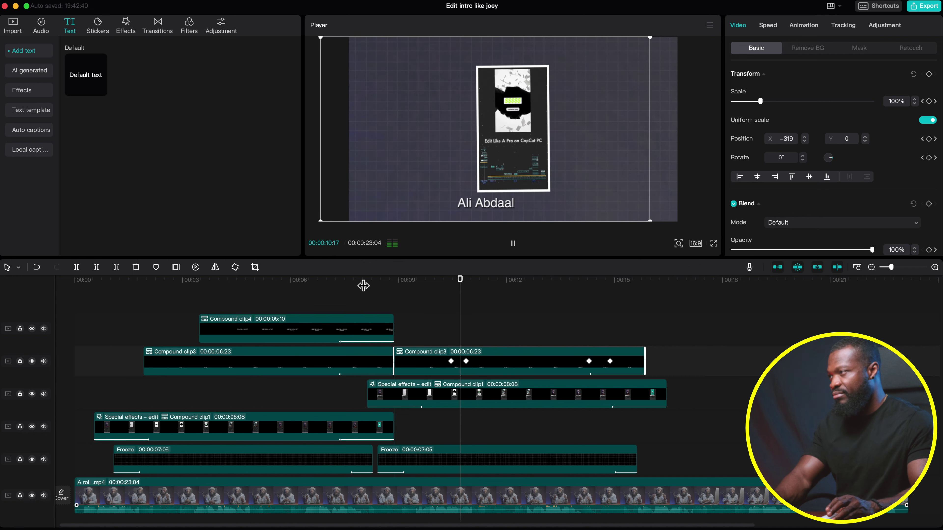
key(space)
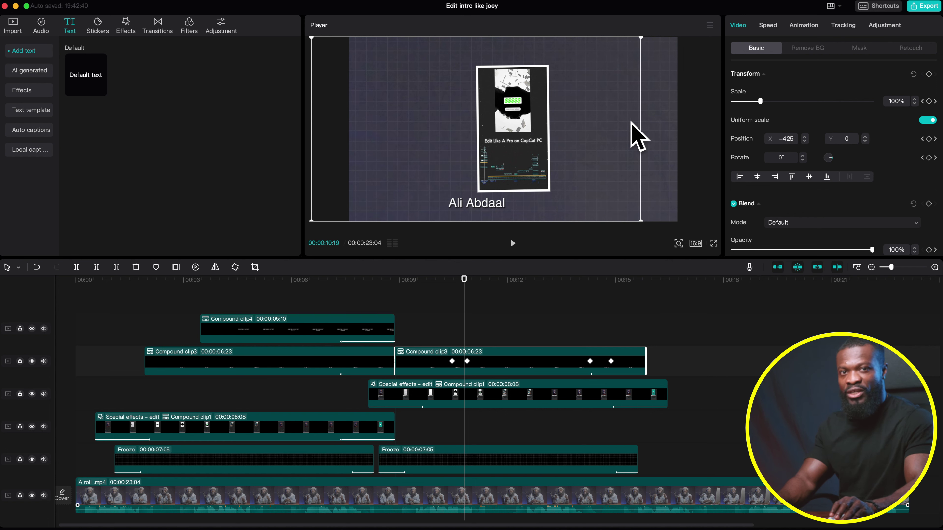
Play back the second reel from about 00:00:10 to check how the name title moves relative to it
click(427, 320)
scroll(446, 327, down, 1)
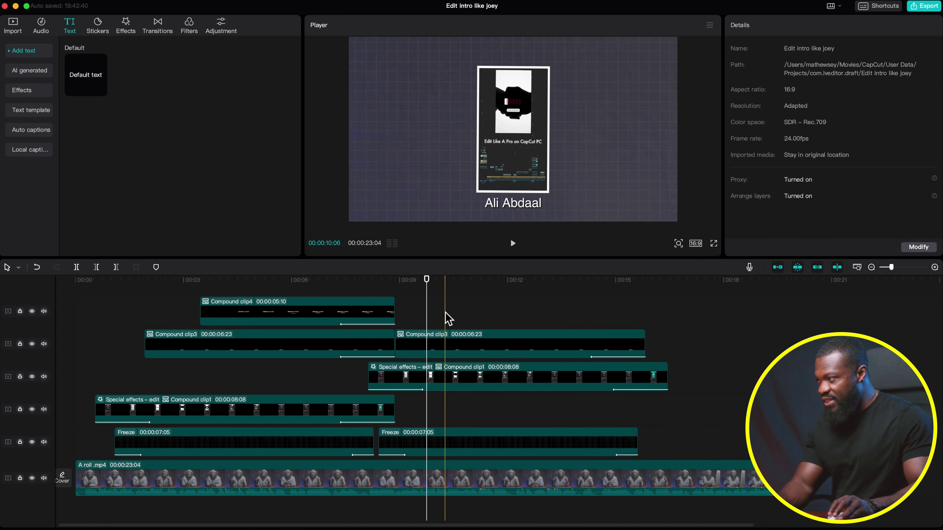
key(space)
key(space)
click(459, 316)
key(space)
key(space)
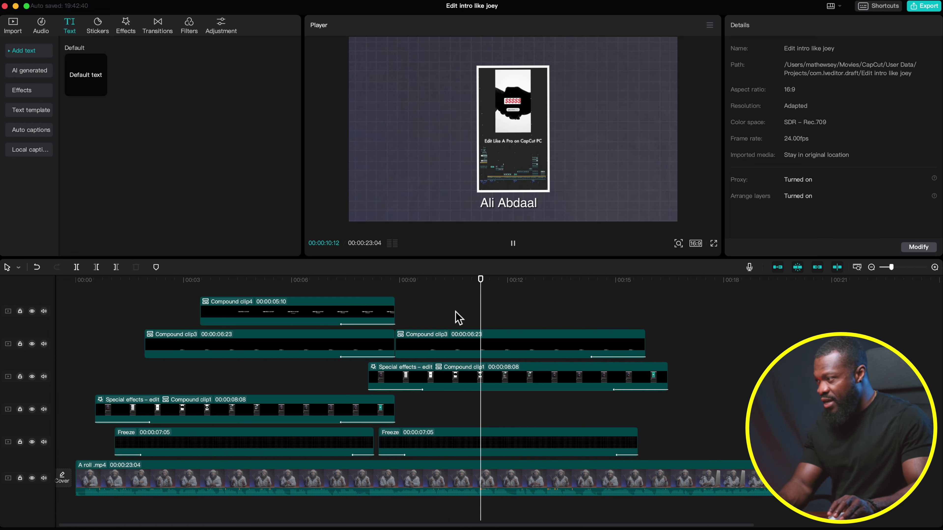
Move the Compound clip1 copy's two slide keyframes earlier, the first to about 00:00:10:13 and the second ten frames after it
click(460, 316)
click(463, 317)
key(space)
click(461, 313)
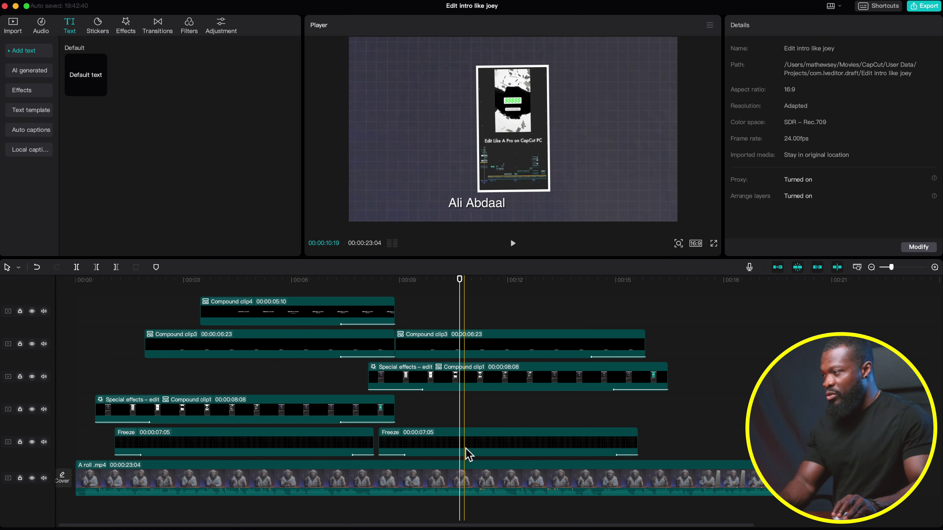
click(460, 381)
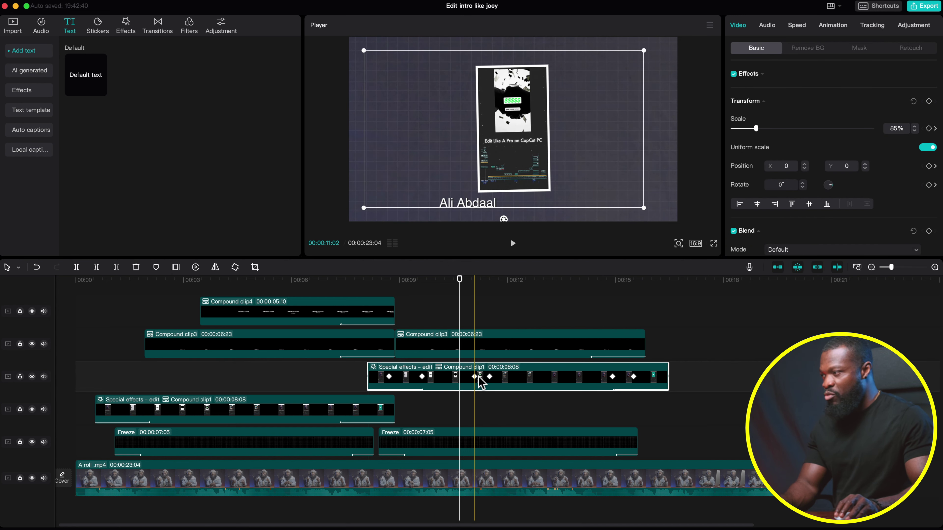
drag(476, 376, 455, 377)
click(456, 279)
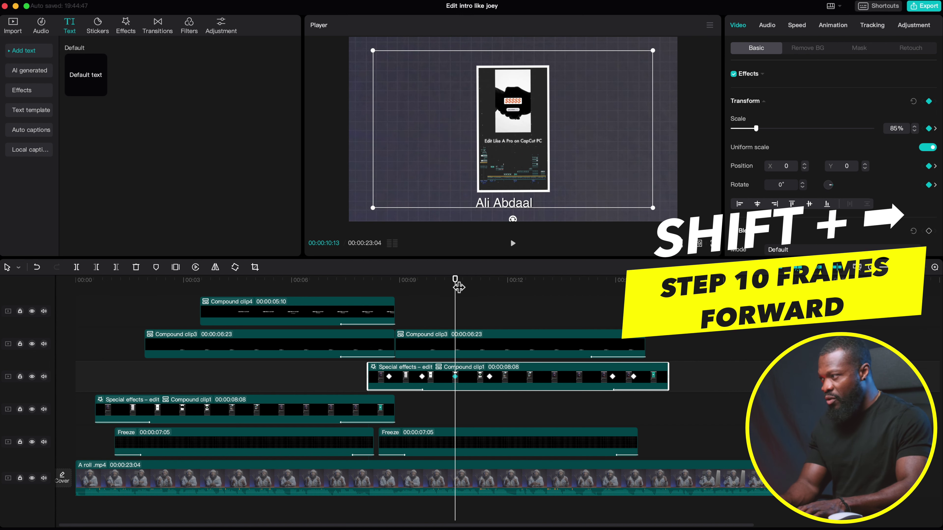
key(shift+Right)
drag(491, 384, 474, 383)
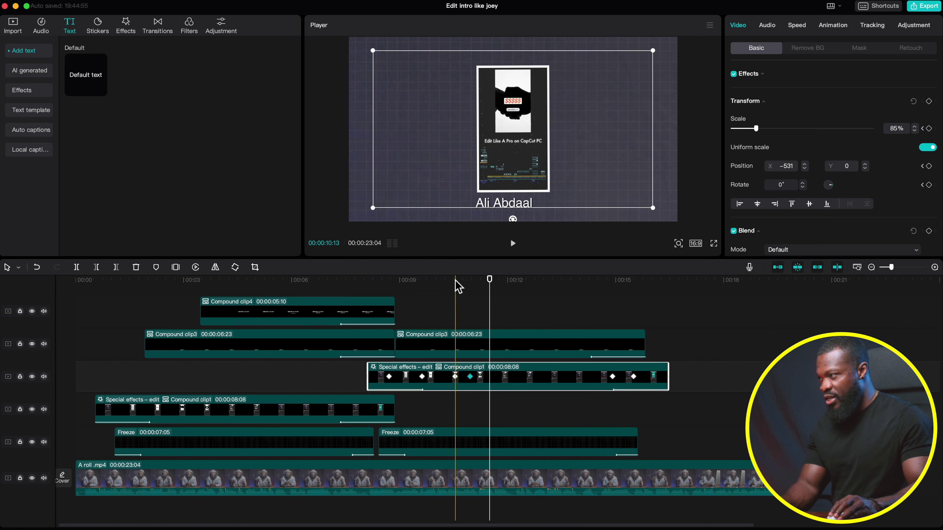
Play back the reel's slide and add a marker to the Compound clip1 copy at its first slide keyframe
click(452, 288)
key(space)
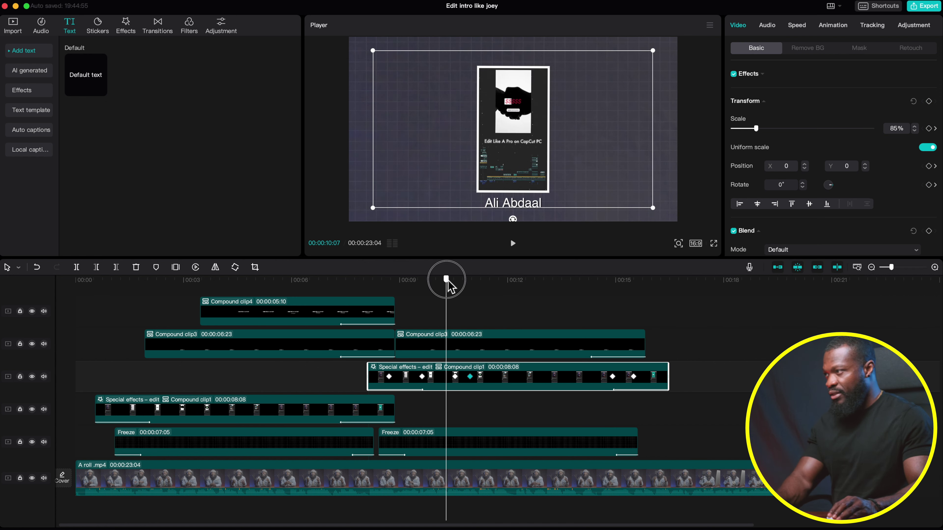
key(space)
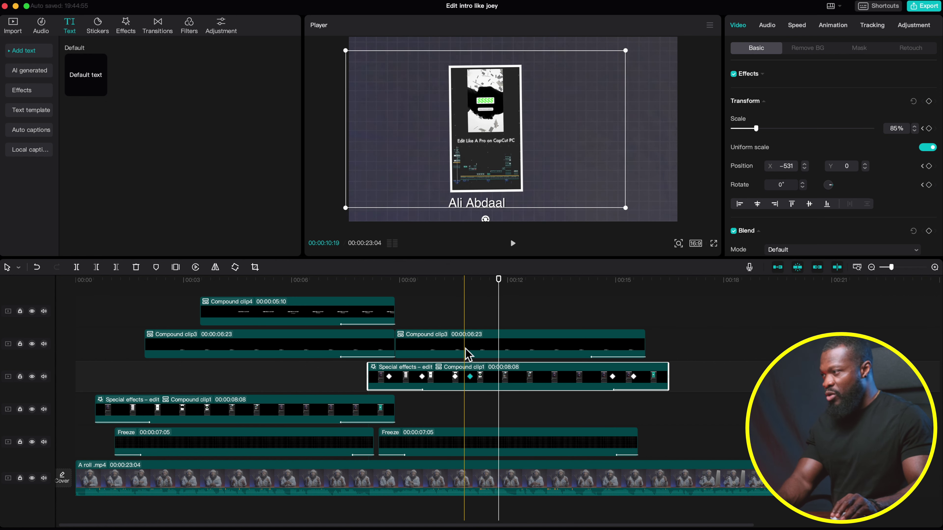
drag(469, 202, 459, 206)
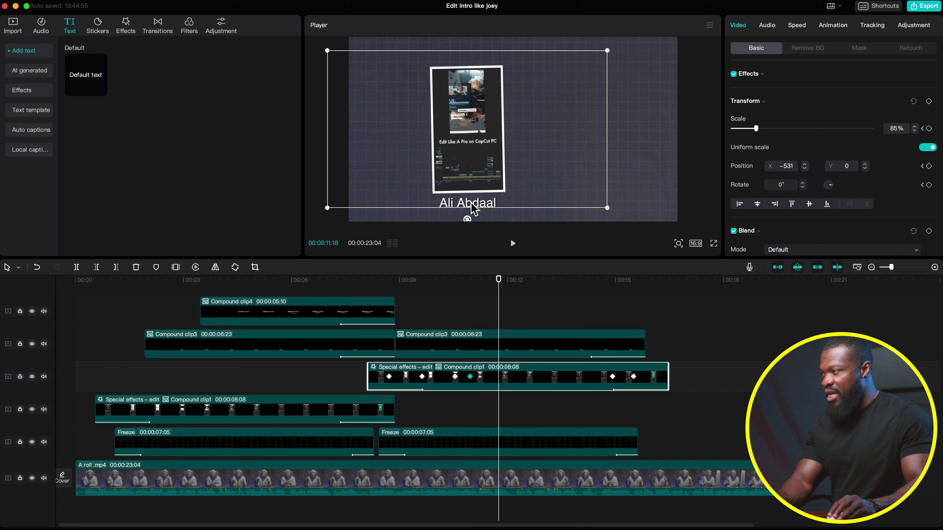
click(474, 353)
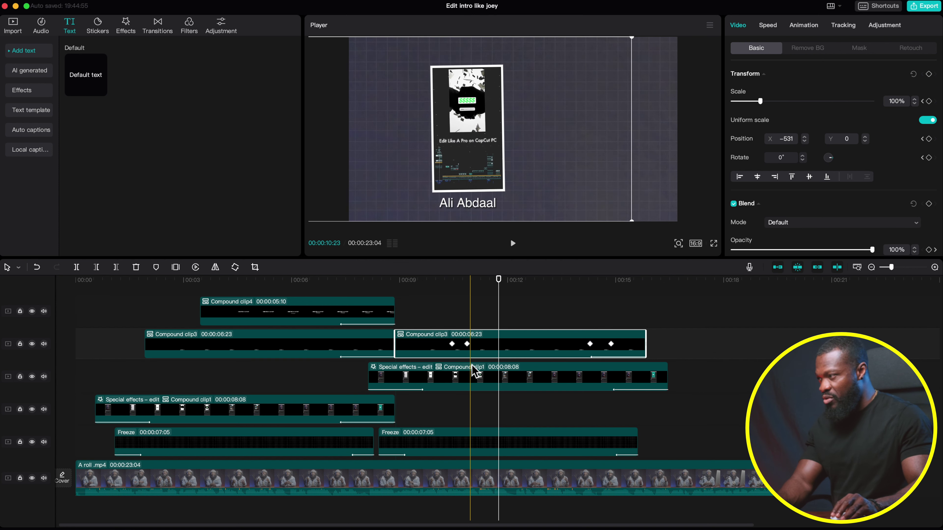
click(476, 376)
click(455, 279)
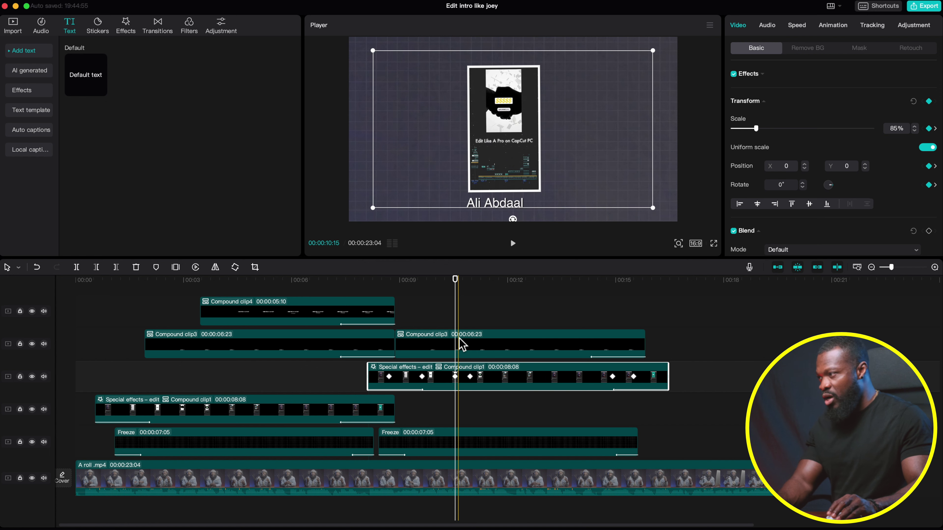
key(super+z)
key(m)
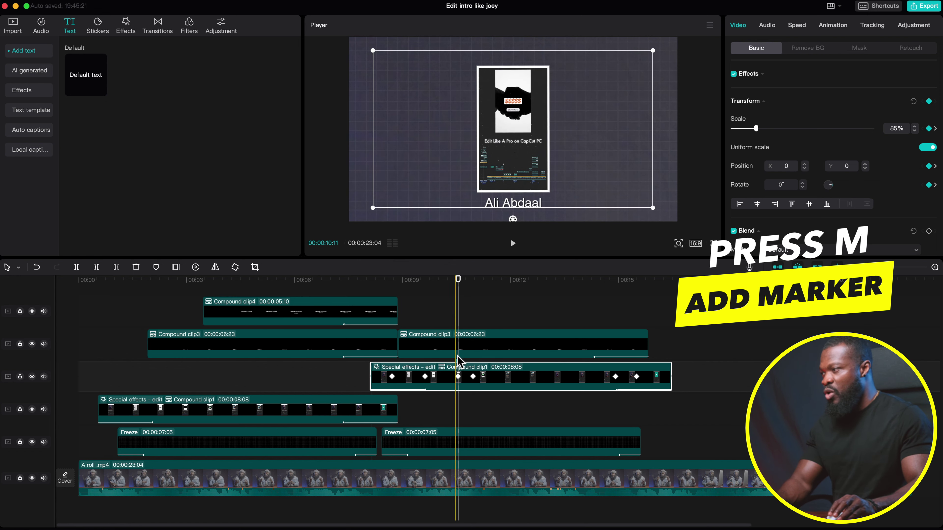
Align the Compound clip3 copy's first slide keyframe with the marker and its second slide keyframe ten frames after it
click(465, 341)
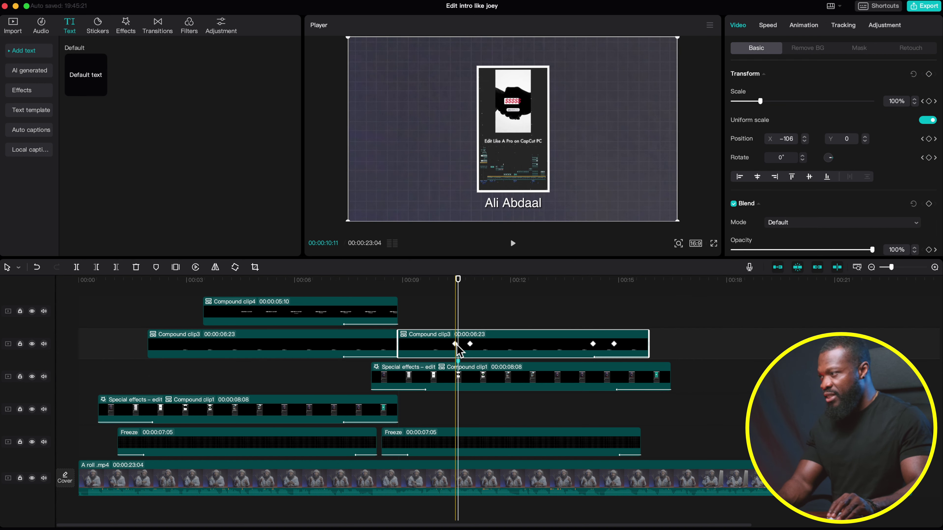
click(456, 344)
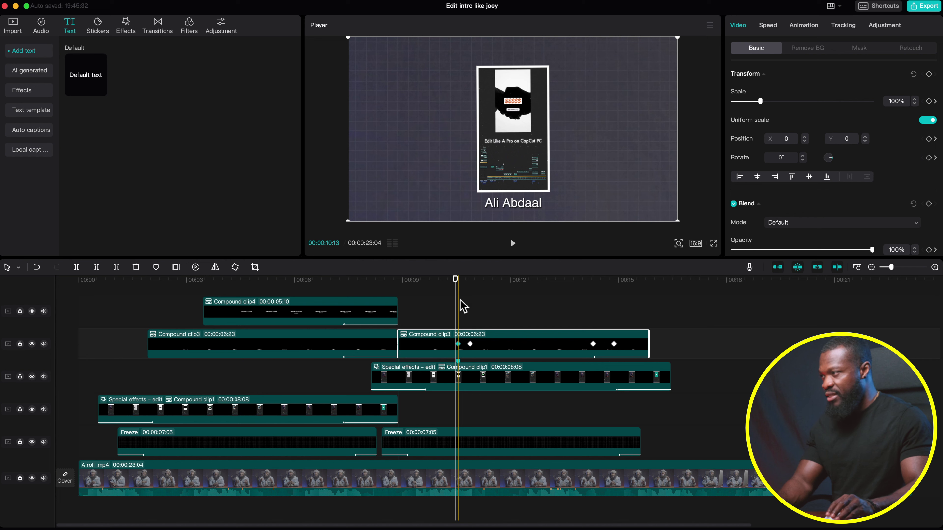
click(459, 280)
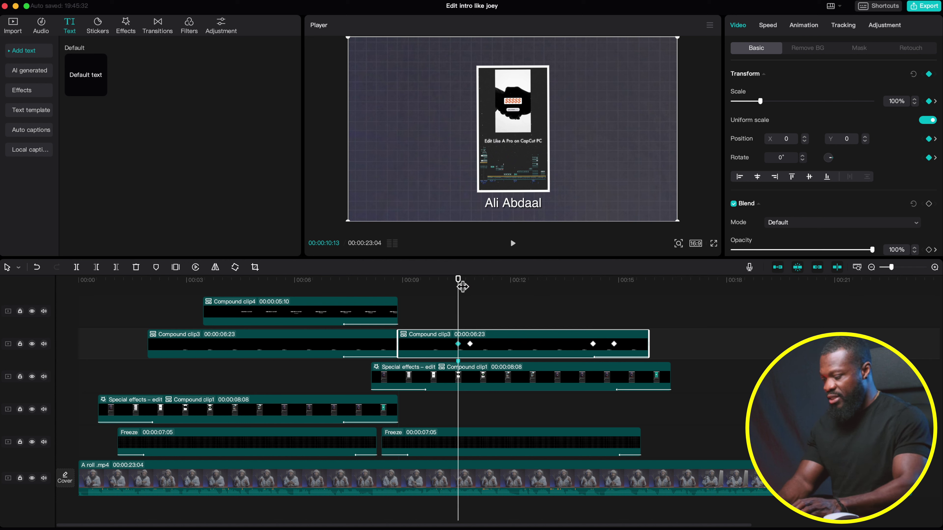
click(470, 343)
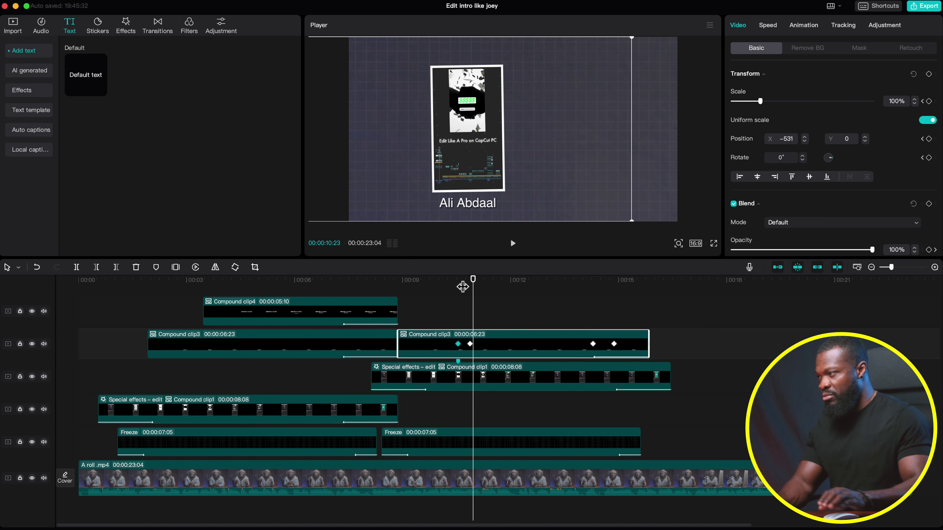
drag(472, 345, 473, 347)
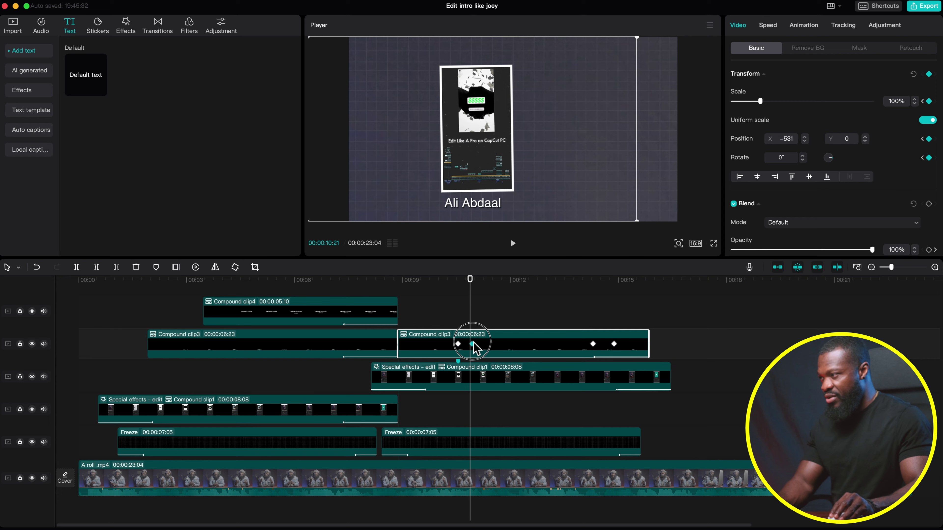
click(478, 320)
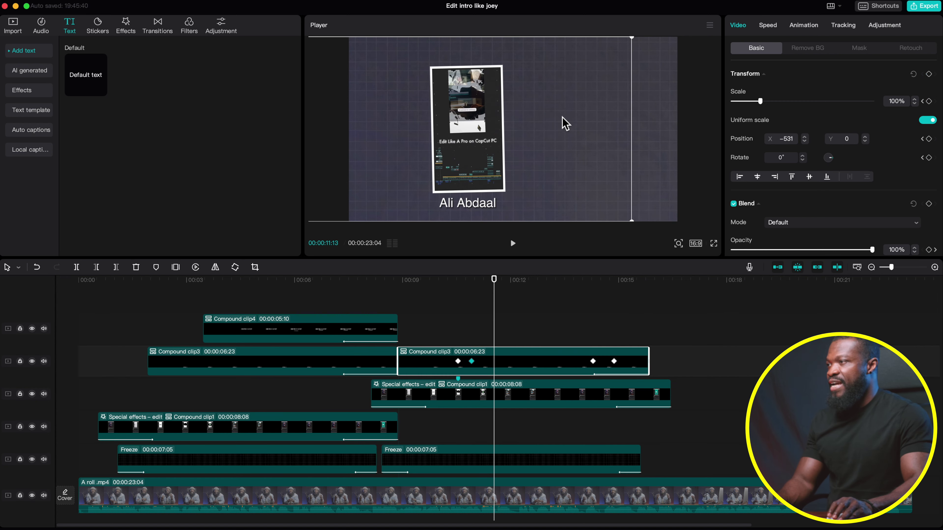
Duplicate Compound clip4 just behind the original on the same track and undo the compound on the copy
click(252, 331)
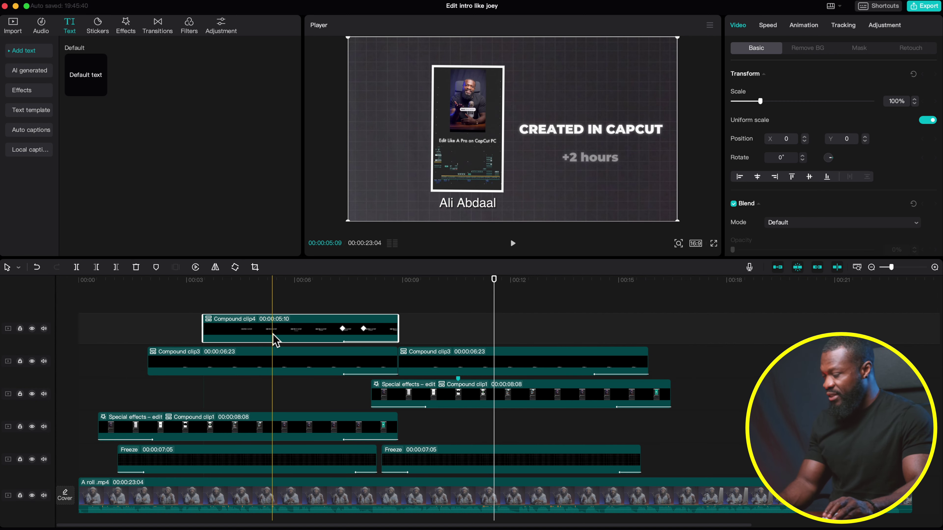
drag(273, 334, 469, 332)
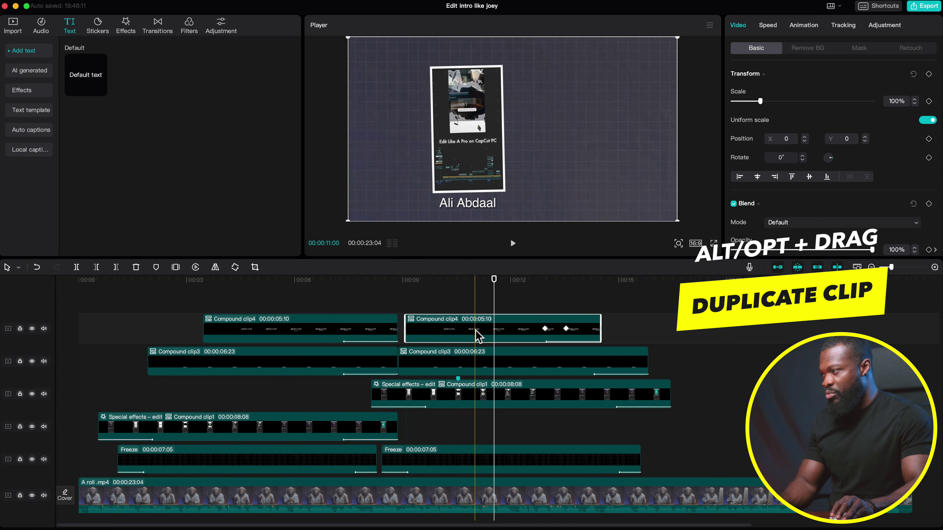
click(451, 332)
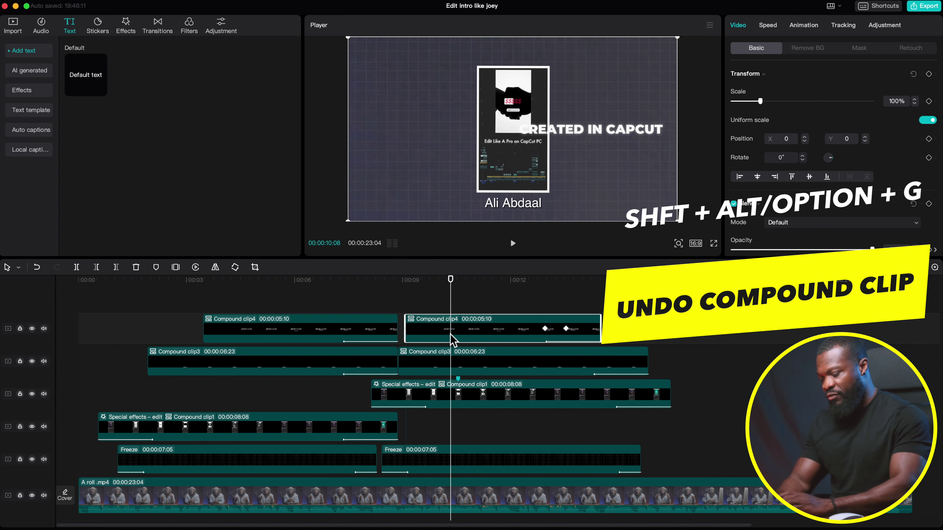
key(alt+shift+g)
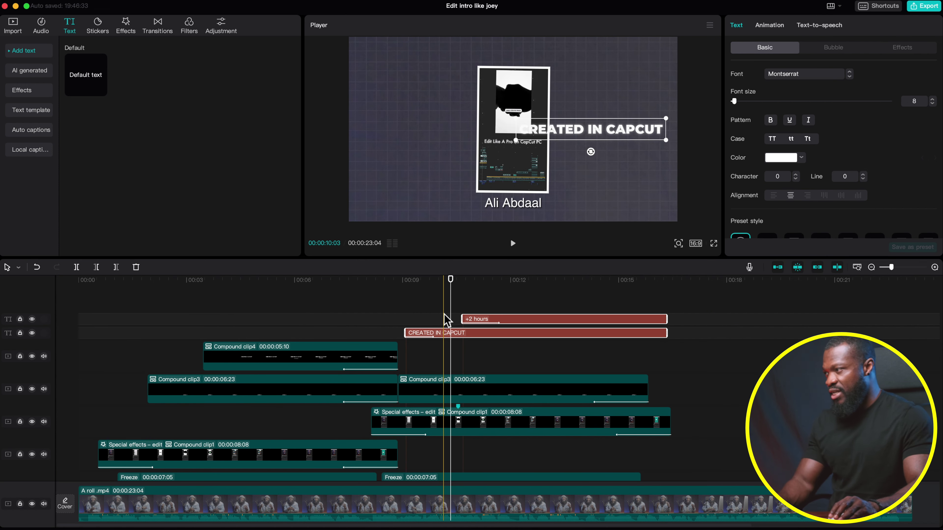
Shift the released "+2 hours" and "CREATED IN CAPCUT" text clips later on their tracks
click(443, 334)
drag(551, 318, 631, 318)
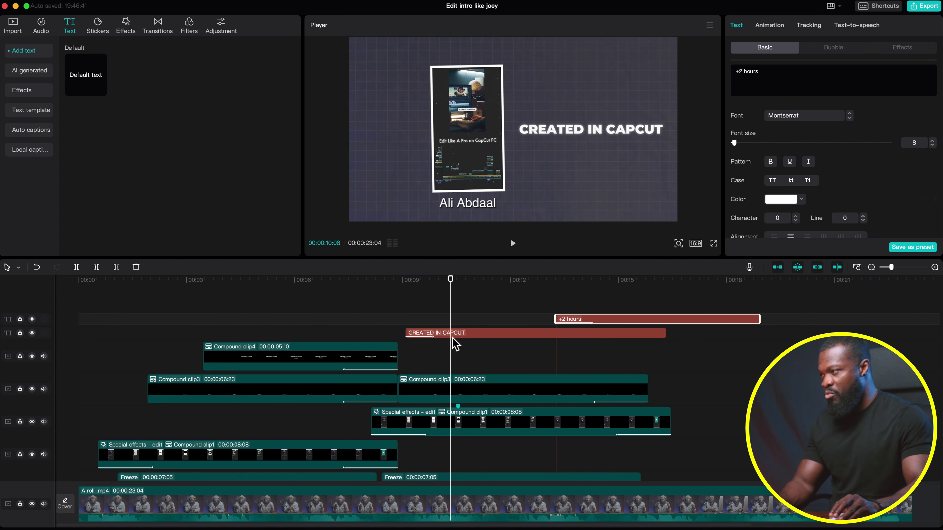
drag(449, 334, 474, 336)
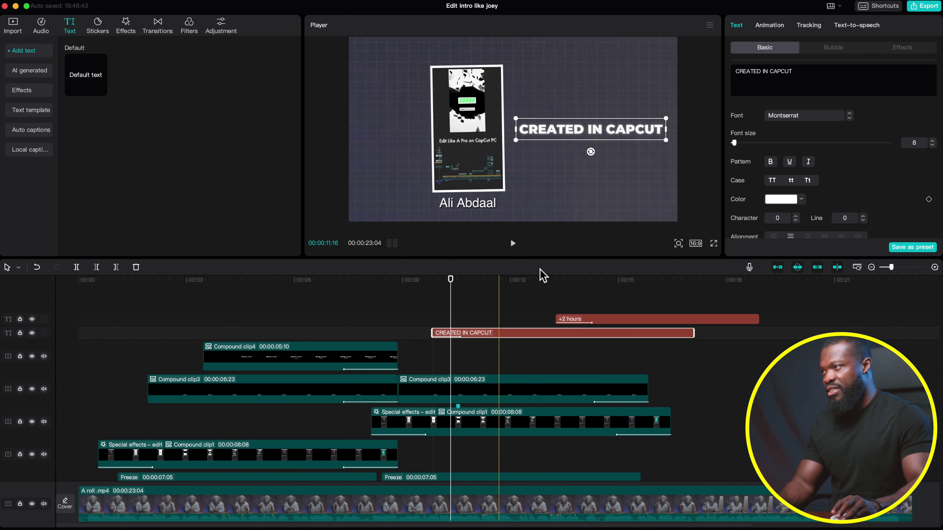
Replace the "CREATED IN CAPCUT" text for the second reel with "CREATED WITH AI"
drag(807, 72, 715, 70)
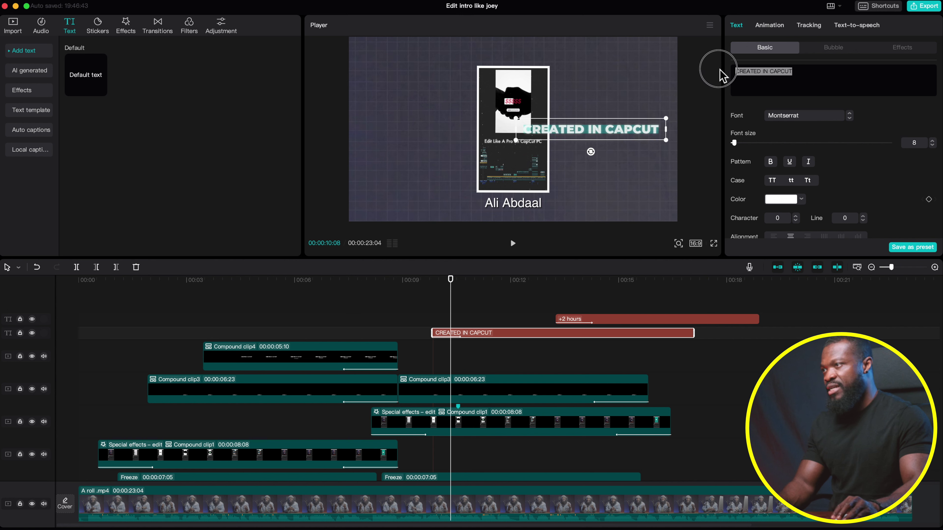
key(BackSpace)
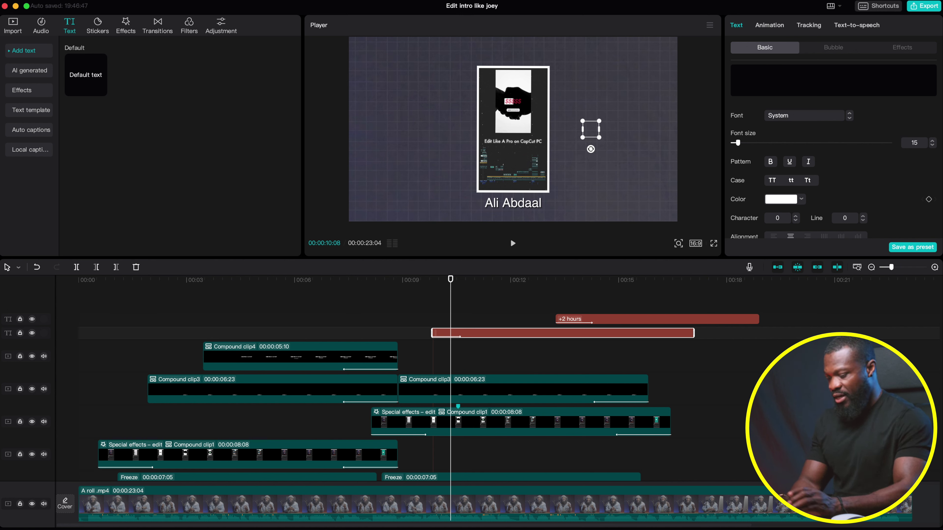
text(CREATED WITH AI)
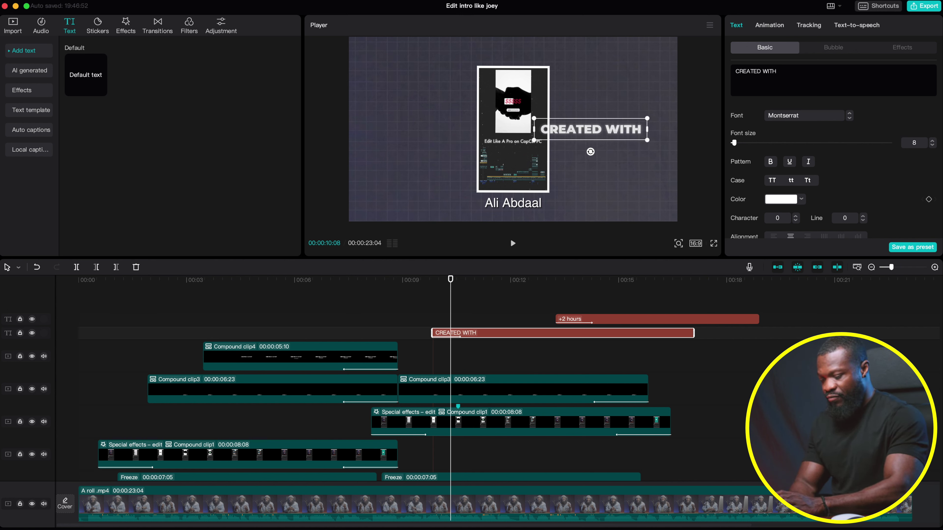
Shift the "CREATED WITH AI" text later so it starts just before the marker, and play back its entrance
click(467, 394)
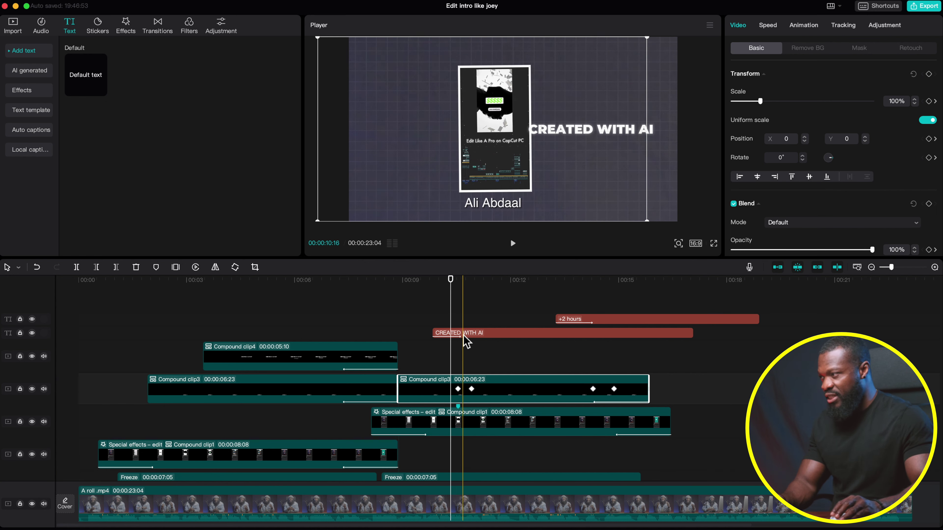
mouse_move(467, 333)
mouse_down()
mouse_move(491, 333)
mouse_move(479, 333)
mouse_up()
key(super+space)
key(Escape)
click(445, 284)
key(space)
key(space)
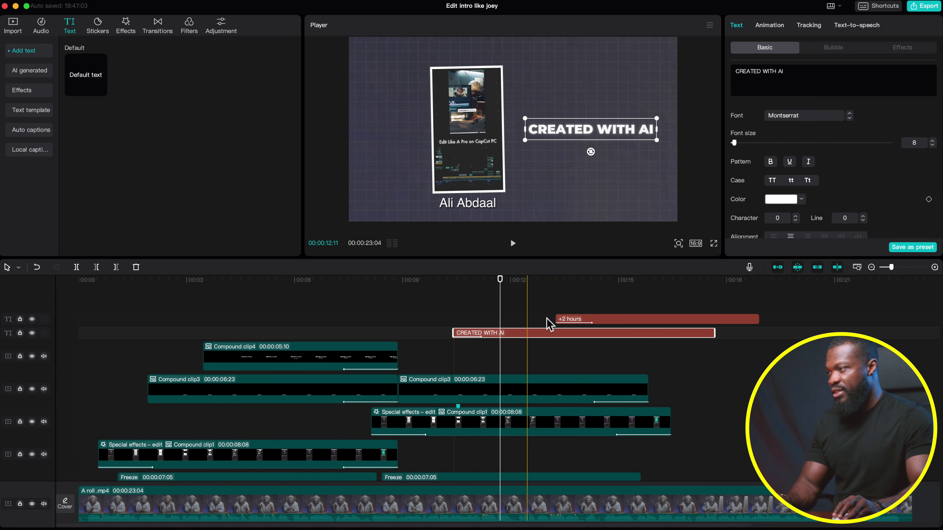
Move the "+2 hours" text earlier to start soon after "CREATED WITH AI" and change its wording to "+10 secs"
click(570, 320)
drag(570, 320, 514, 320)
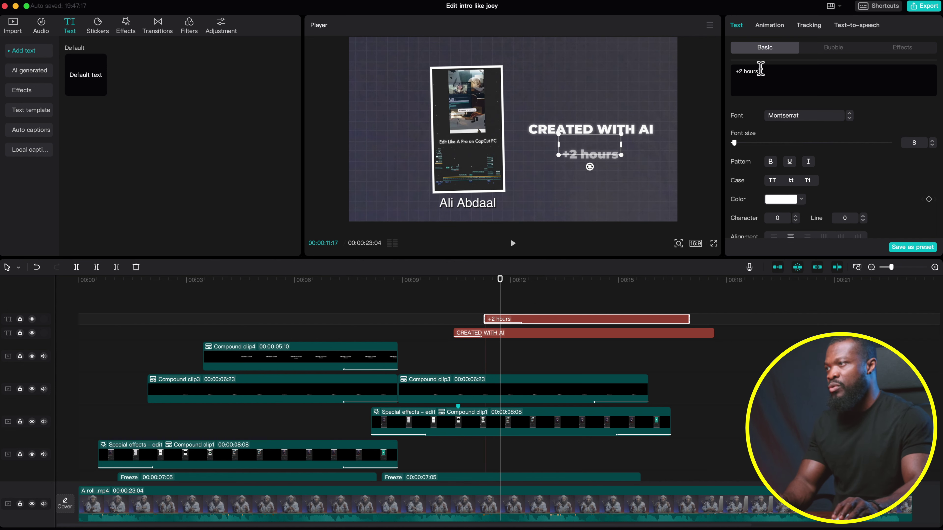
text(+10 h)
key(BackSpace)
text(secs)
Play back the second reel's texts and shift the "+10 secs" text later to start at about 00:00:12
click(441, 280)
key(space)
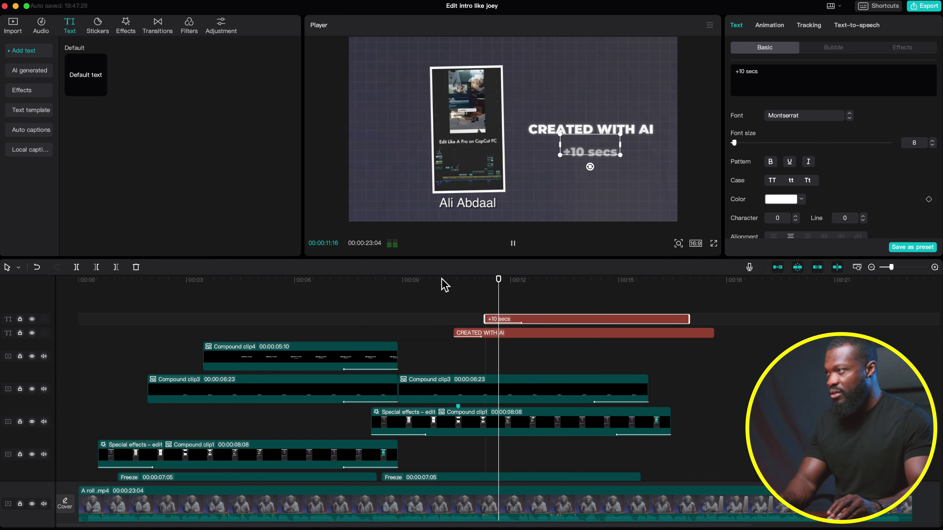
key(space)
drag(494, 317, 535, 321)
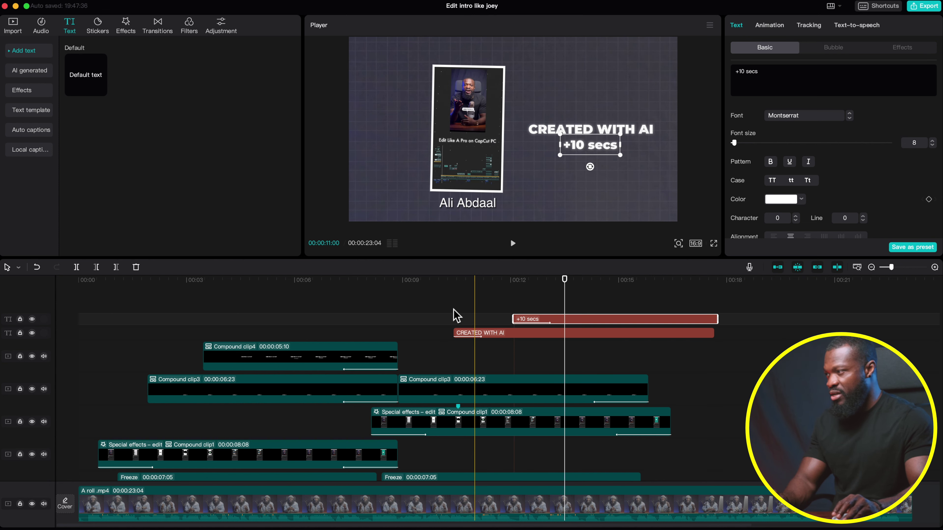
Keyframe the A roll clip's zoom-out from 00:00:13:22 to 00:00:14:07, setting the end position to 0, 0 and scale to 100%
click(581, 307)
scroll(583, 309, right, 4)
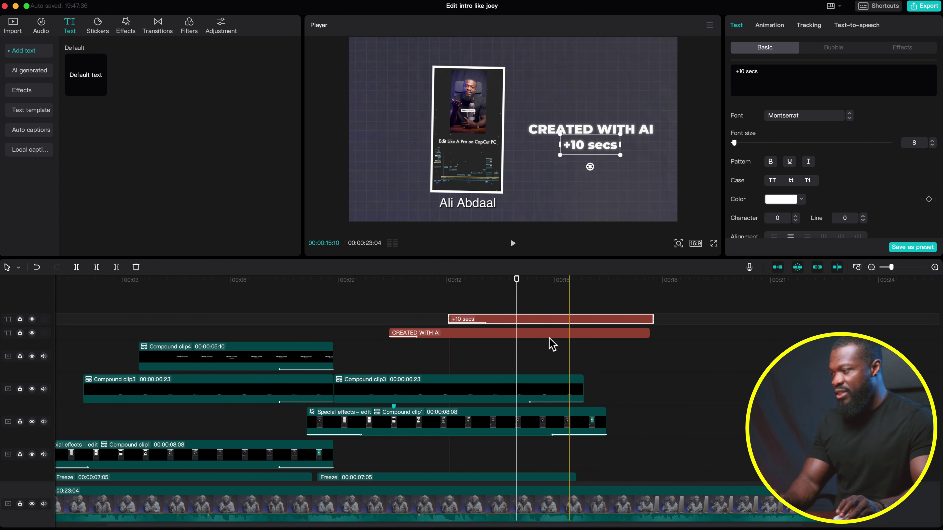
key(space)
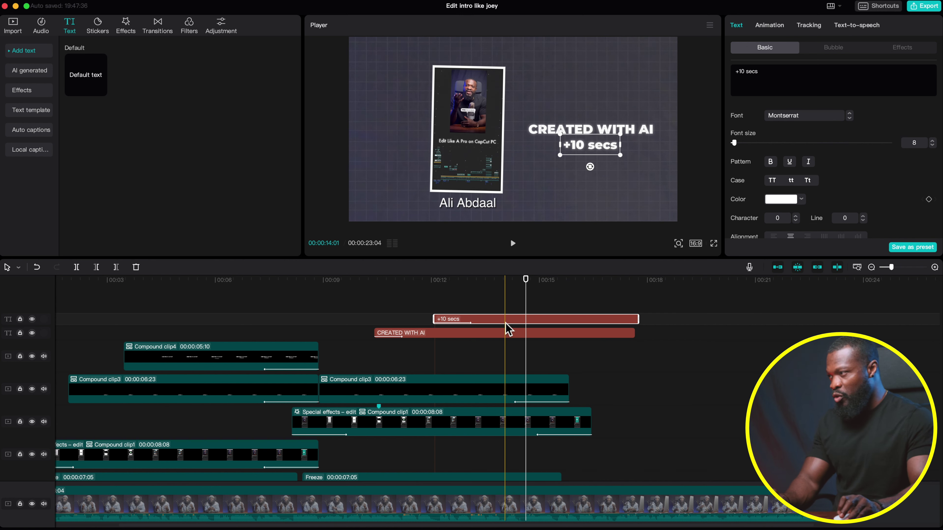
scroll(507, 327, down, 3)
click(503, 284)
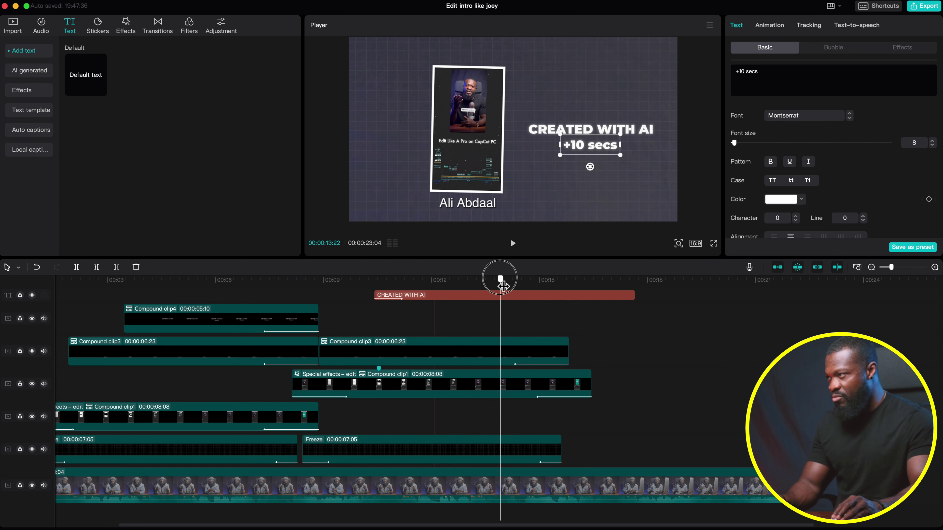
scroll(509, 429, up, 3)
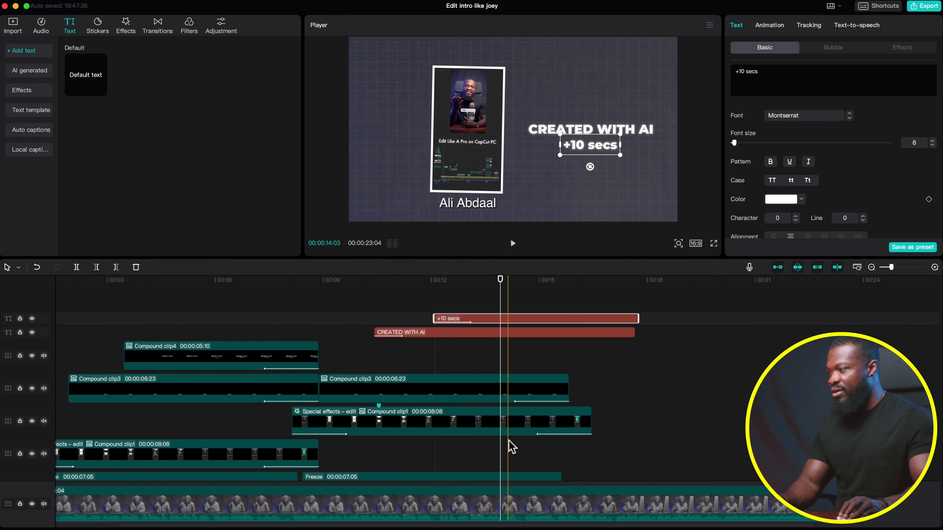
scroll(512, 442, down, 3)
click(505, 482)
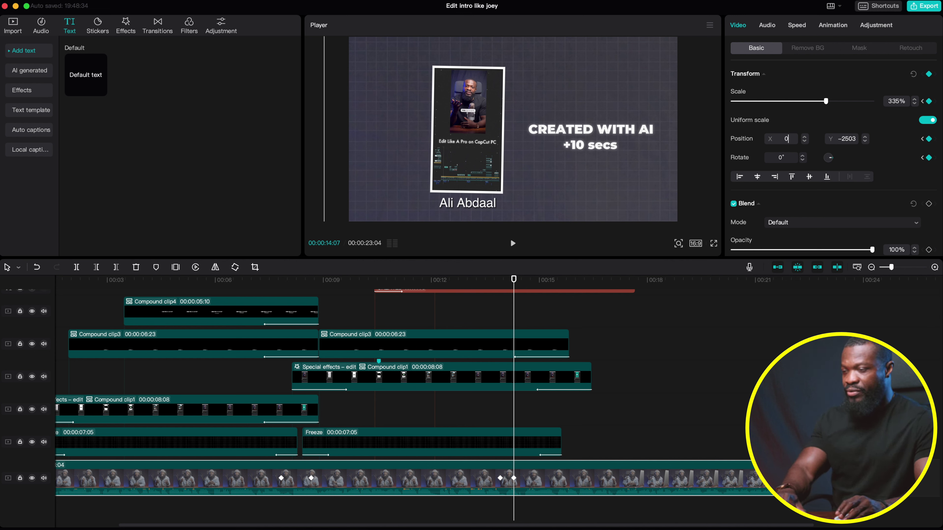
key(Return)
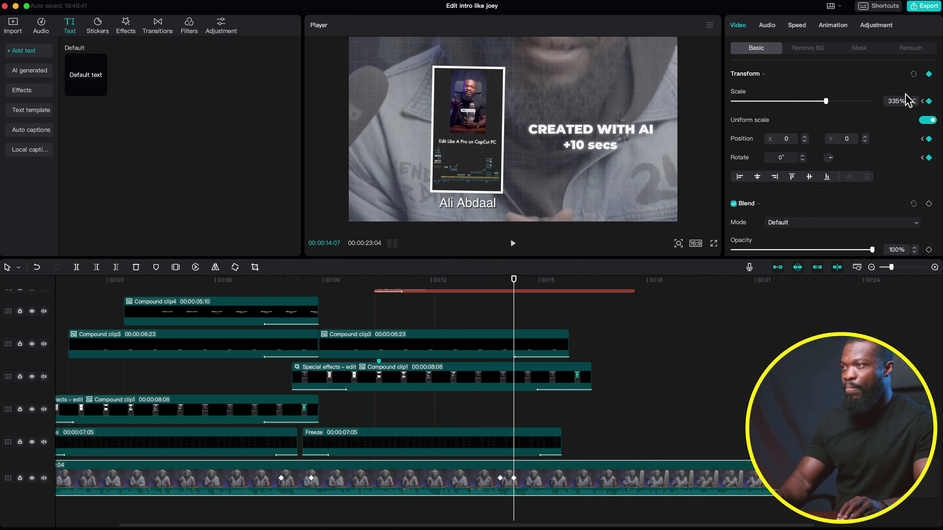
text(10)
key(Return)
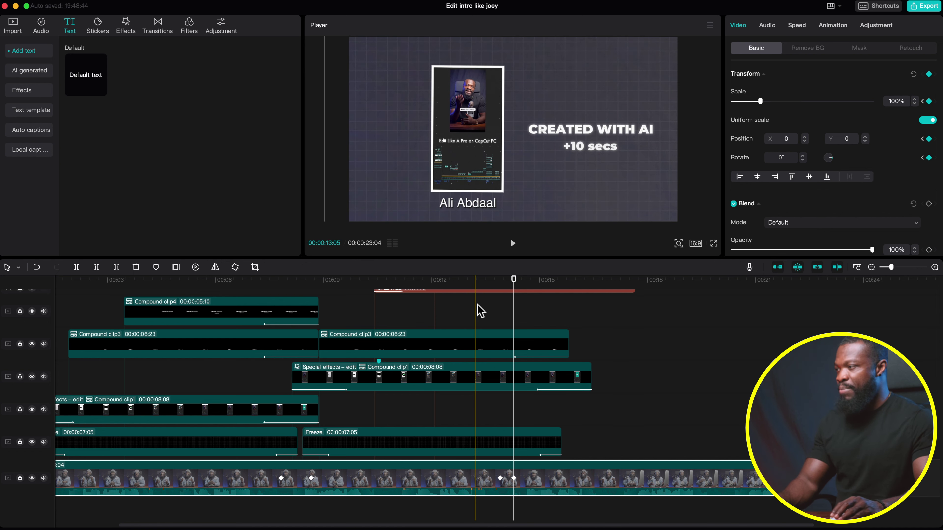
Display the A roll clip's keyframe animation, examine the curve between the two zoom-out keyframes, and hide it again
click(504, 302)
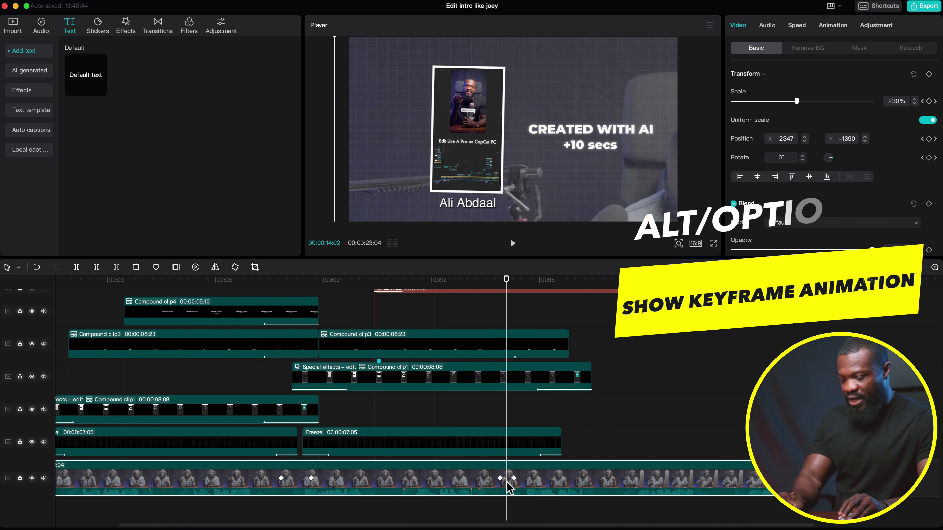
key(alt+k)
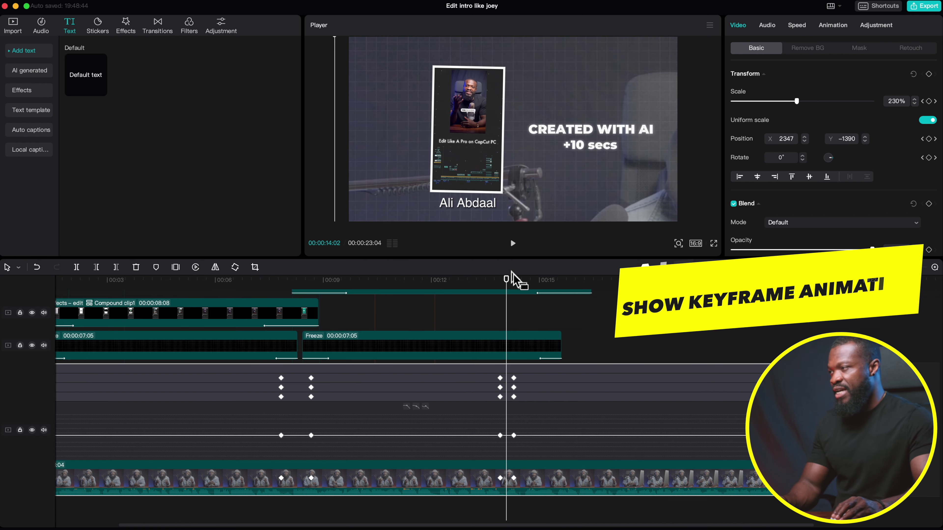
click(516, 434)
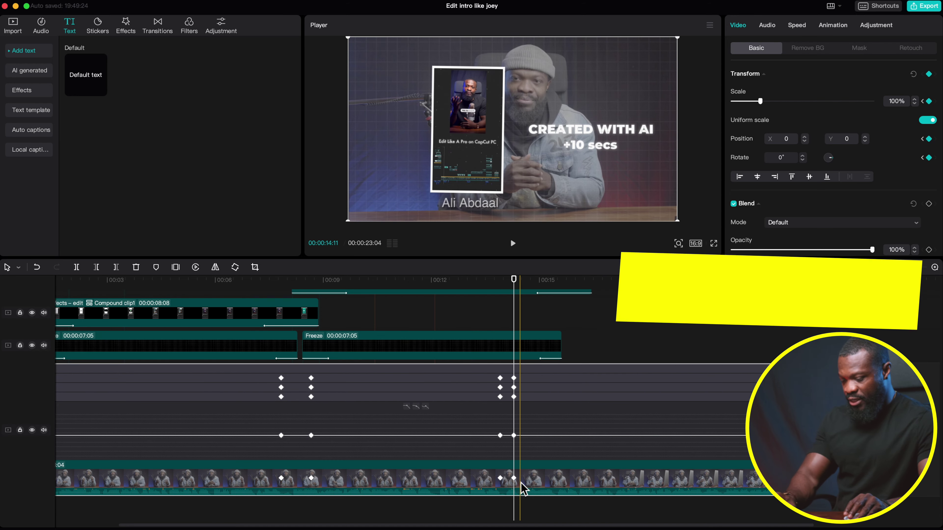
key(alt+k)
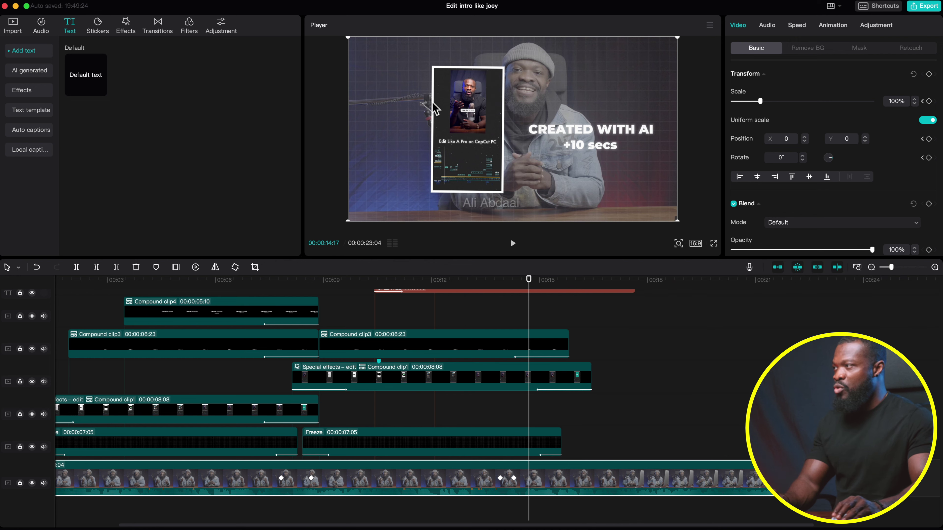
Add a marker to the A roll at 00:00:13:22 and trim the second Freeze clip's end to a duration of 00:00:05:19
click(524, 448)
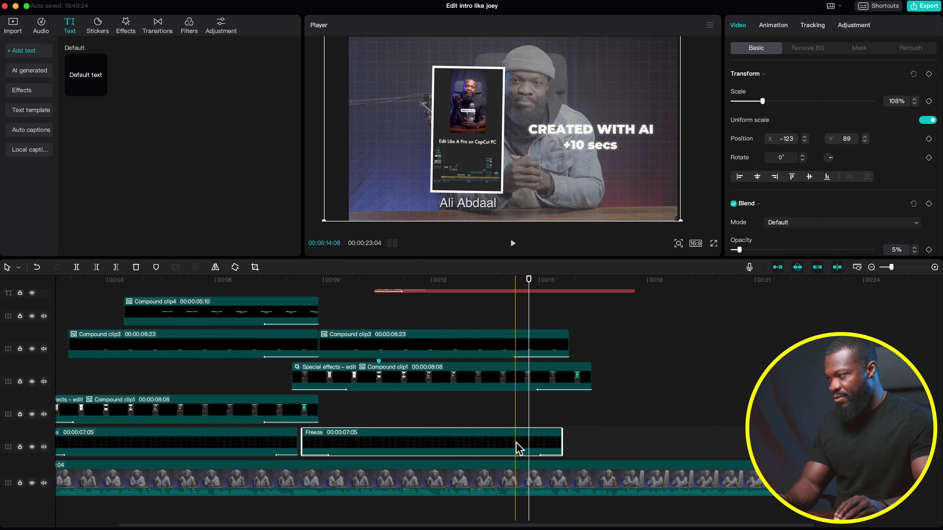
click(514, 482)
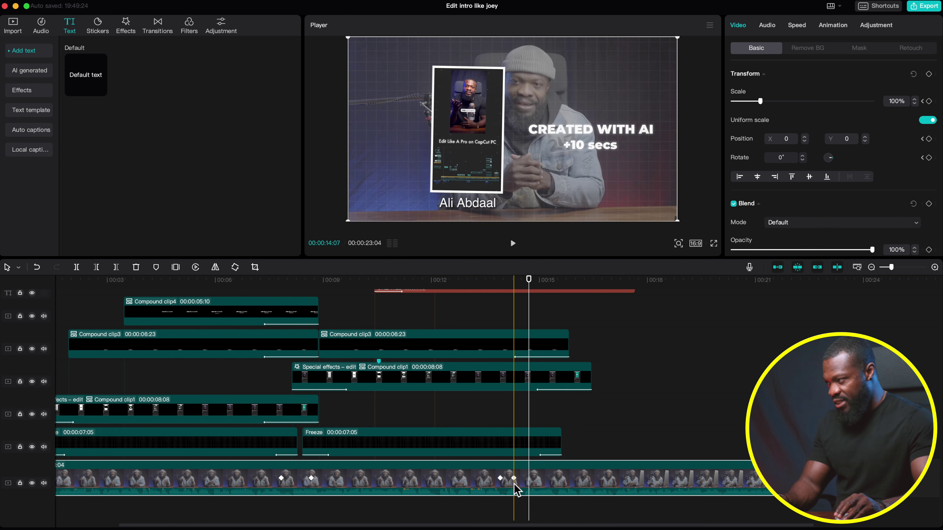
click(501, 281)
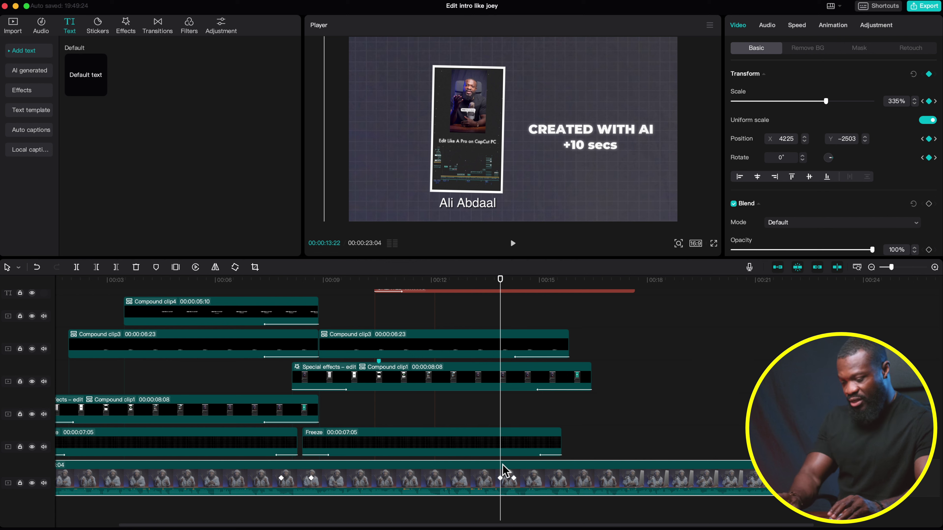
key(m)
click(540, 438)
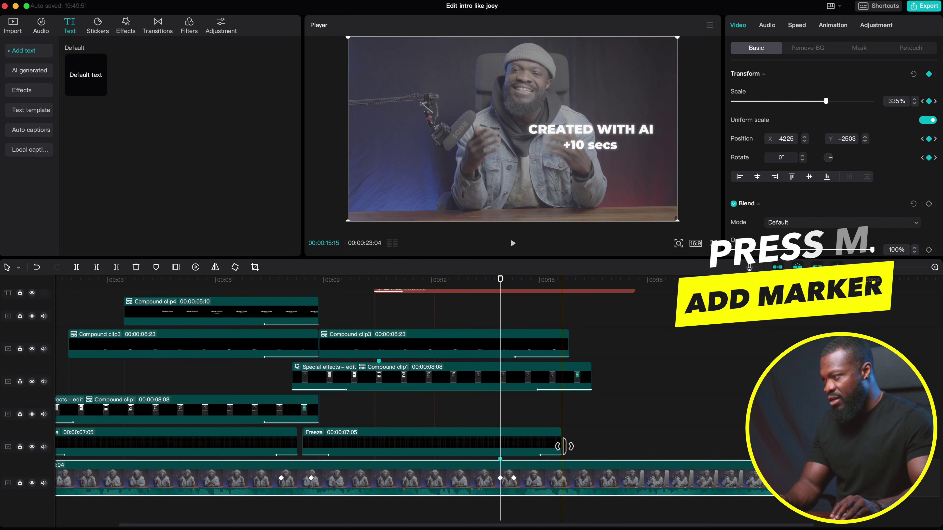
drag(562, 446, 511, 443)
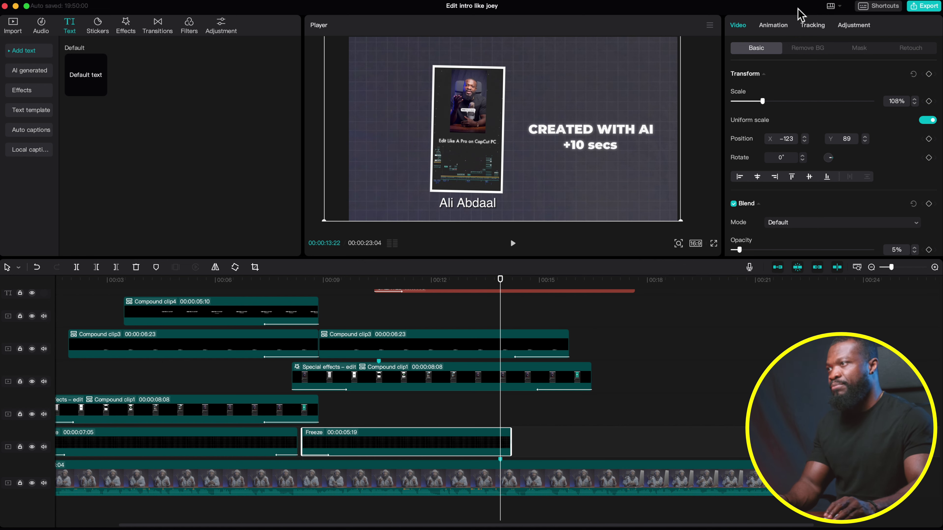
Apply the Fade Out exit animation to the second Freeze clip
click(773, 25)
click(831, 49)
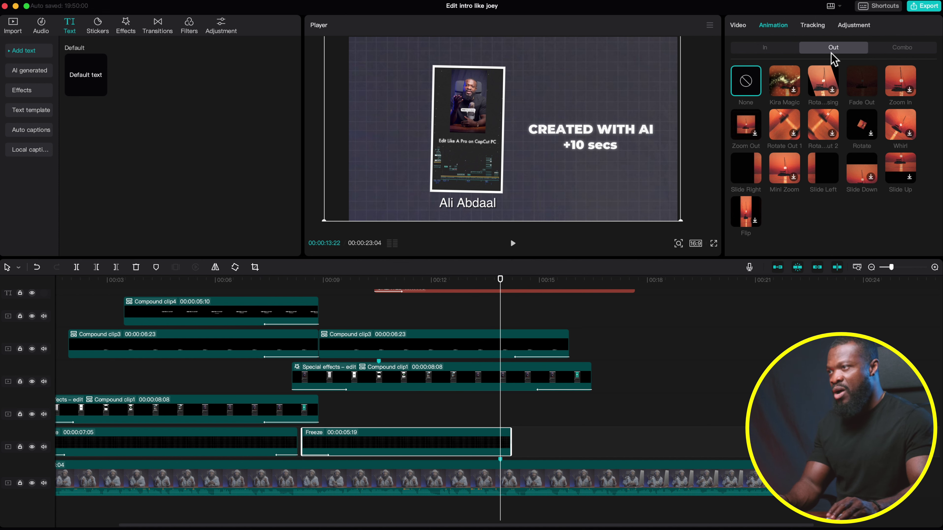
click(861, 93)
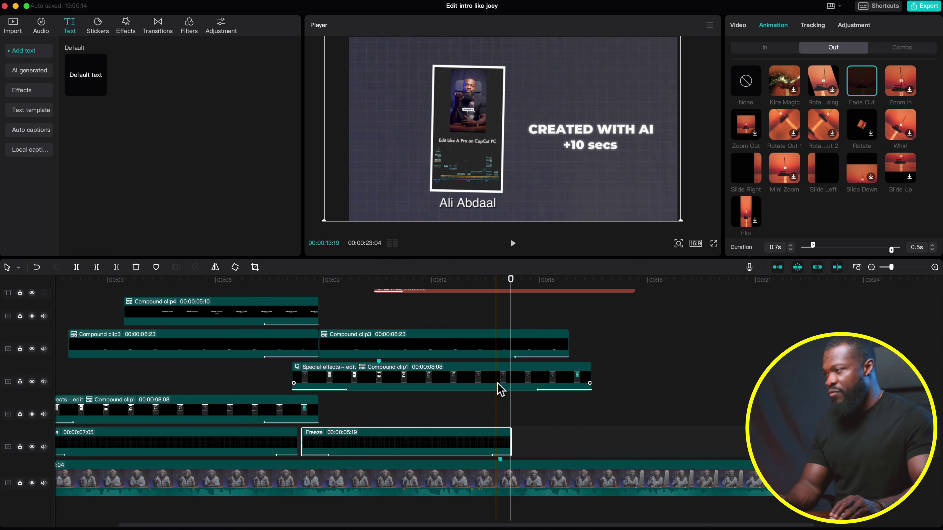
Move the second reel clip's two exit keyframes earlier, starting at 00:00:13:08, and trim the clip to 00:00:06:18
click(515, 379)
key(ctrl+z)
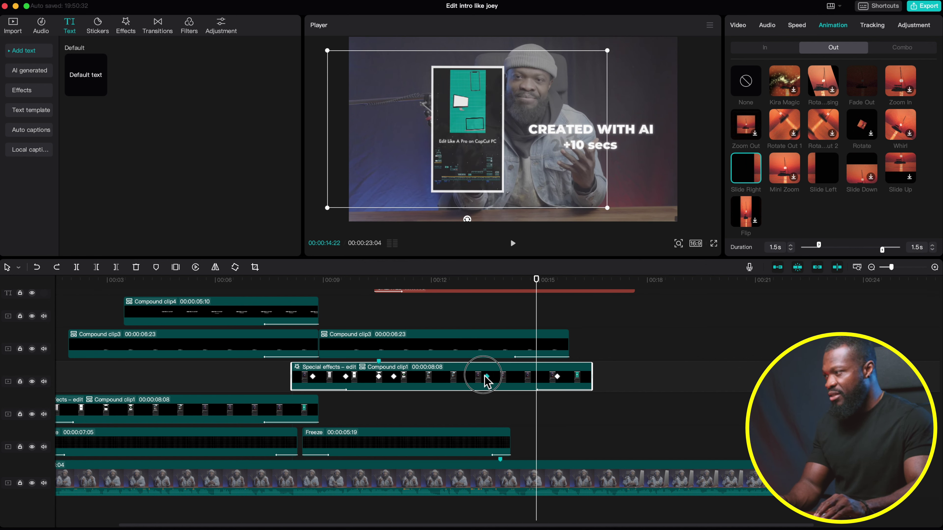
click(555, 377)
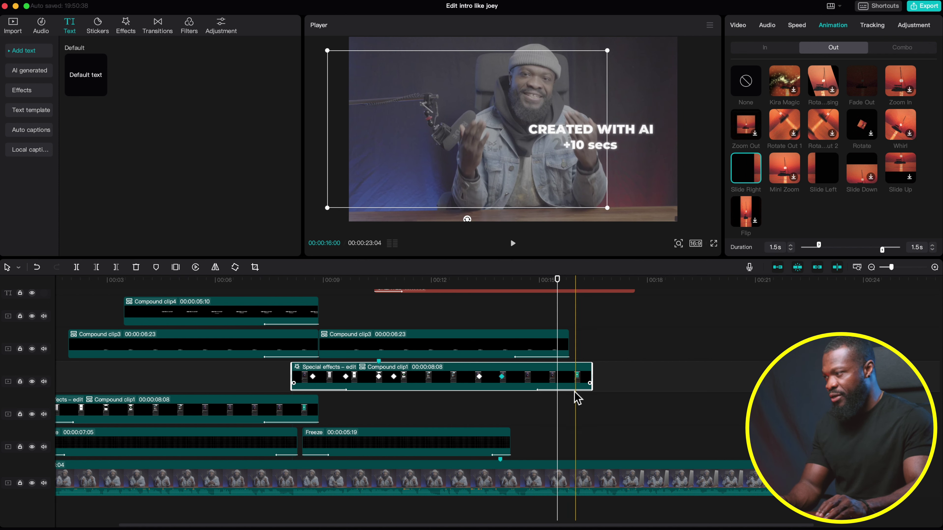
drag(592, 380, 531, 379)
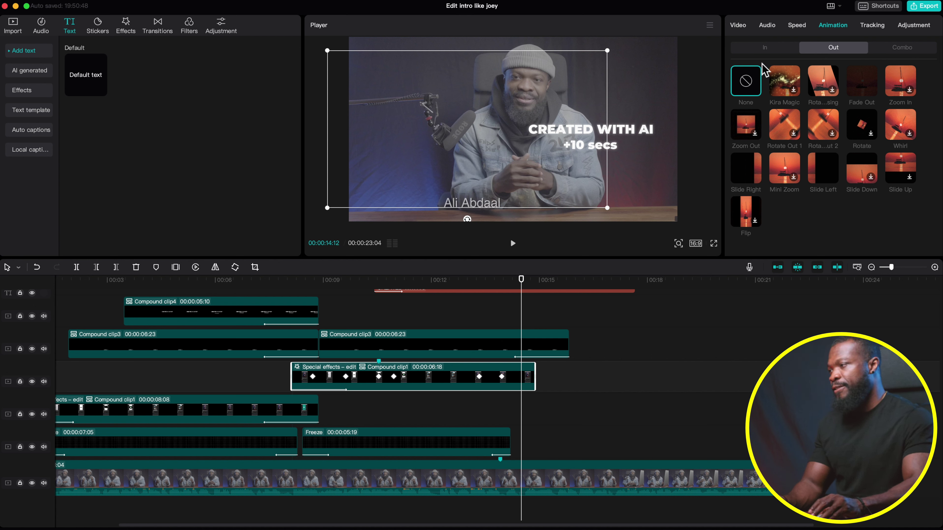
Give the second reel clip the Slide Left exit animation with a duration of 1.5 s
click(824, 174)
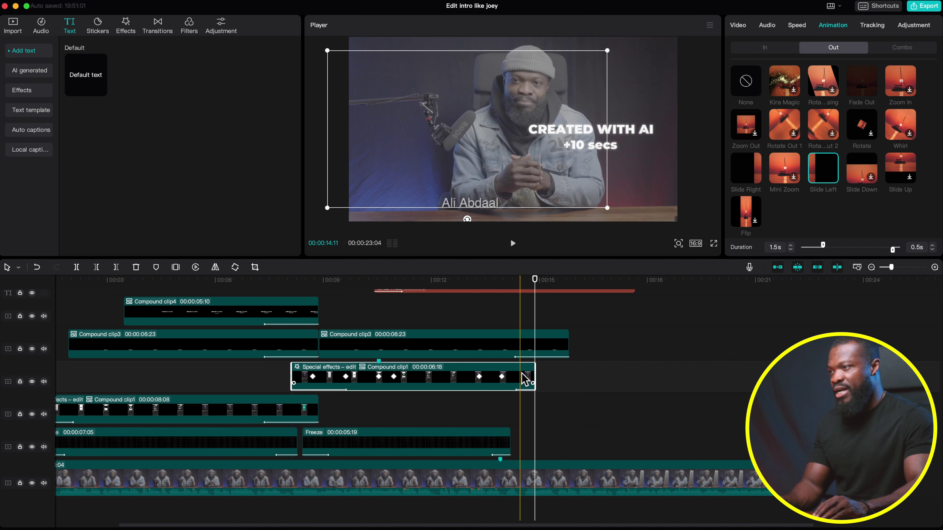
click(525, 379)
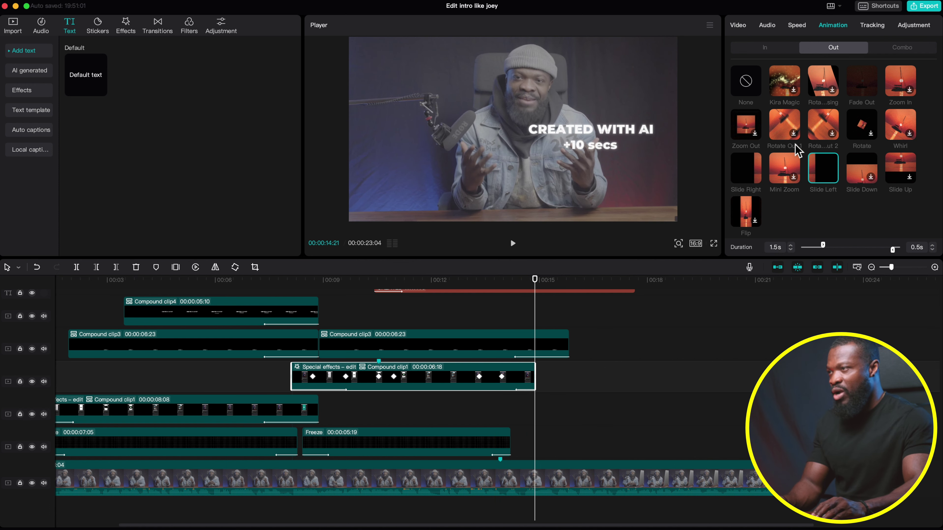
click(933, 246)
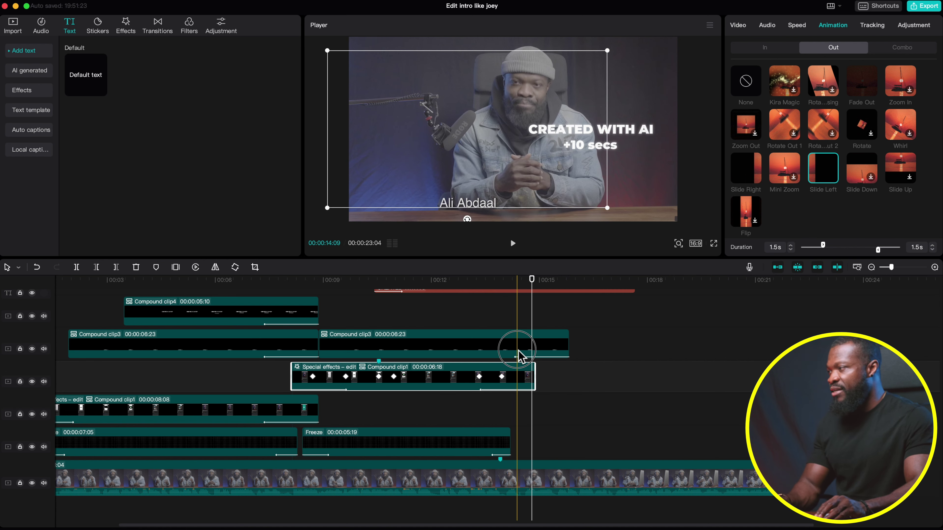
Mark the second reel's first exit keyframe at 00:00:13:08 and align the name title's first exit keyframe with that marker
click(464, 349)
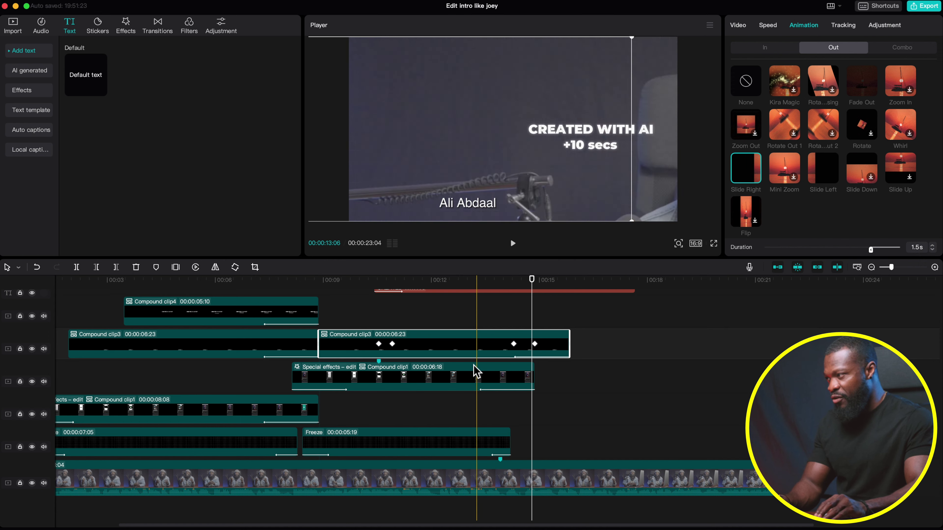
click(491, 385)
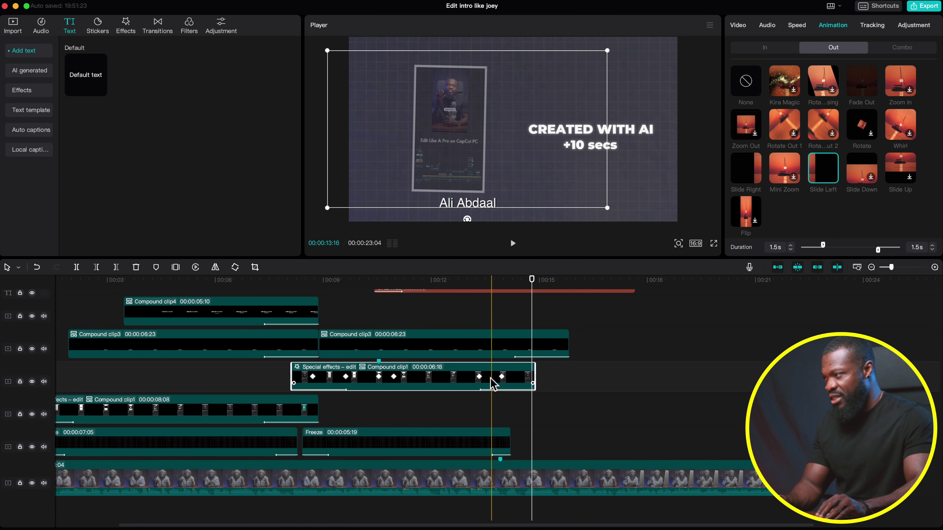
click(481, 283)
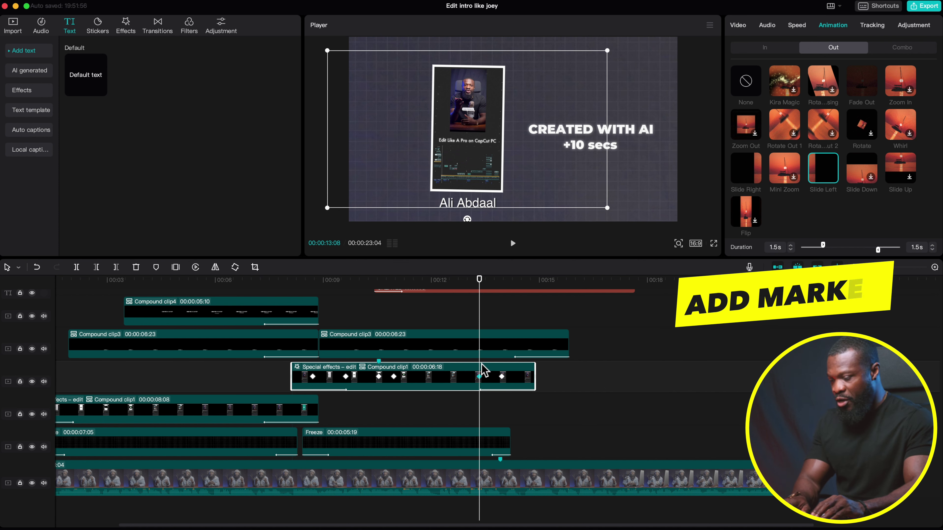
key(m)
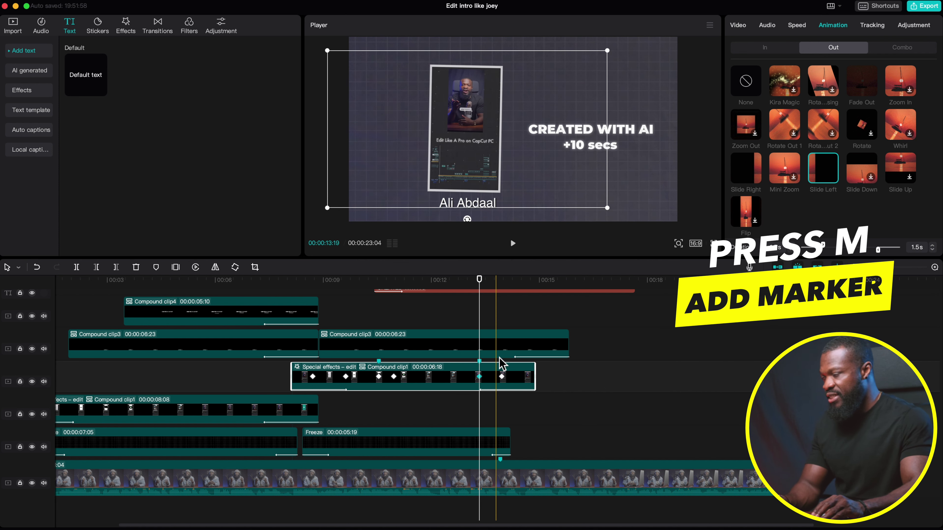
click(512, 346)
drag(514, 348, 491, 347)
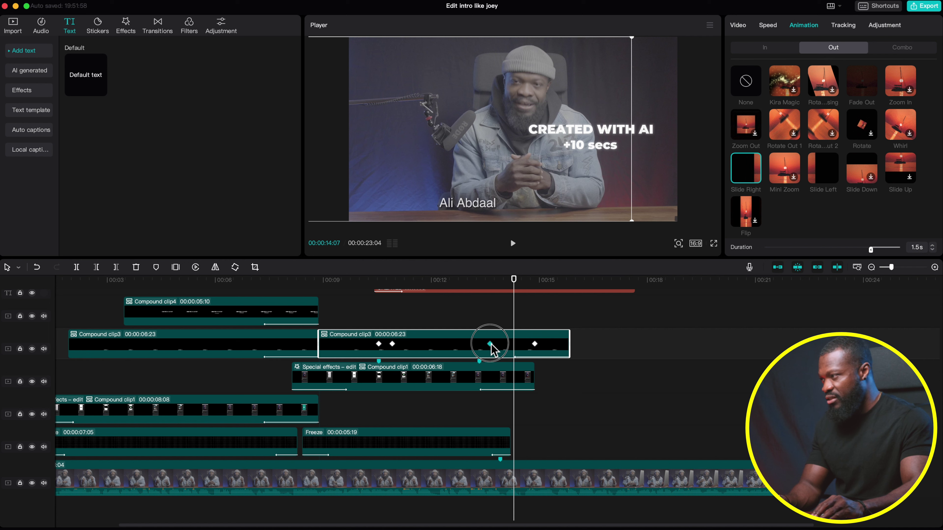
click(483, 280)
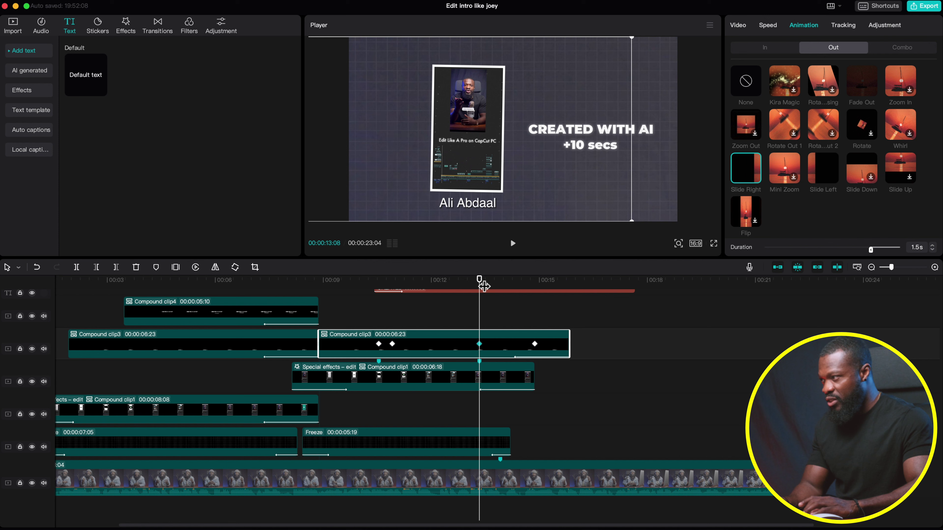
Mark the second reel clip's last keyframe and move the second name title's last keyframe to that marker
click(530, 344)
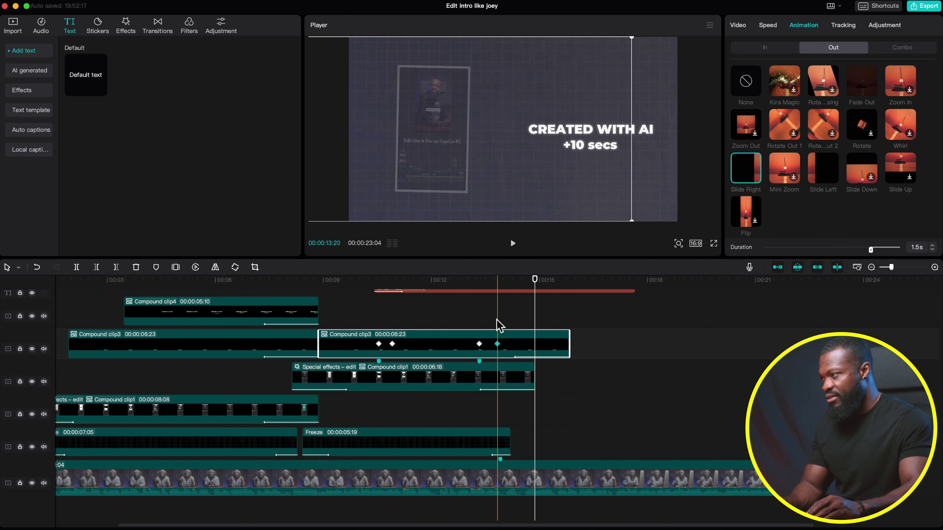
click(505, 375)
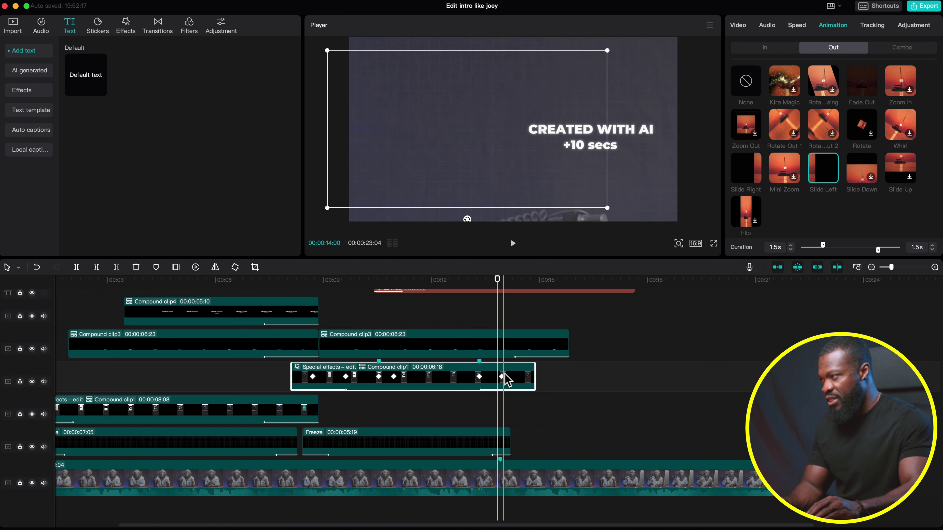
click(508, 347)
click(505, 376)
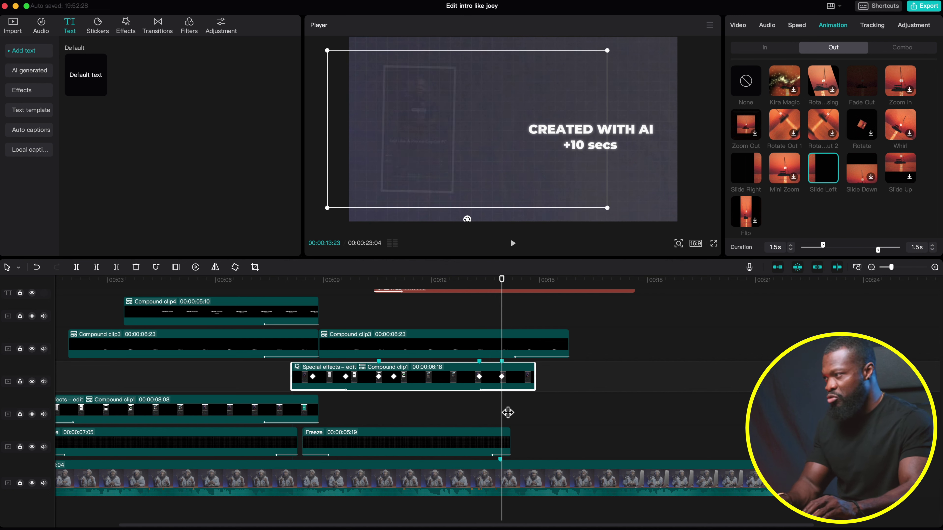
click(507, 351)
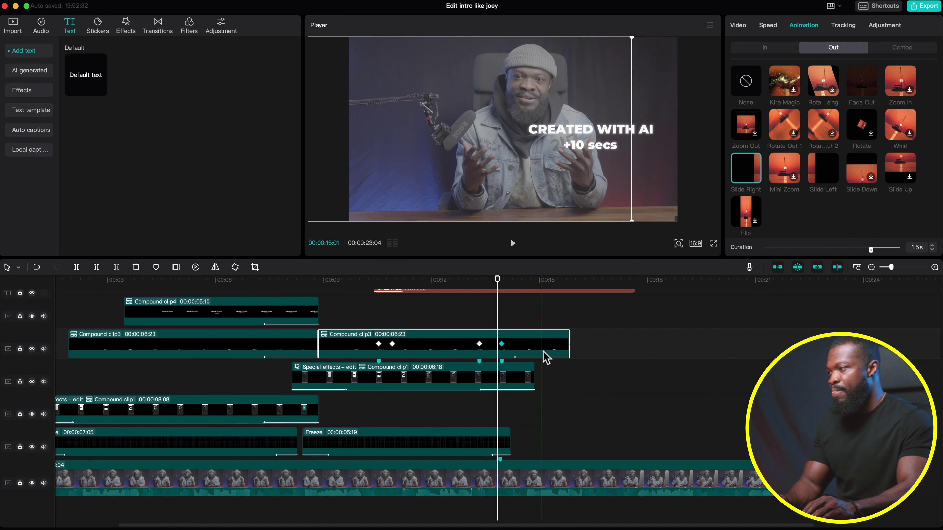
Trim the second name title to 00:00:06:00 so it ends with the reel clip, and play back its exit
drag(567, 344, 535, 344)
click(525, 348)
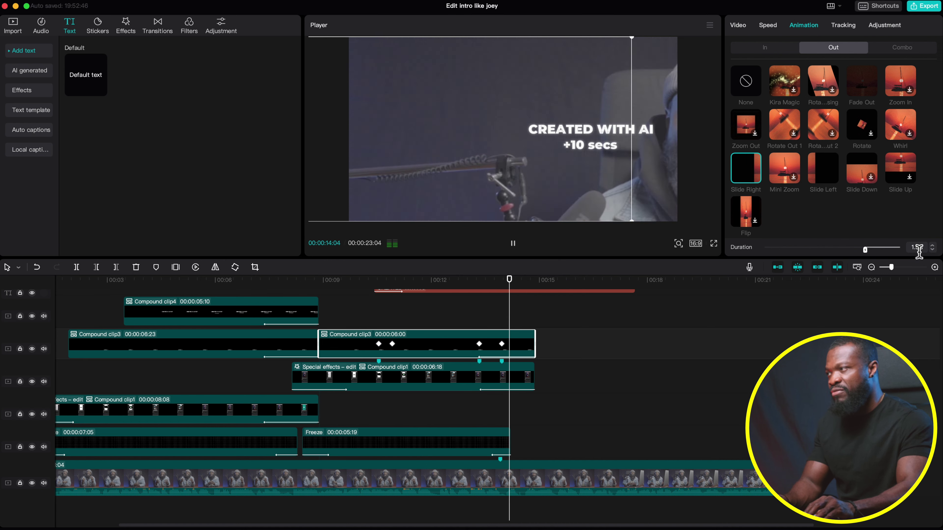
Change the second name title's exit animation to Slide Left, keeping its duration at 1.5 s
key(space)
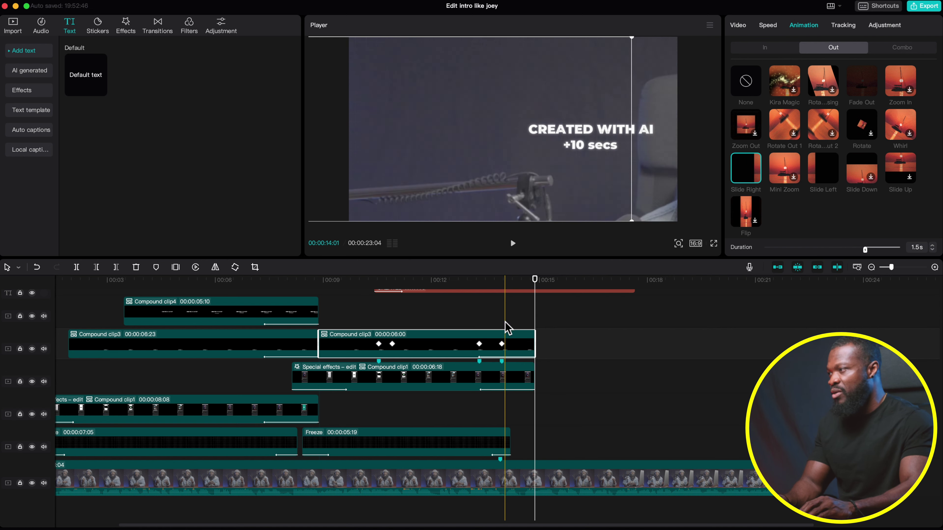
click(487, 280)
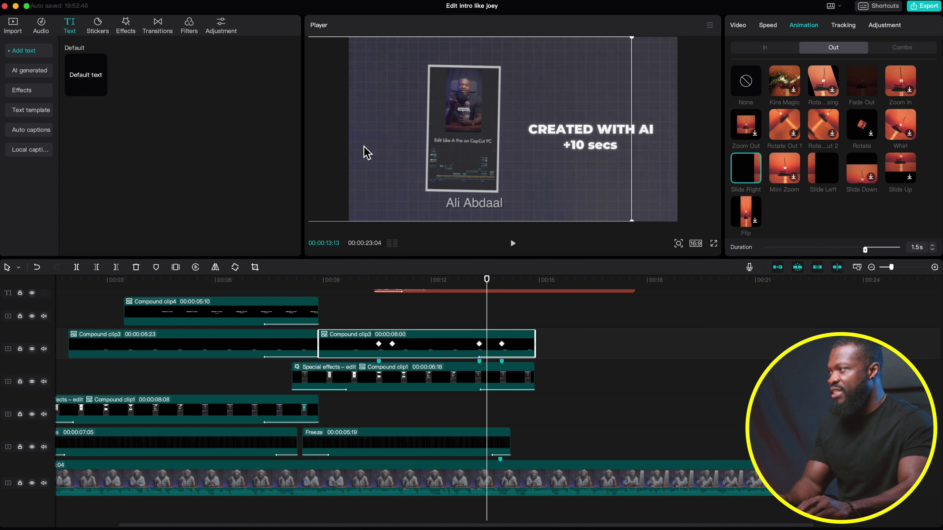
click(822, 173)
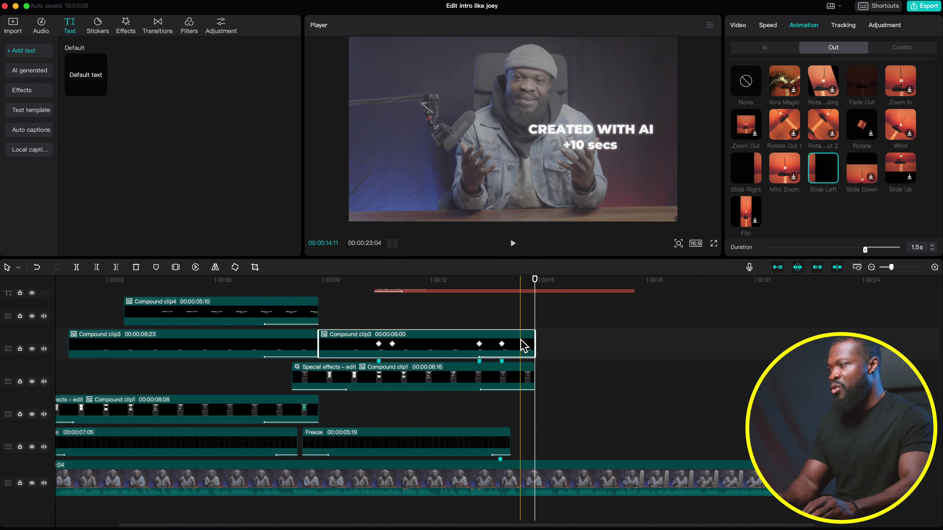
Combine the "CREATED WITH AI" and "+10 secs" texts into a compound clip and trim its end to match the second reel clip's end
scroll(521, 349, up, 3)
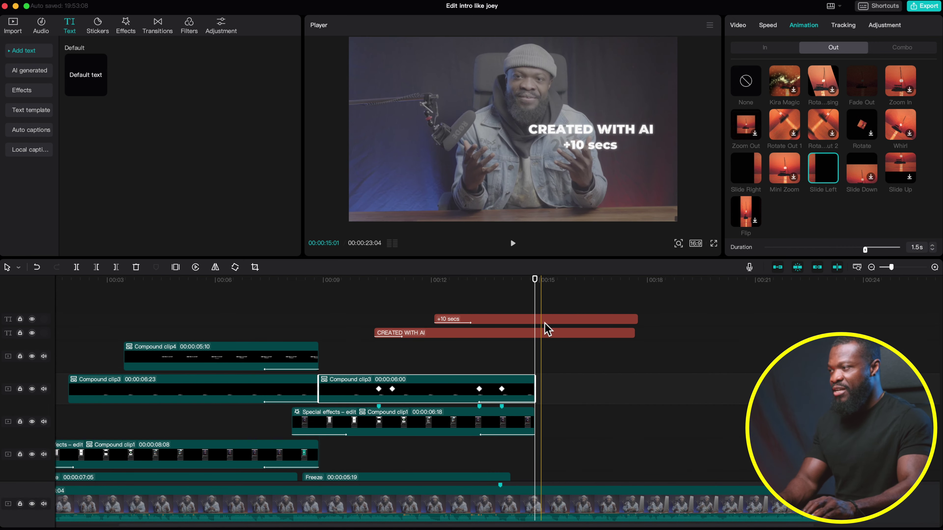
click(509, 332)
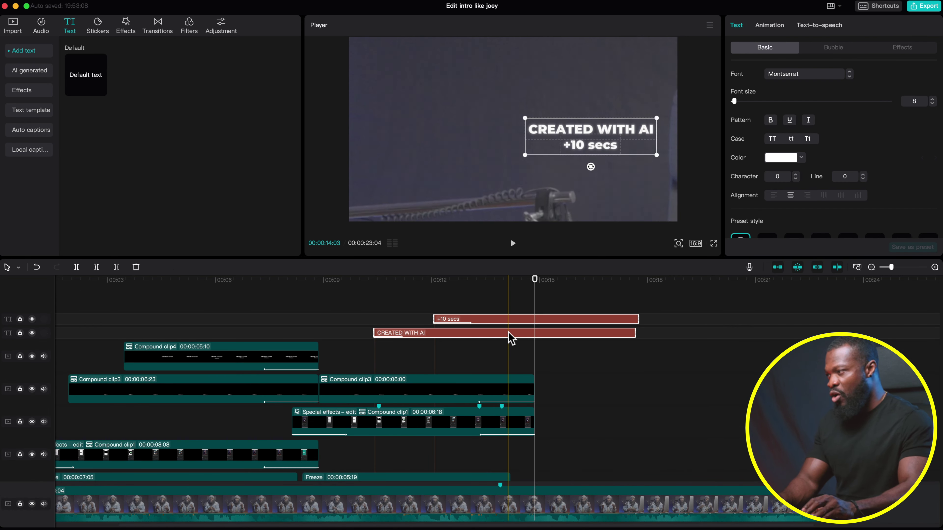
key(alt+g)
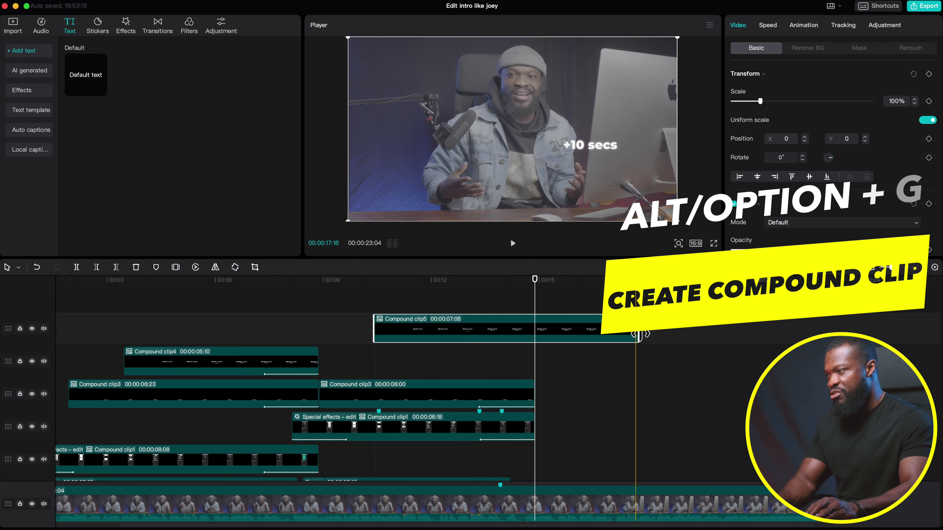
drag(638, 336, 533, 329)
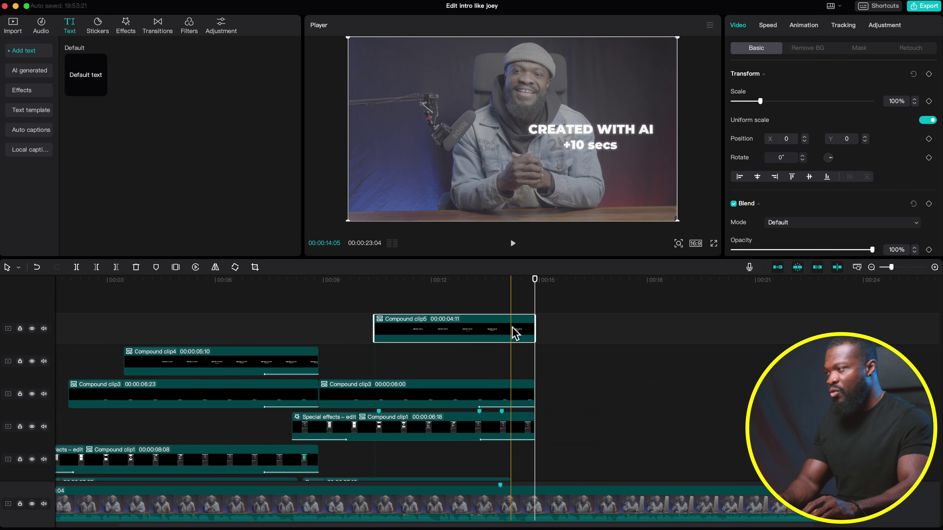
Give the new text compound clip the Slide Left exit animation with a duration of 1.5 s
click(804, 26)
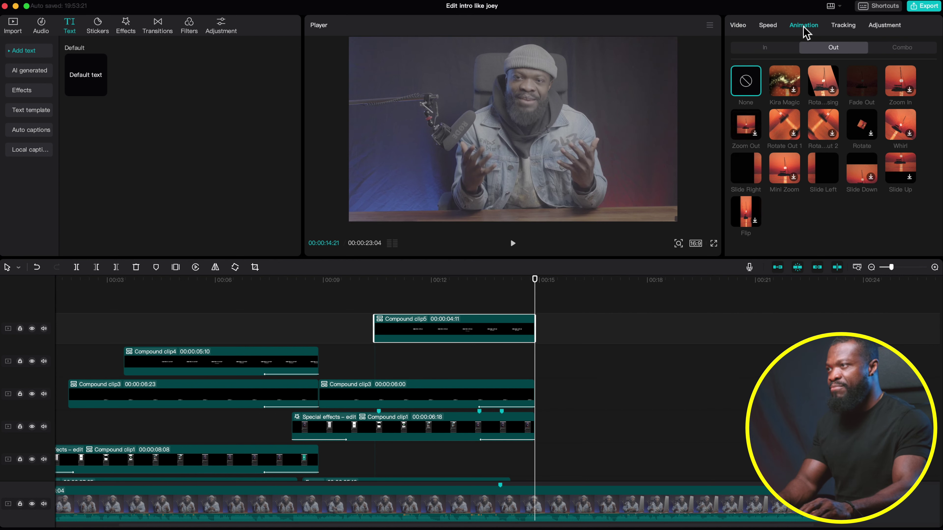
click(824, 169)
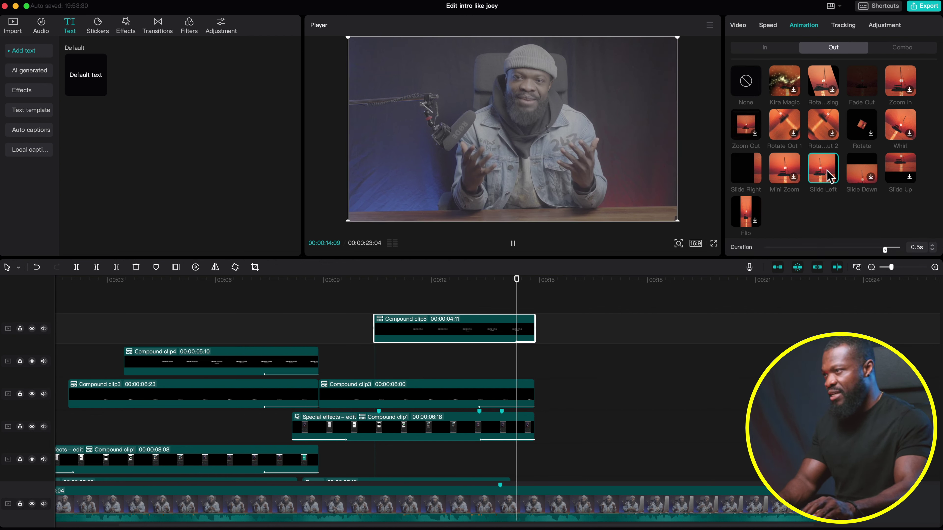
click(933, 246)
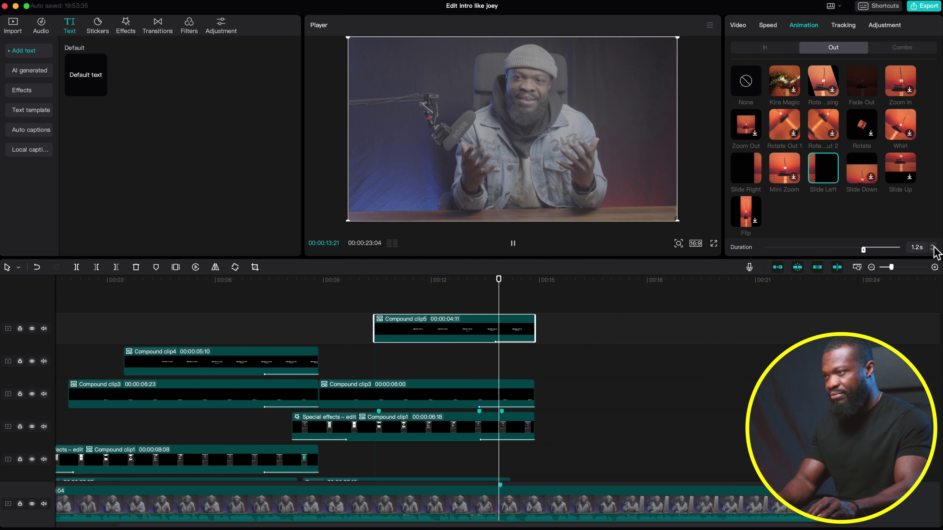
click(933, 246)
Copy the second name title's last two keyframes onto the text compound clip at 00:00:13:08 and play back the exit
click(505, 403)
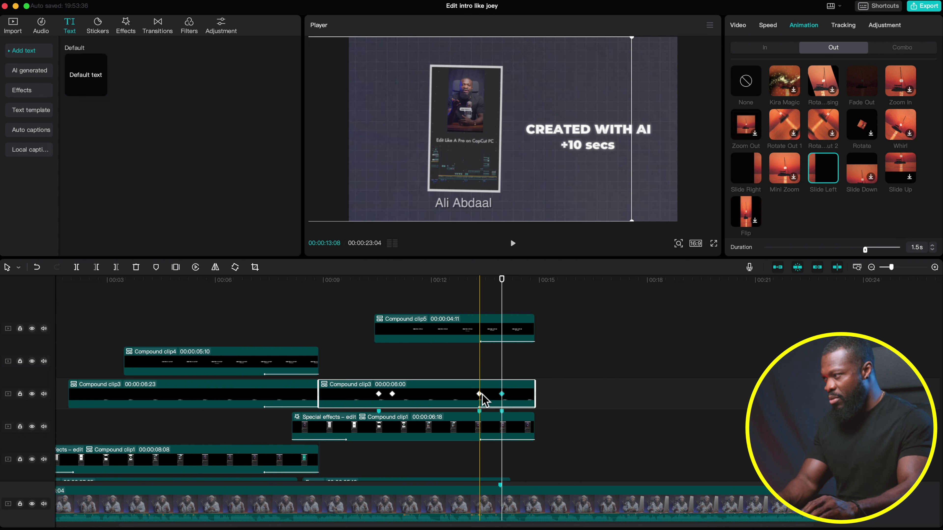
key(super+c)
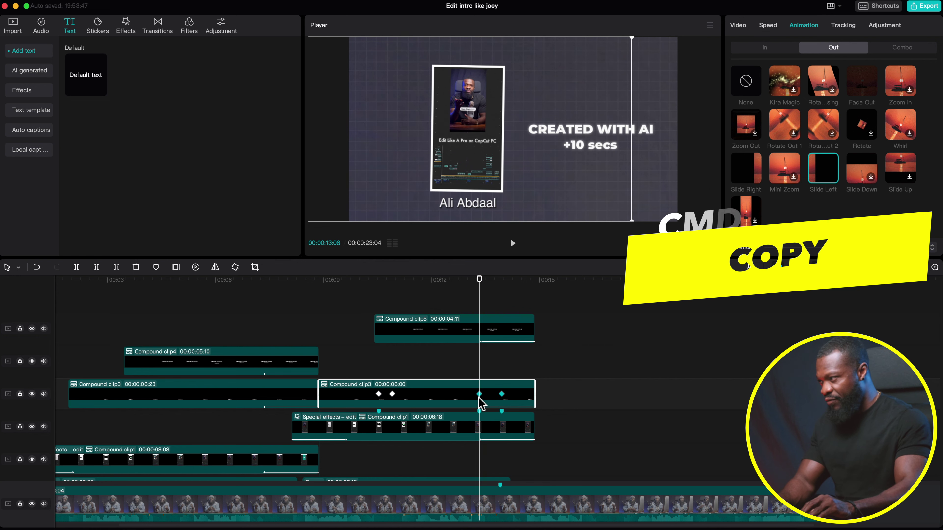
click(483, 327)
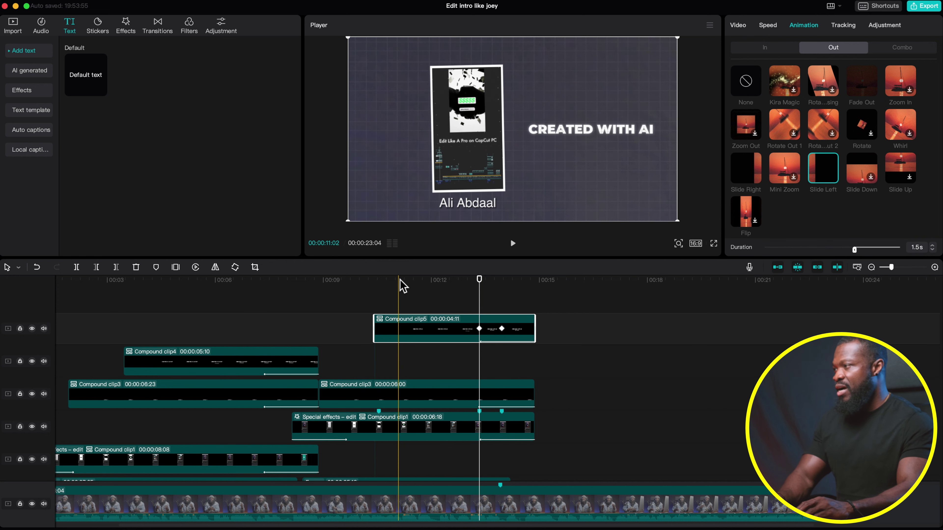
key(space)
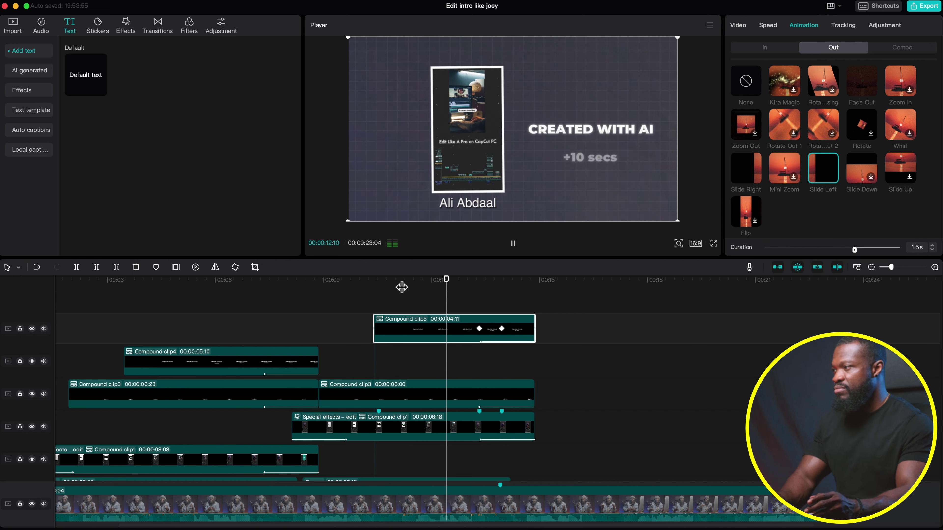
key(space)
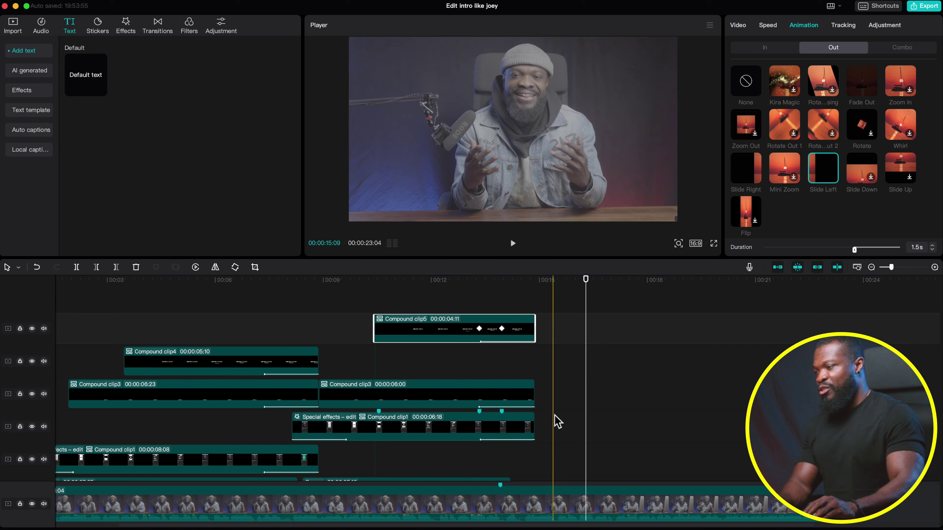
Copy the A roll's first two zoom-in keyframes and paste them on the A roll at 00:00:15:10
click(557, 413)
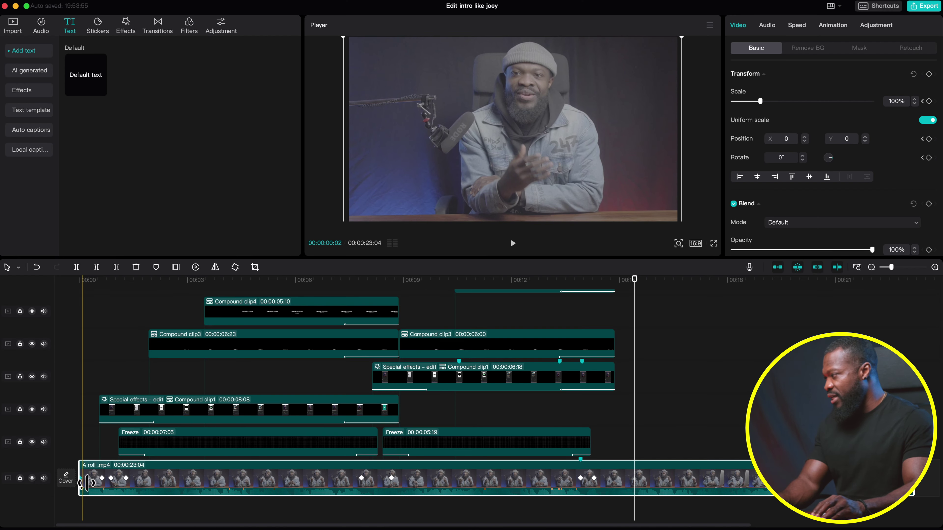
click(101, 478)
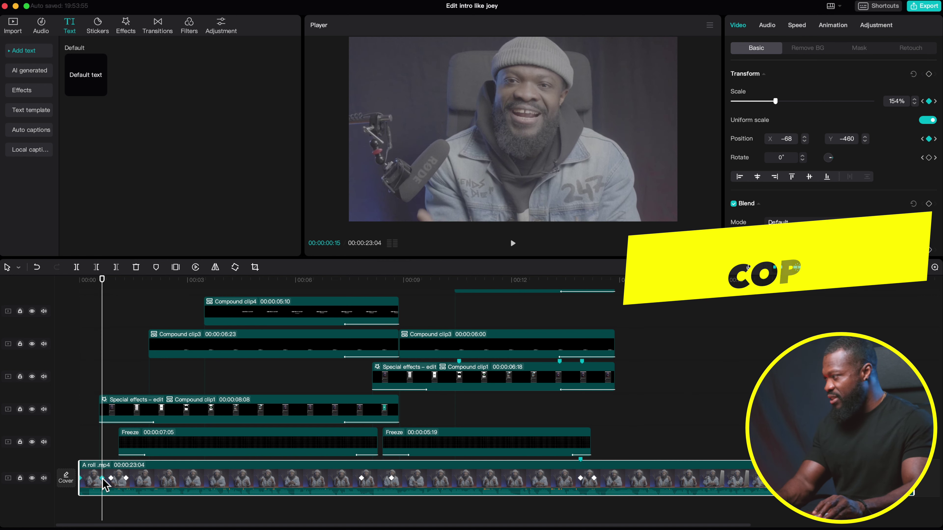
click(632, 421)
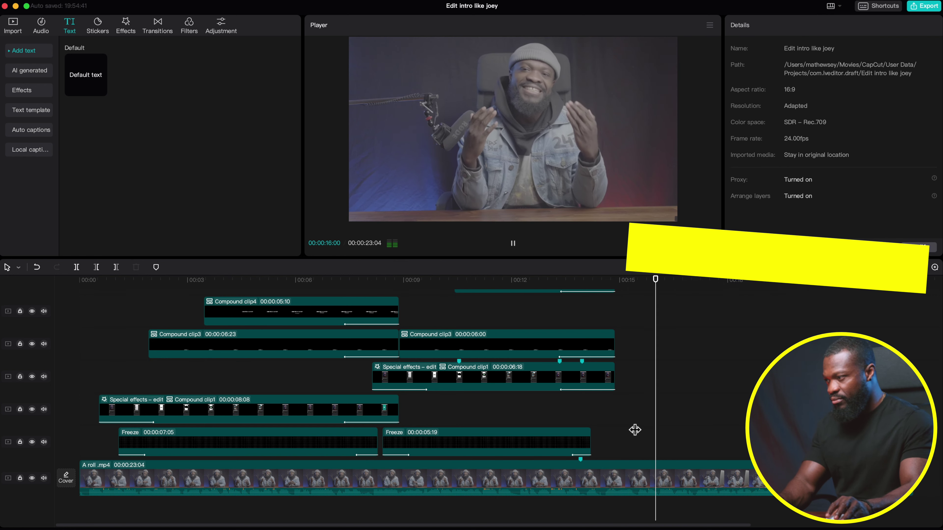
click(636, 469)
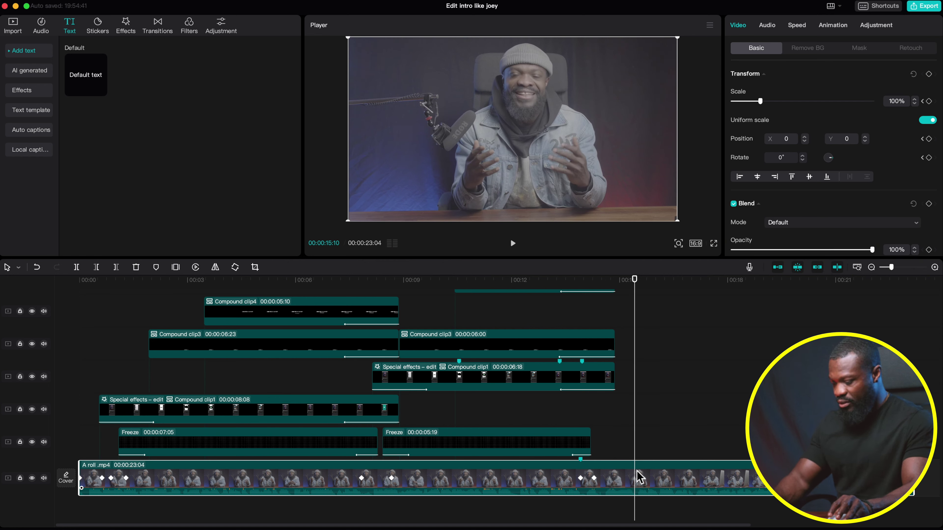
key(super+v)
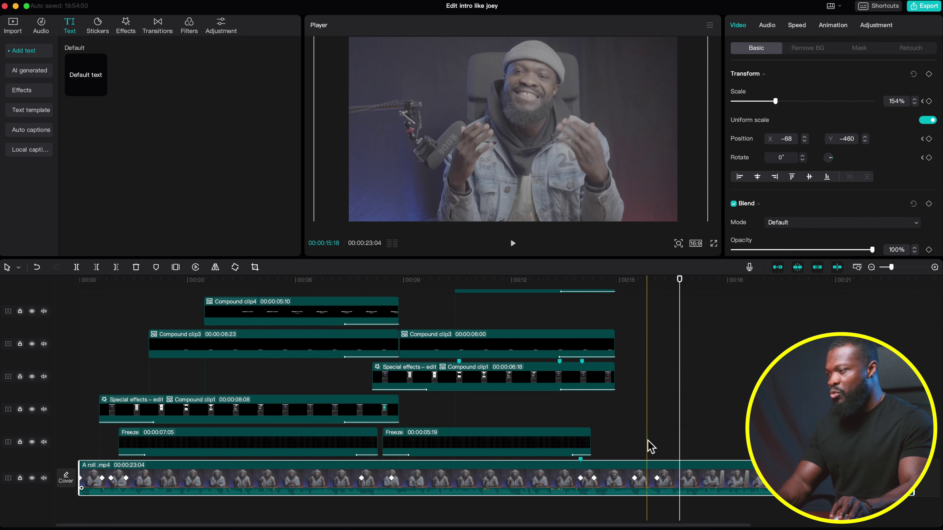
Move the second pasted zoom keyframe slightly earlier to speed up the A roll zoom-in, and play it back
click(650, 448)
click(651, 468)
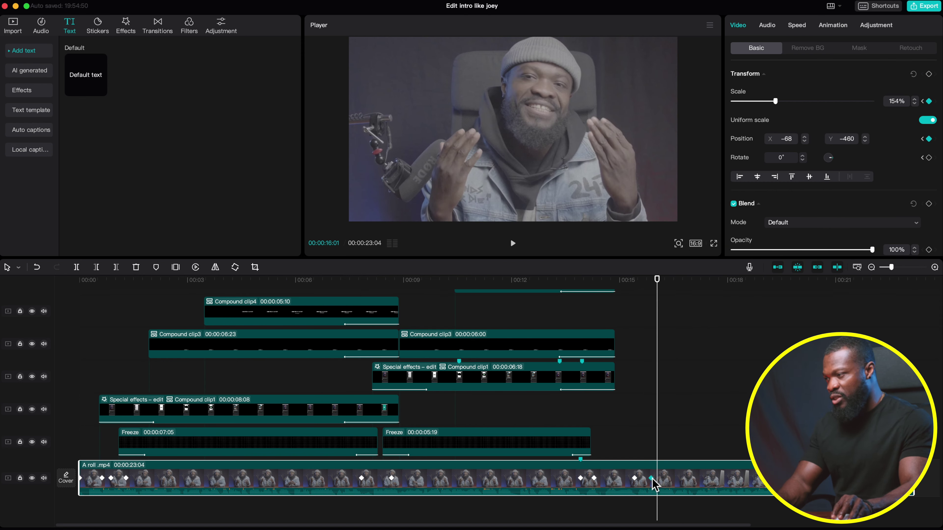
key(space)
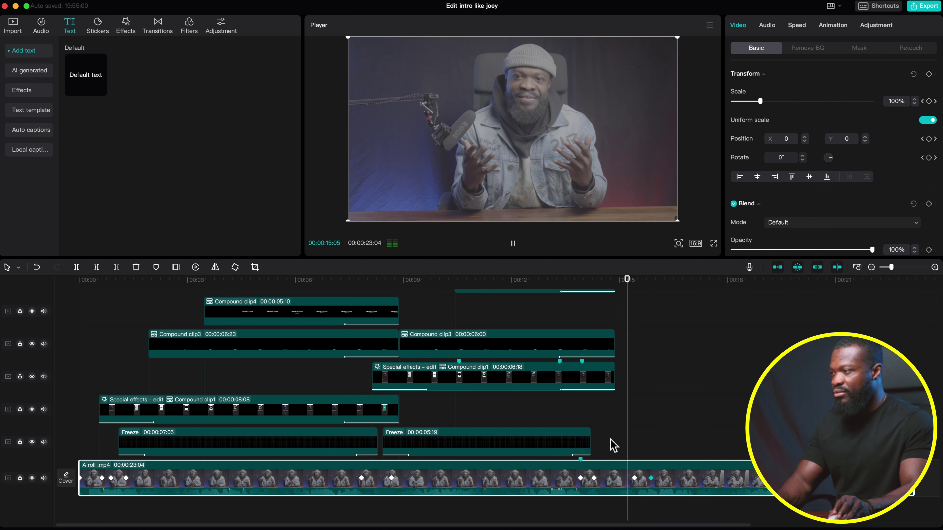
key(space)
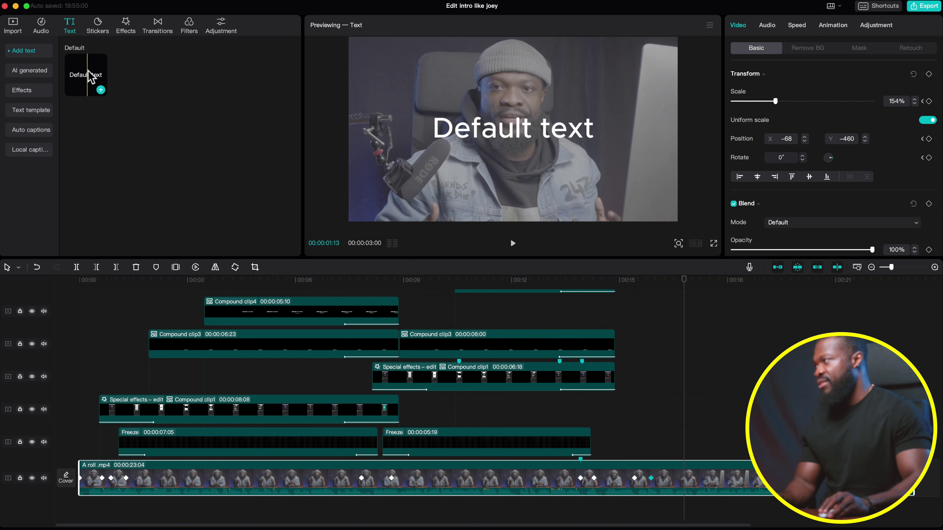
Add a default text clip starting at the A roll's new zoom-in and set its text to "JUST 10 SECS"
drag(93, 83, 643, 437)
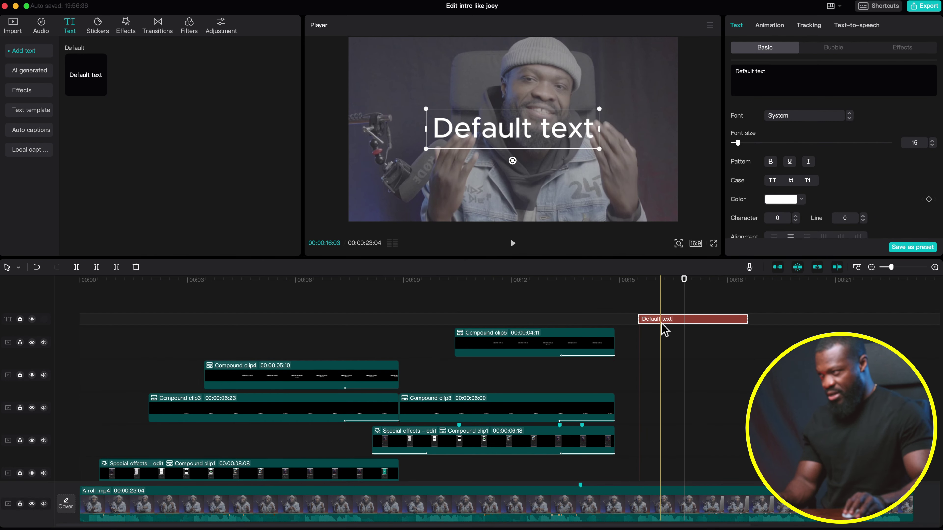
click(745, 71)
text(JUST 10 SECS)
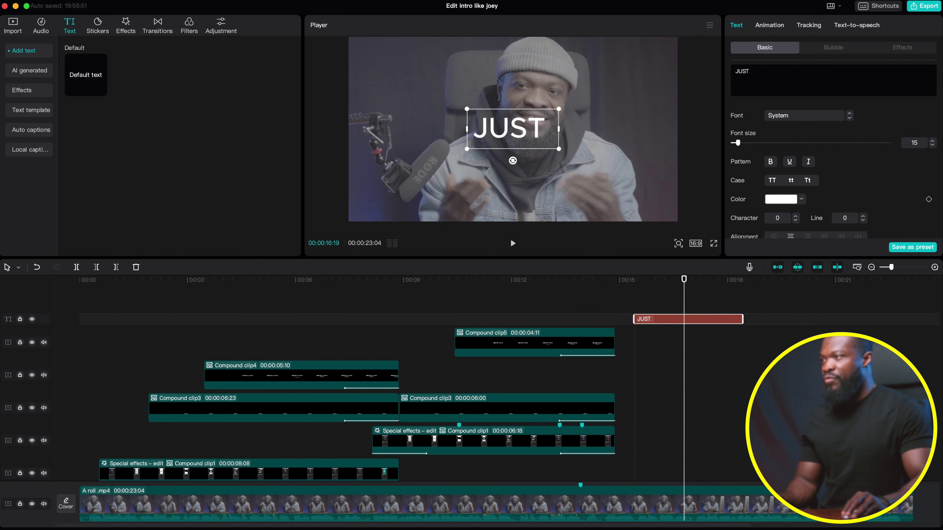
Set the "JUST 10 SECS" text in the same heavy font as the earlier titles and color it yellow
click(790, 116)
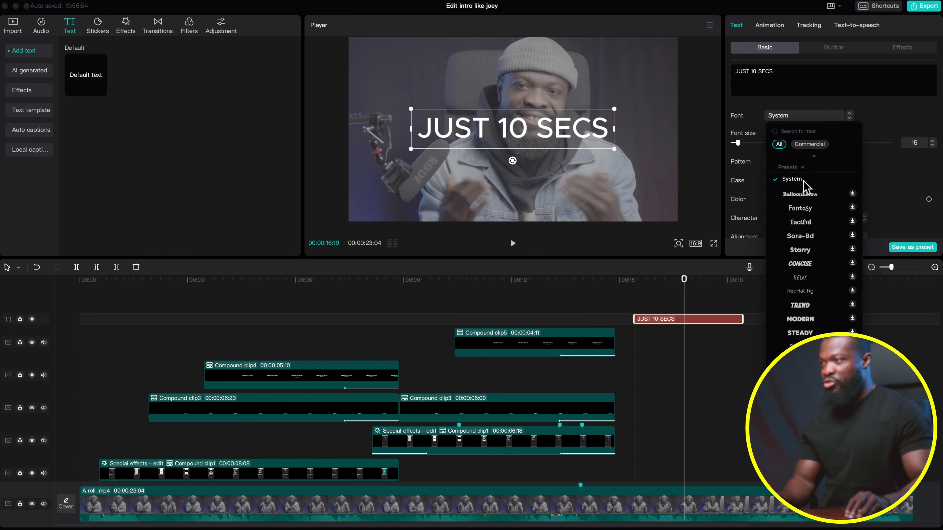
scroll(803, 184, up, 3)
click(806, 174)
scroll(834, 175, down, 1)
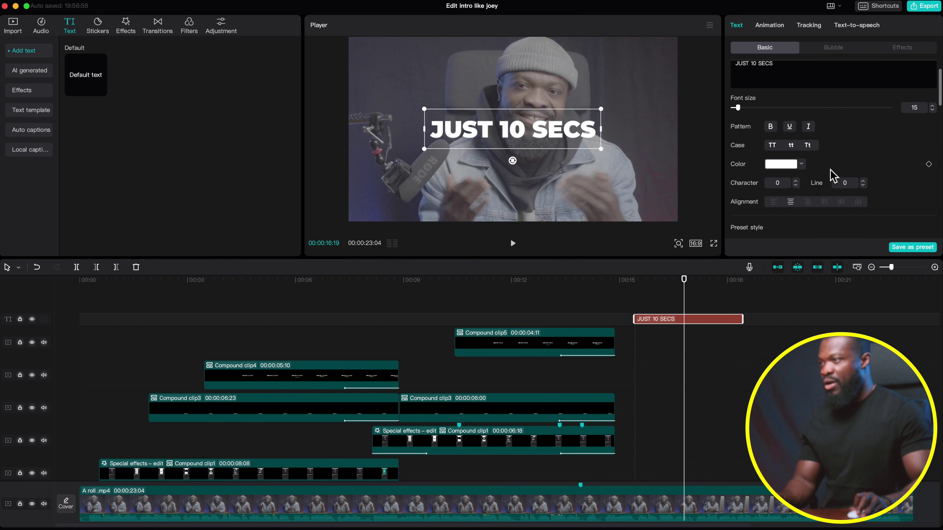
click(784, 168)
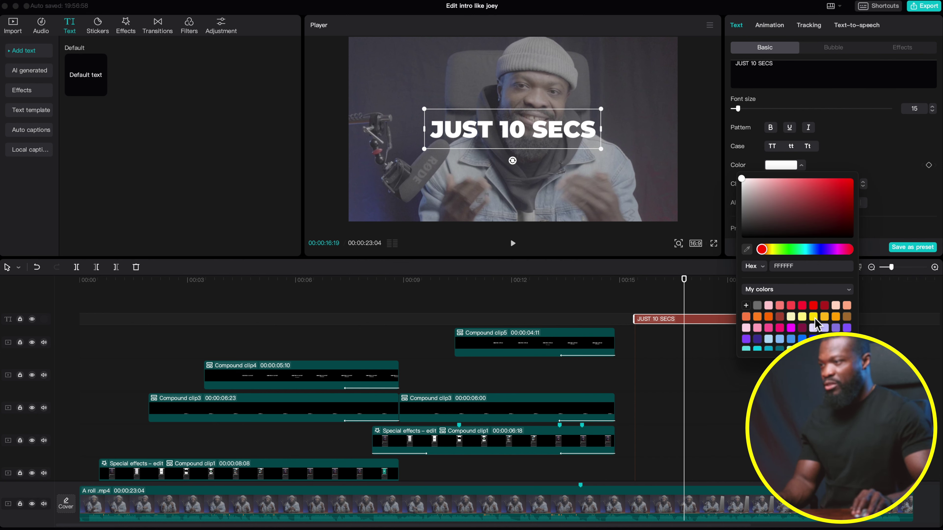
click(813, 316)
click(899, 195)
Give the "JUST 10 SECS" text a yellow glow with intensity 21 and range 45, and enlarge it across the chest, centered horizontally
scroll(816, 184, down, 5)
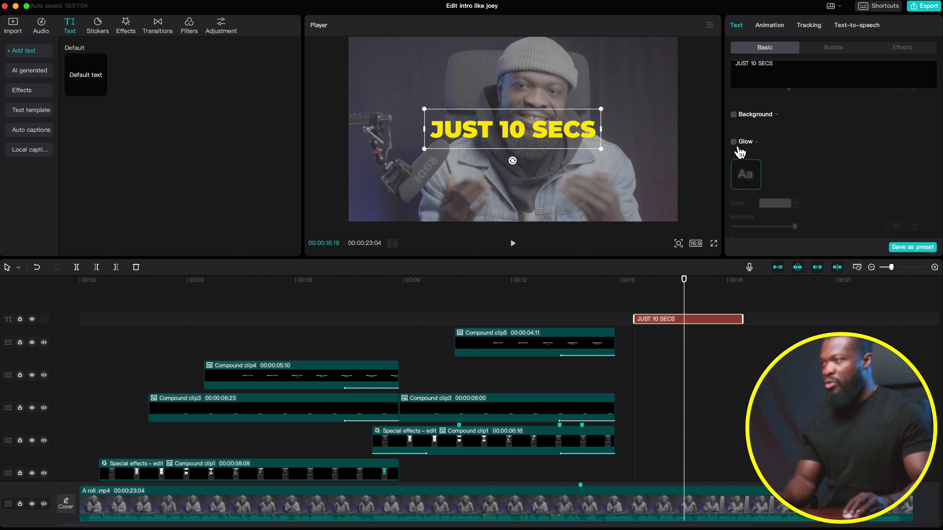
click(735, 142)
scroll(828, 163, down, 2)
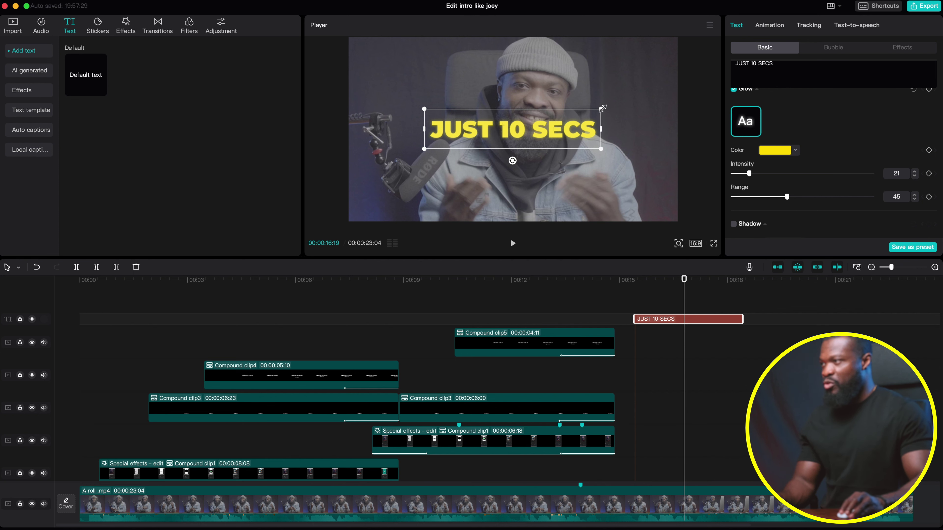
drag(602, 108, 665, 95)
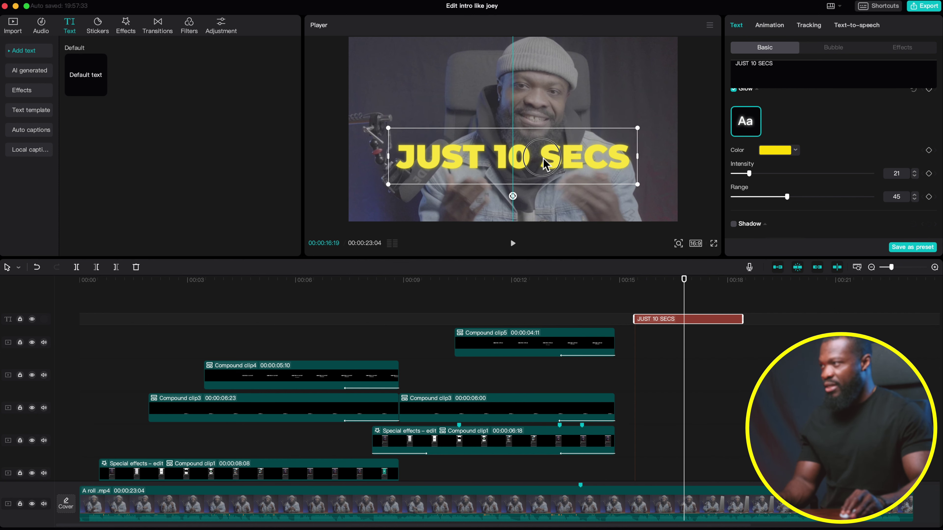